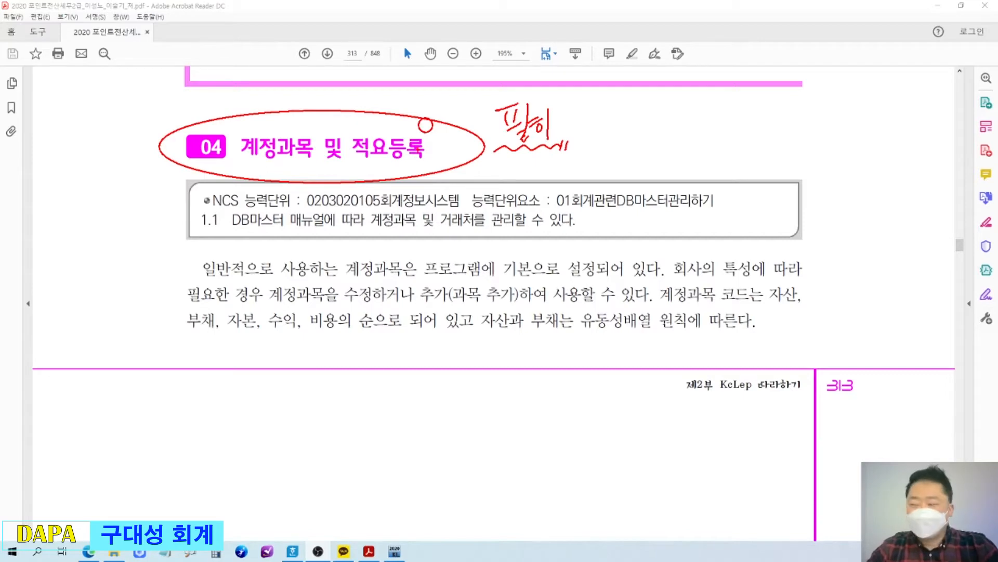
Step: Examine the required exercise on account and summary (계정과목 및 적요) registration on textbook page 314
key(Escape)
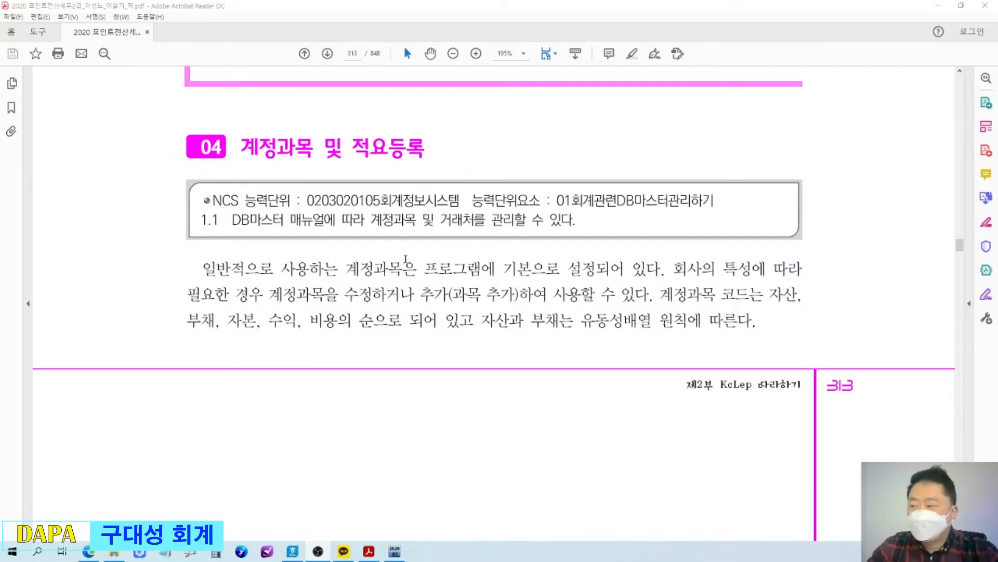
scroll(420, 284, down, 15)
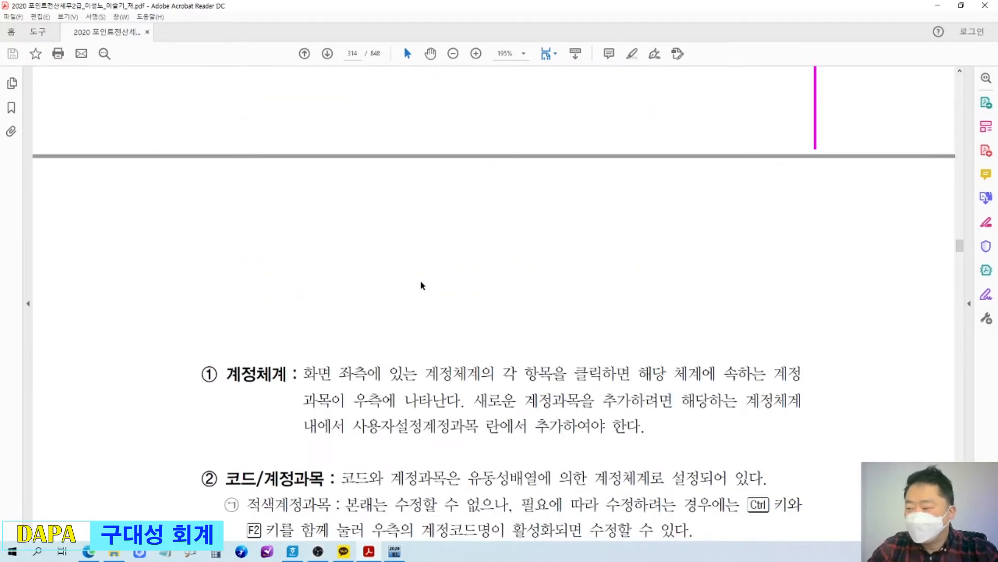
scroll(422, 279, down, 10)
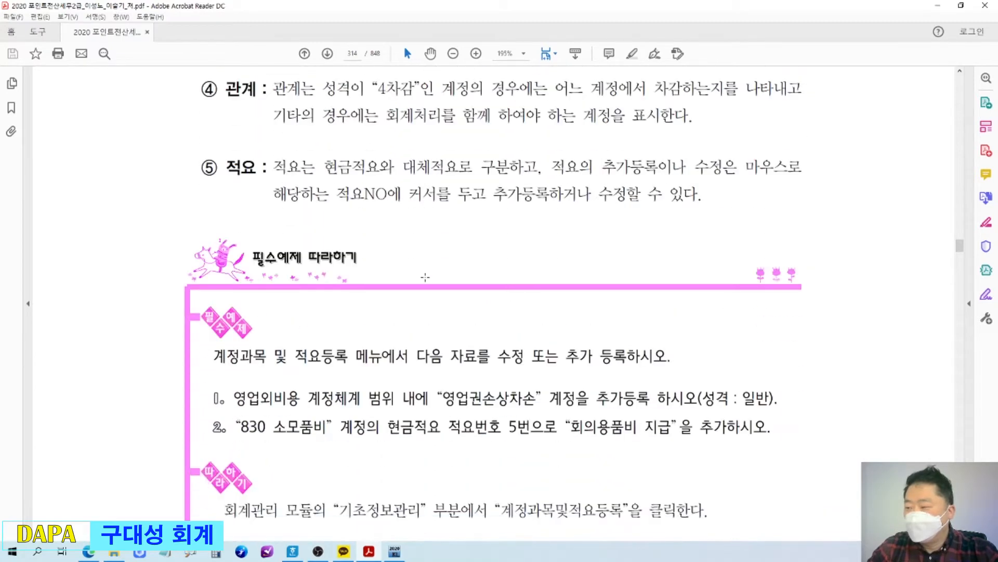
scroll(425, 277, down, 2)
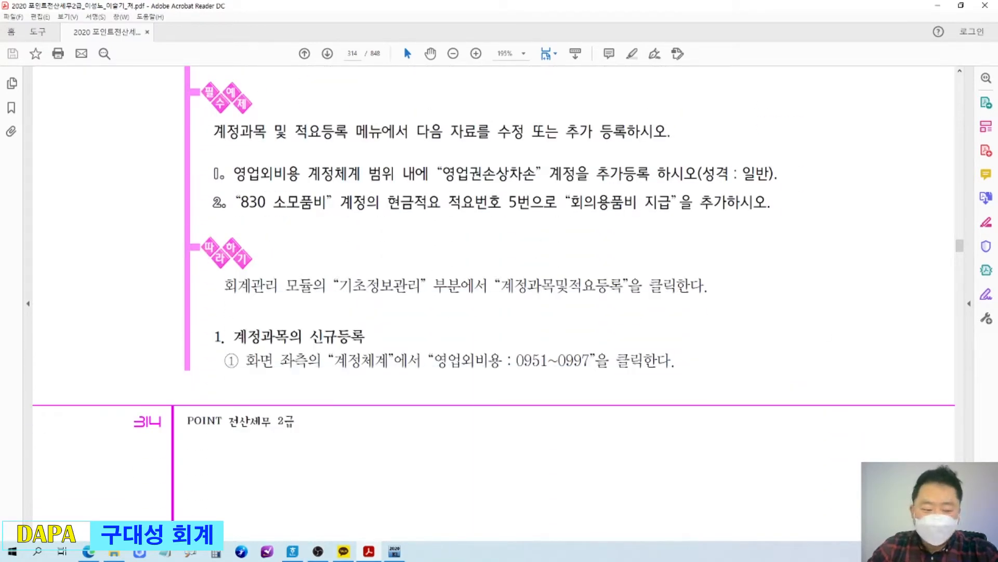
Step: Switch to the KcLep accounting program and reposition its main window so the textbook's page number stays visible
key(alt+Tab)
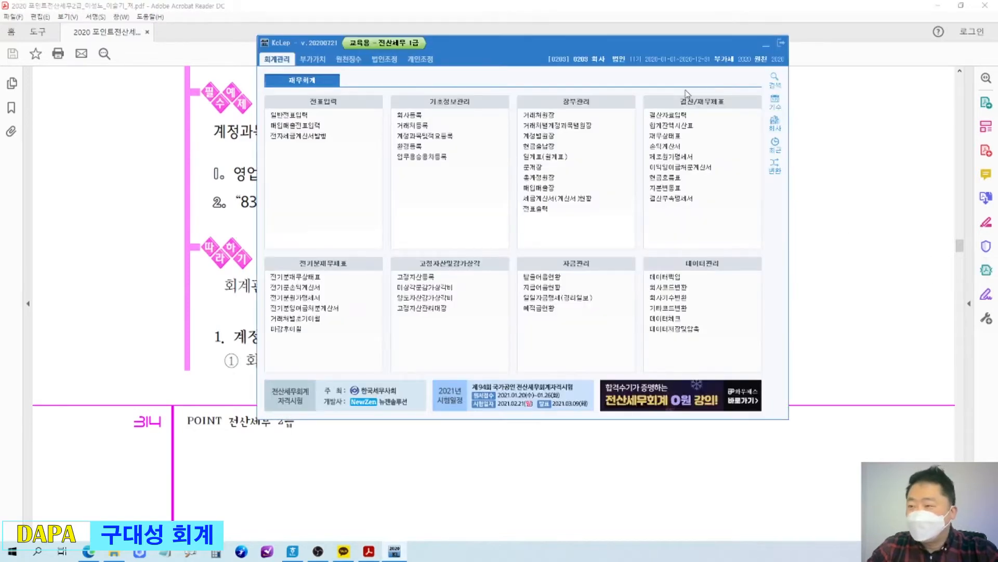
drag(677, 40, 686, 59)
drag(505, 65, 494, 94)
key(ctrl+2)
mouse_move(329, 42)
mouse_down()
mouse_move(362, 58)
mouse_move(333, 43)
mouse_up()
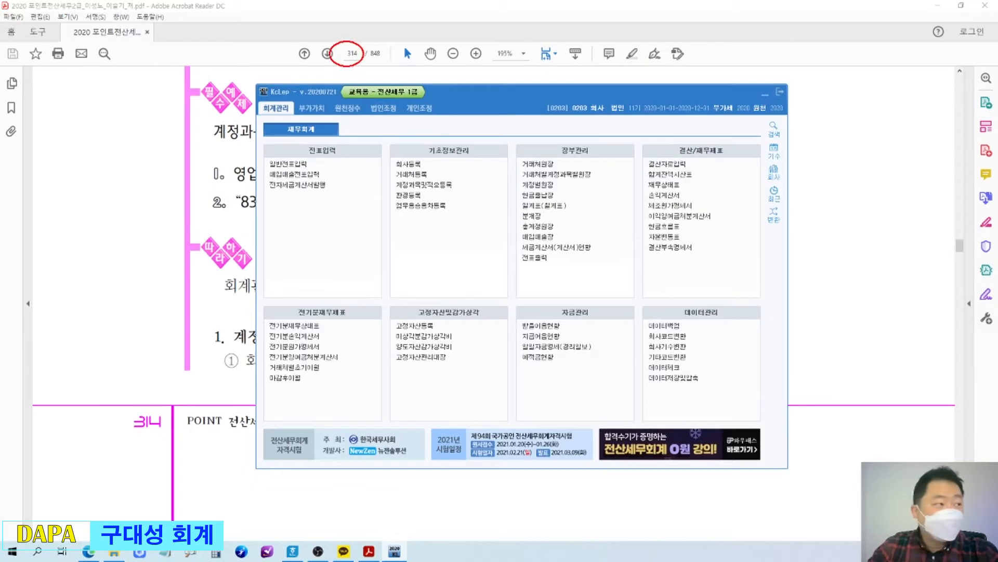
key(Escape)
mouse_move(483, 99)
mouse_down()
mouse_move(480, 81)
mouse_move(482, 89)
mouse_up()
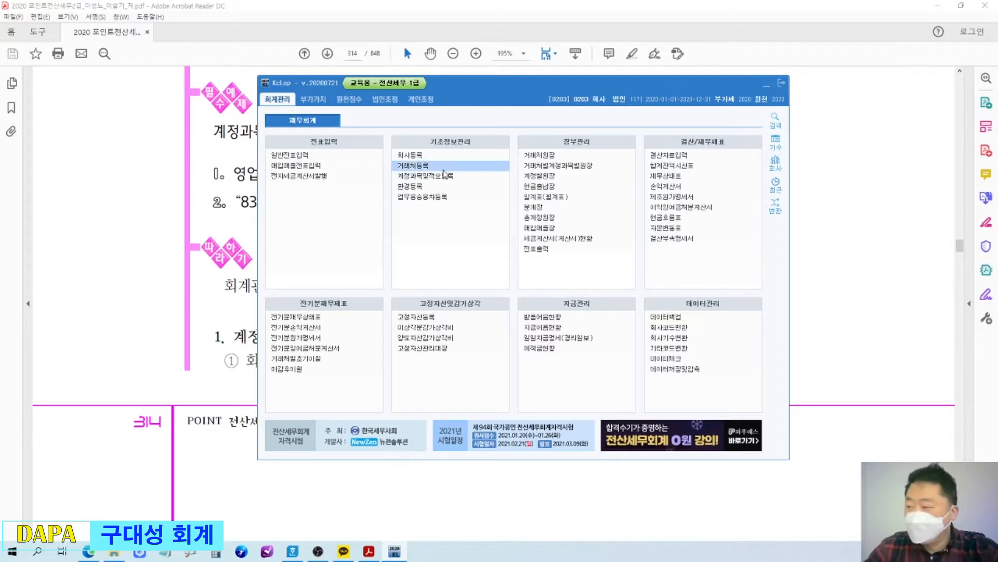
Step: Open 계정과목및적요등록 from the 기초정보관리 group and move its window up to show the full account list
drag(382, 167, 465, 183)
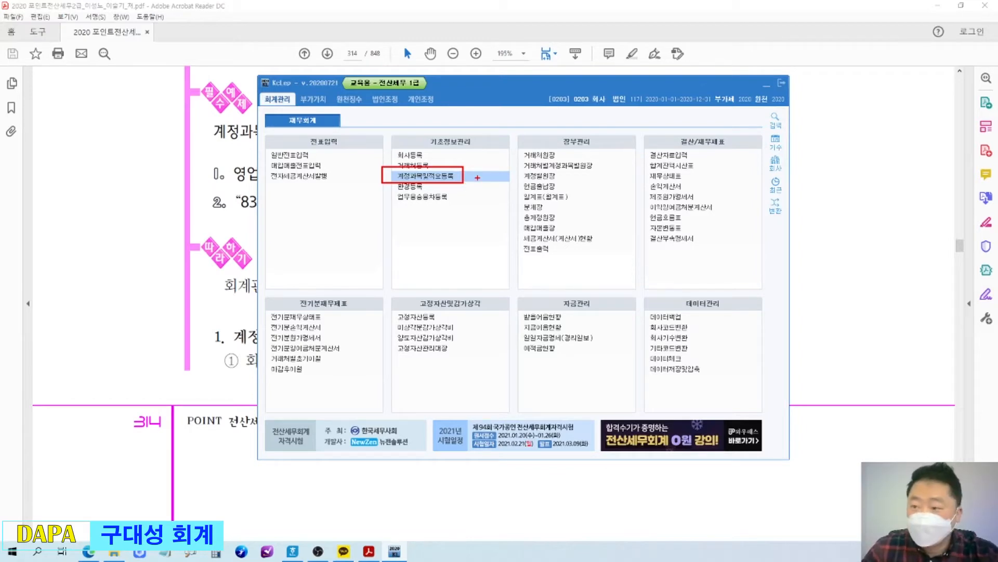
key(Escape)
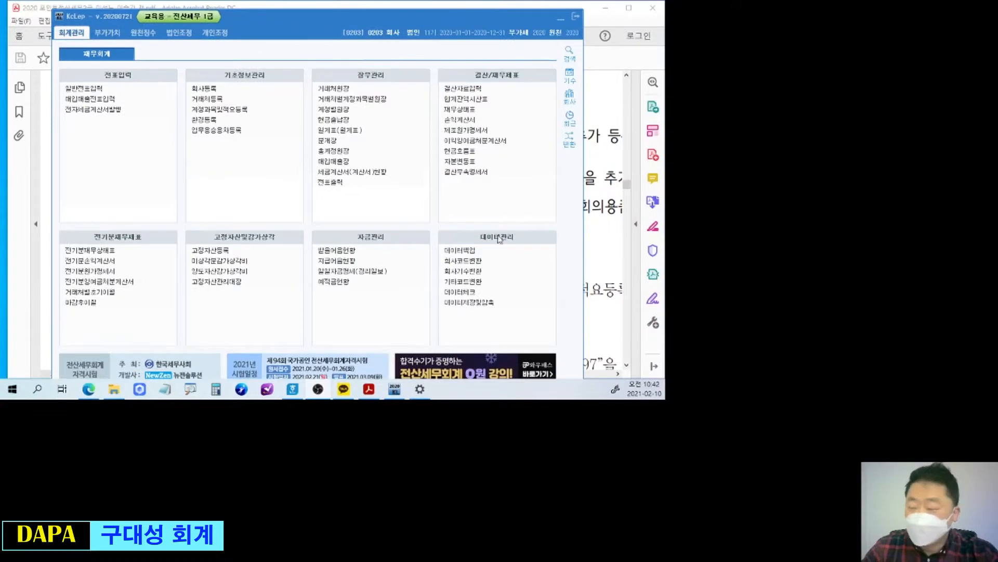
drag(372, 24, 374, 17)
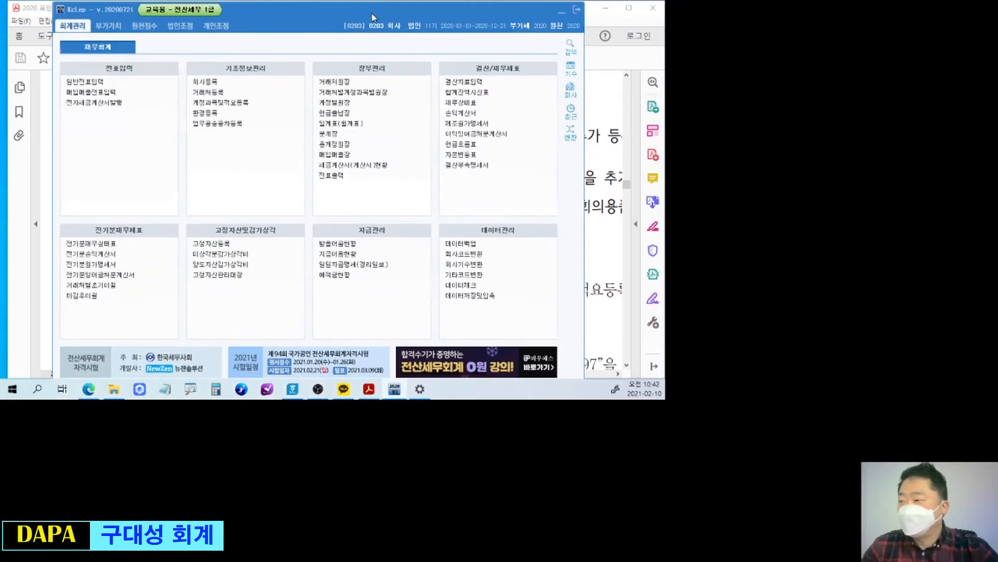
mouse_move(182, 94)
mouse_down()
mouse_move(240, 109)
mouse_move(187, 99)
mouse_up()
drag(268, 96, 285, 92)
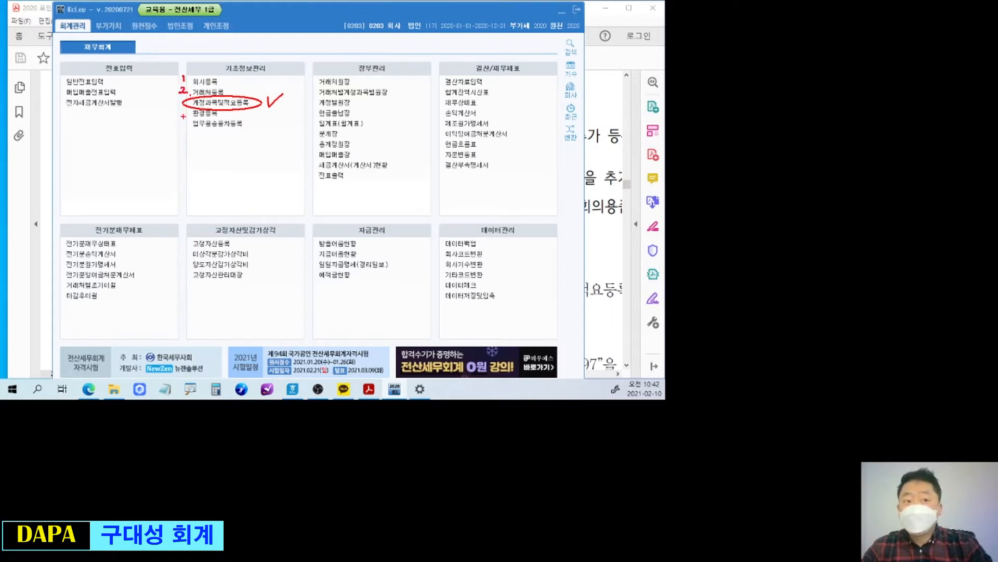
key(Escape)
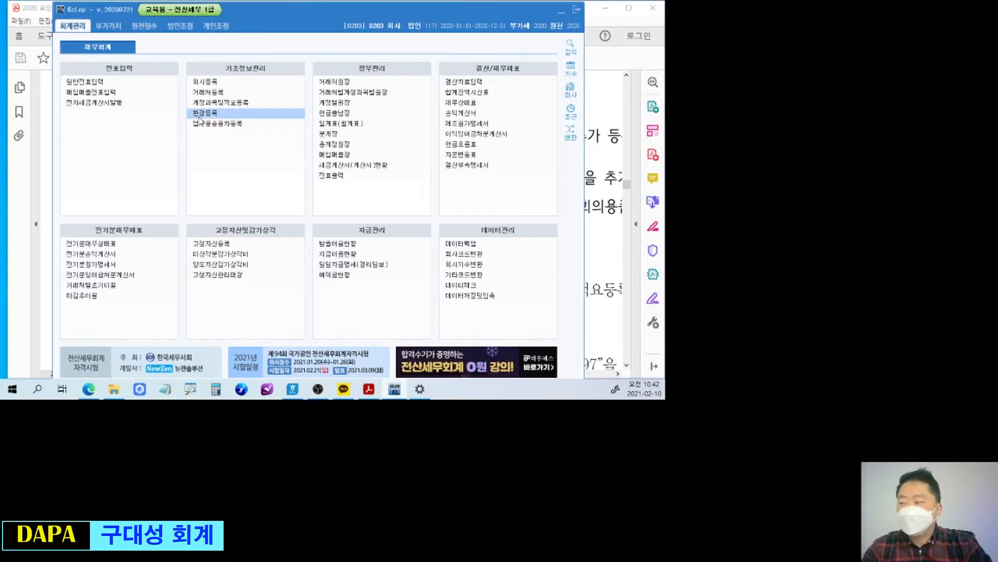
click(217, 104)
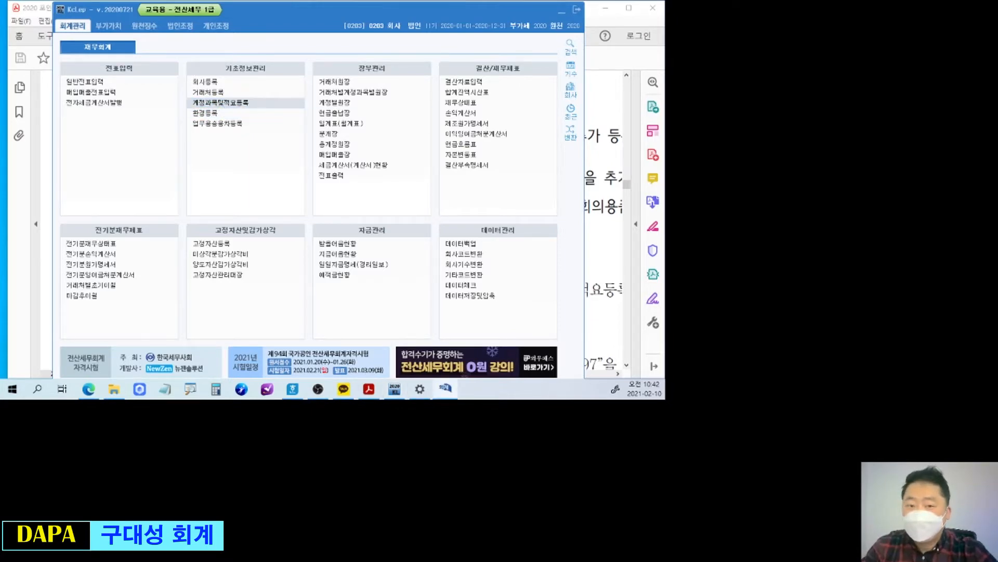
drag(225, 67, 216, 21)
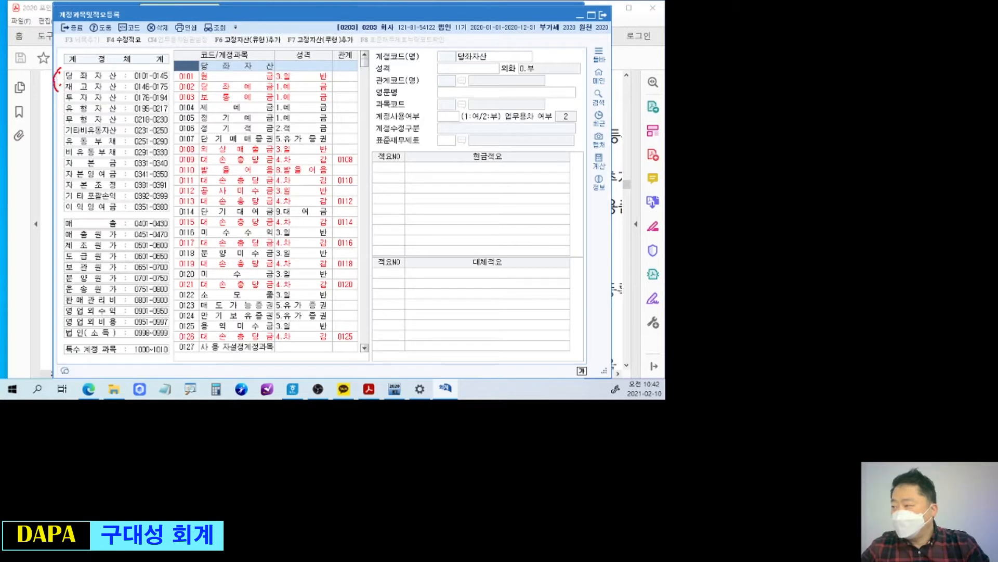
Step: Examine the asset, liability and equity groups of the account classification, from 당좌자산 to 이익잉여금
click(60, 109)
click(60, 119)
click(59, 131)
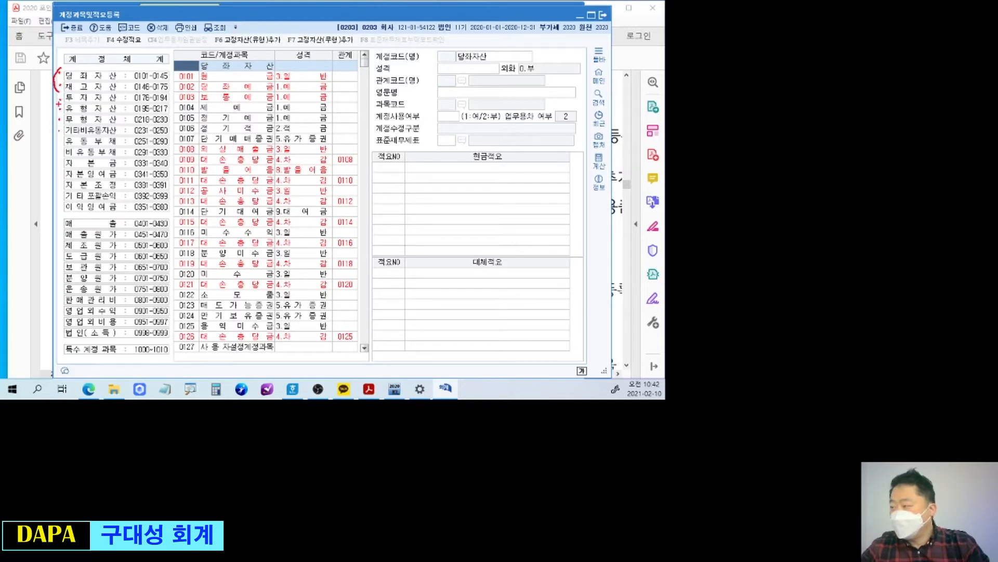
drag(30, 138, 173, 139)
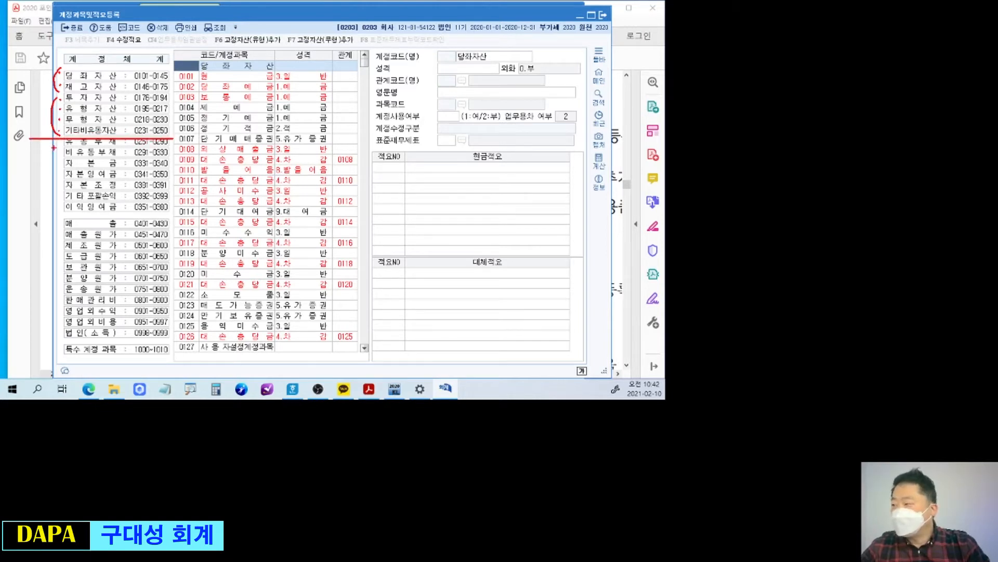
key(ctrl+z)
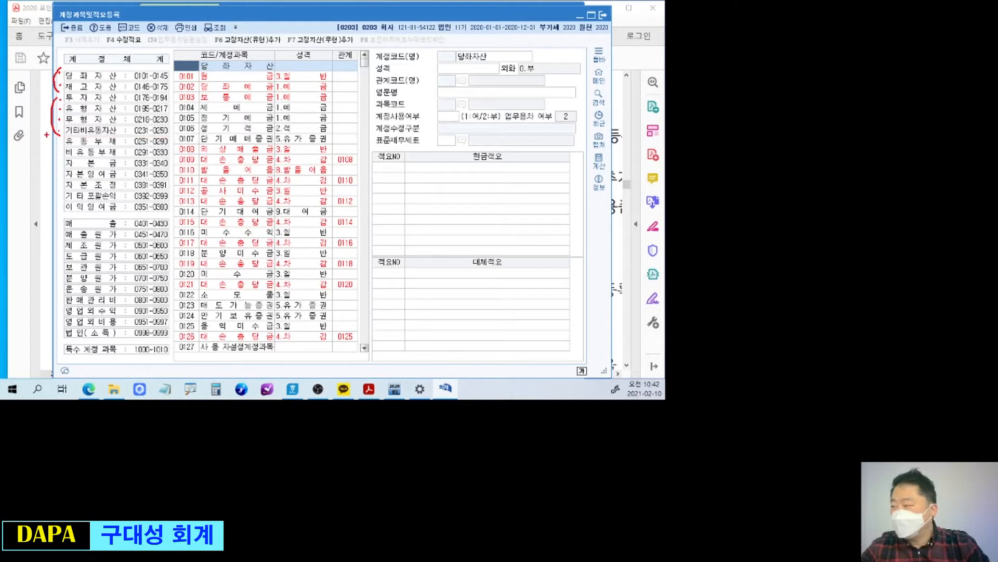
drag(45, 134, 179, 134)
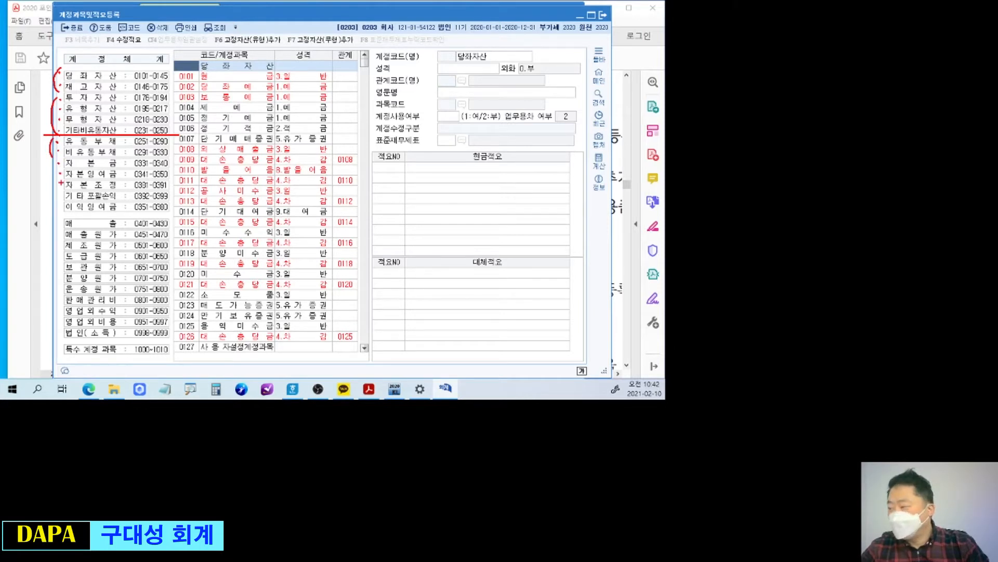
drag(55, 157, 52, 173)
drag(30, 208, 173, 207)
key(ctrl+z)
drag(39, 210, 174, 209)
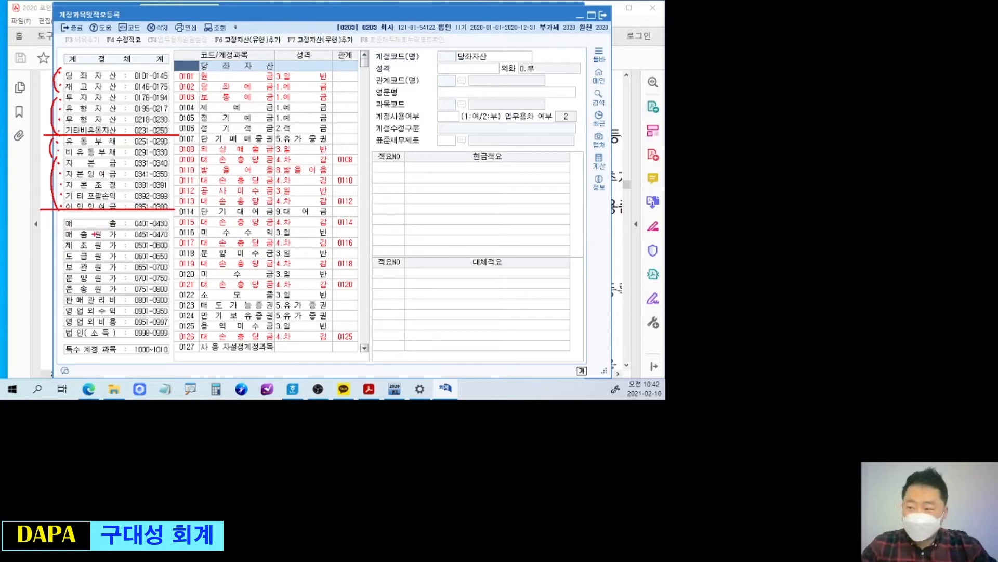
key(Escape)
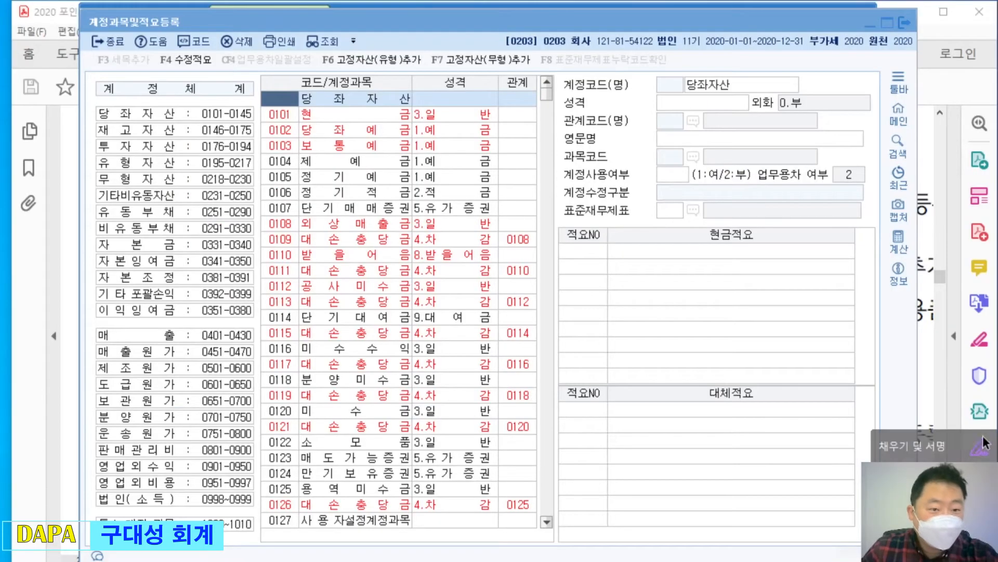
Step: Examine the revenue and expense groups from 매출 to 법인(소득), compared with the balance sheet groups above them
key(ctrl+2)
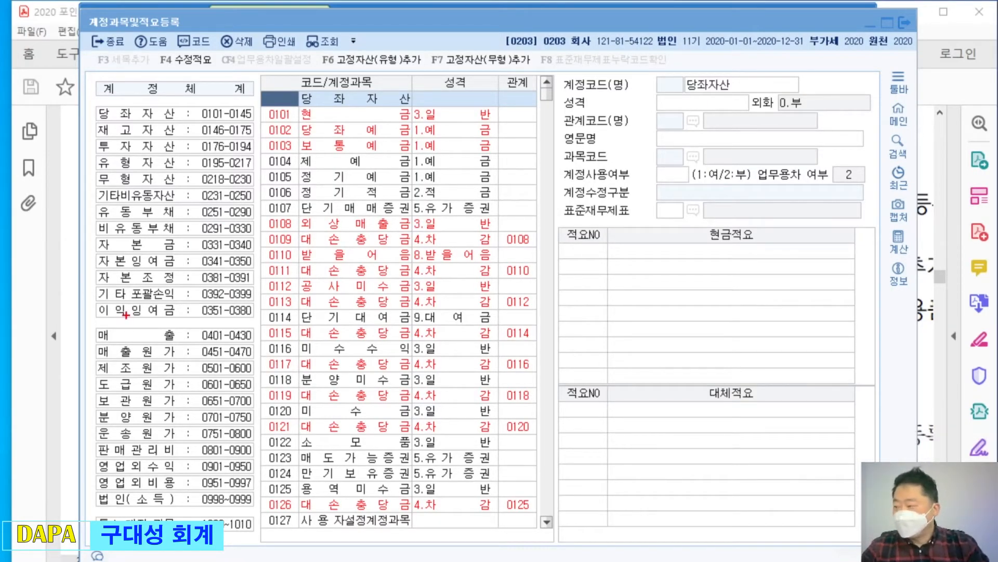
click(81, 329)
click(87, 333)
click(87, 353)
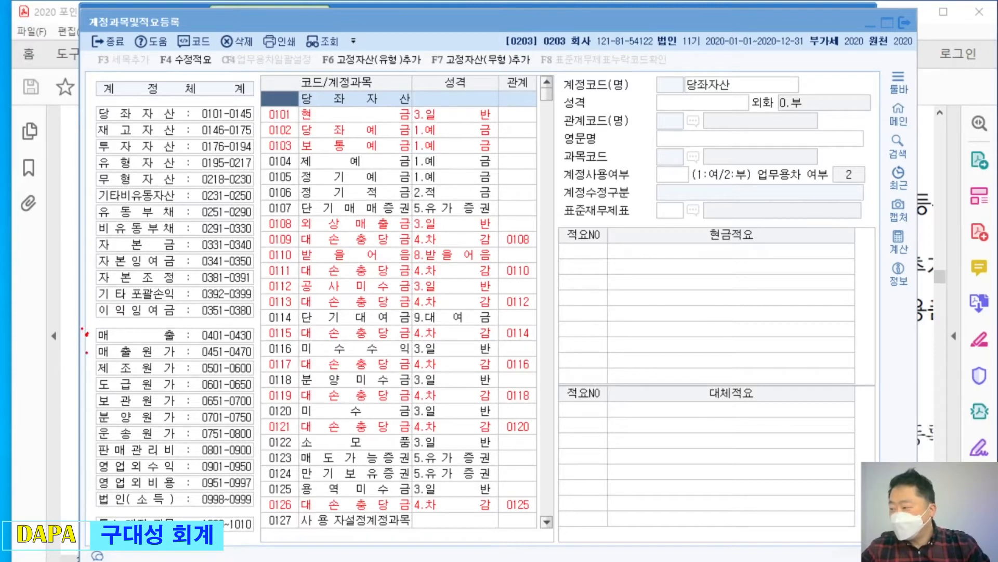
drag(90, 364, 93, 435)
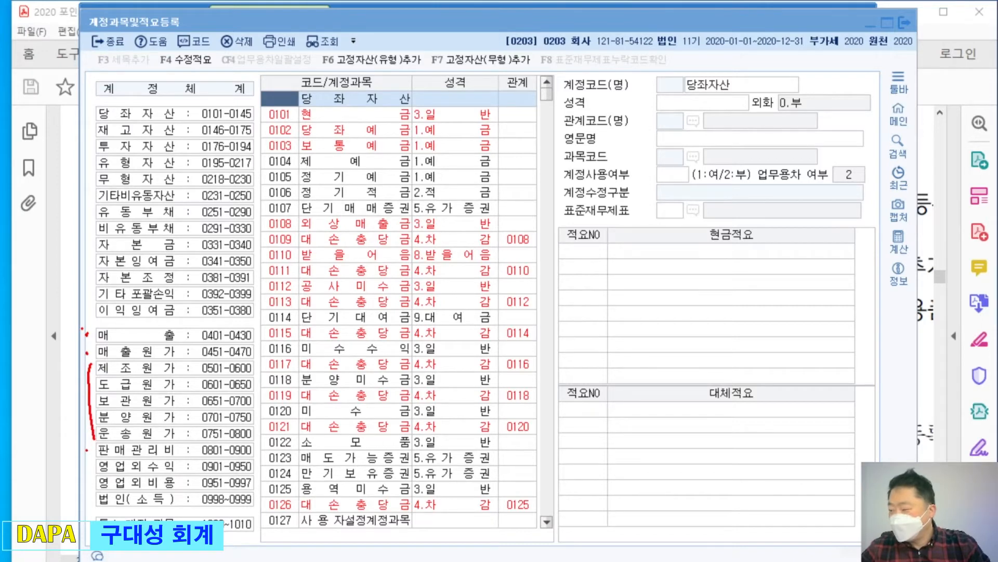
click(87, 467)
click(87, 484)
mouse_move(83, 328)
mouse_down()
mouse_move(69, 440)
mouse_move(88, 507)
mouse_up()
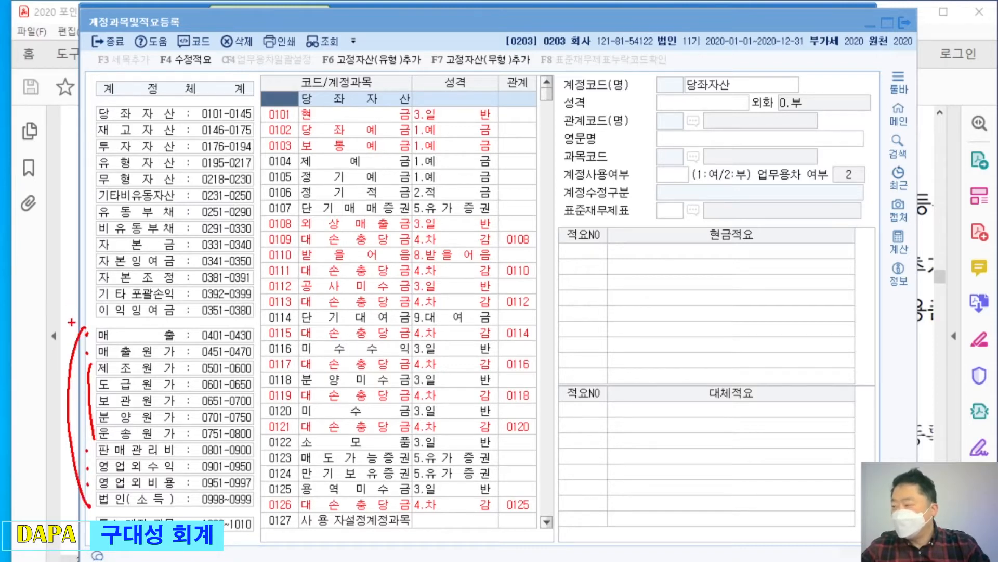
mouse_move(92, 312)
mouse_down()
mouse_move(62, 214)
mouse_move(78, 109)
mouse_move(101, 87)
mouse_up()
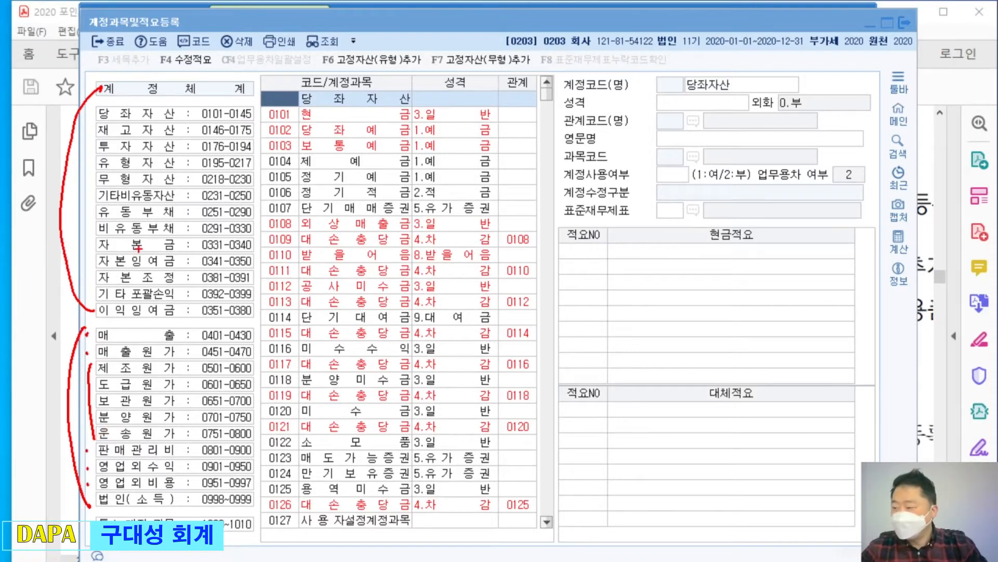
key(Escape)
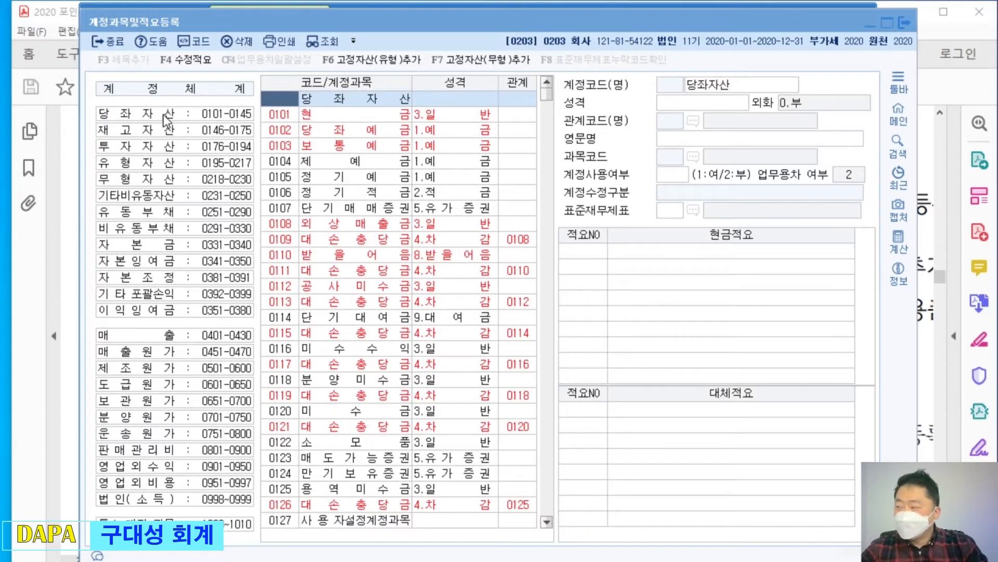
Step: Compare the 당좌자산 code range with the first account code in the list, and check the 유형자산 code range
mouse_move(216, 101)
mouse_down()
mouse_move(202, 124)
mouse_move(229, 100)
mouse_up()
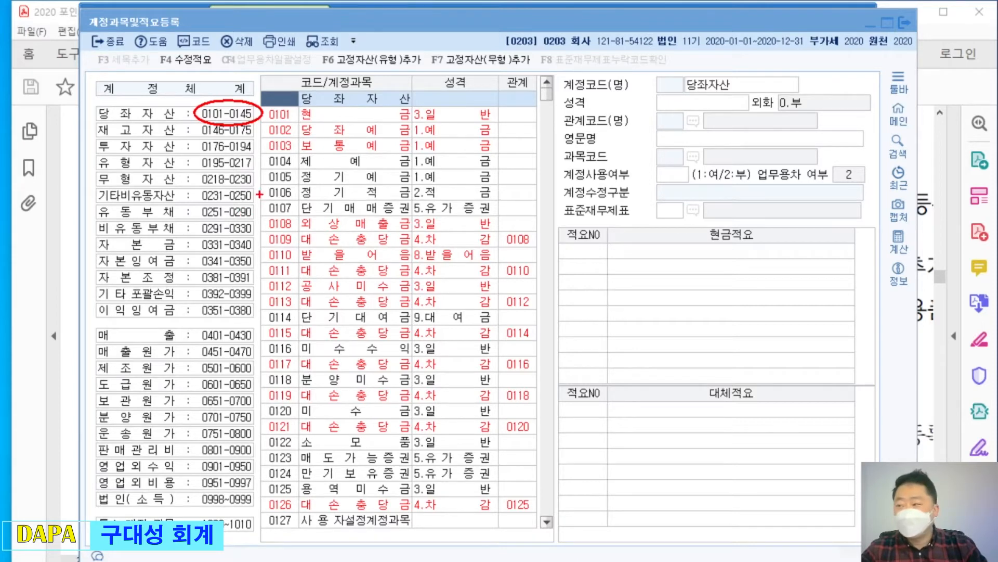
mouse_move(261, 107)
mouse_down()
mouse_move(291, 125)
mouse_move(298, 108)
mouse_move(263, 116)
mouse_up()
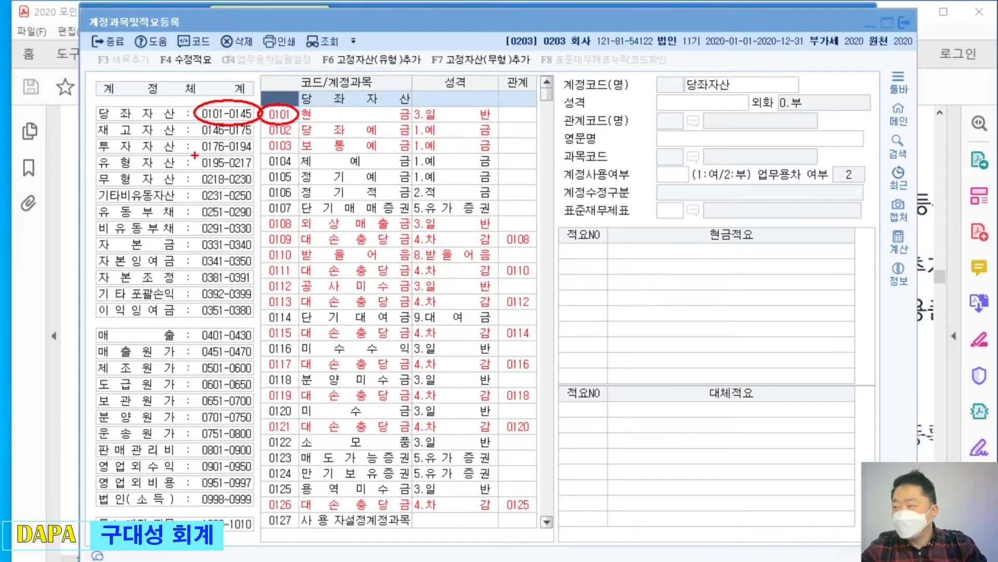
mouse_move(196, 154)
mouse_down()
mouse_move(237, 170)
mouse_move(258, 162)
mouse_move(198, 155)
mouse_up()
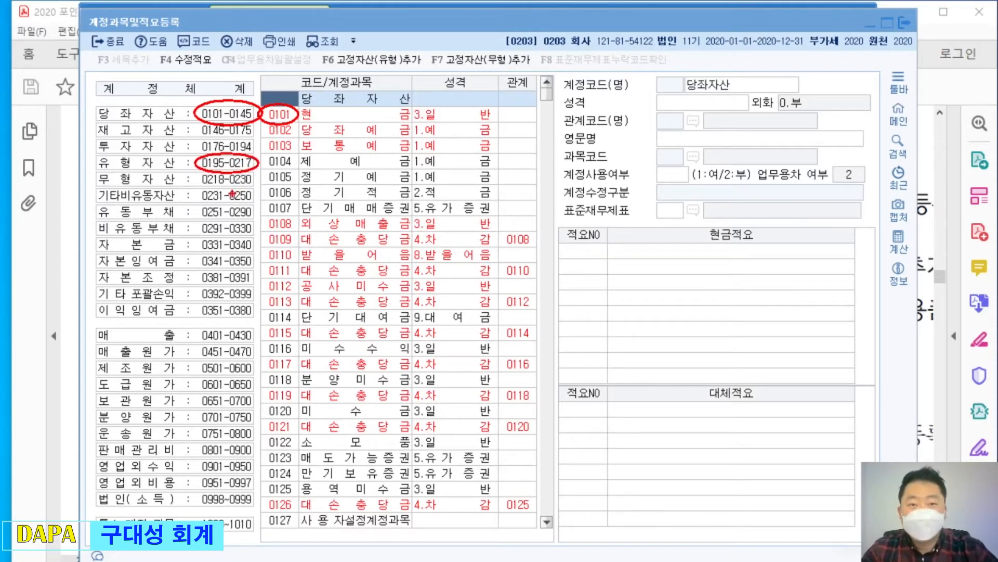
key(Escape)
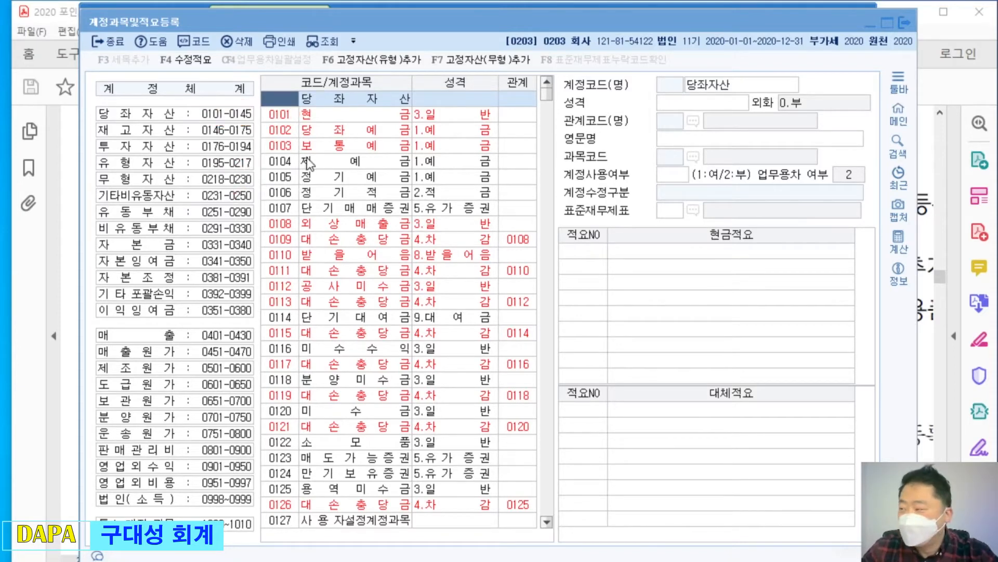
Step: Display the 유형자산 group and examine its accounts in the code range 0195-0217
click(178, 164)
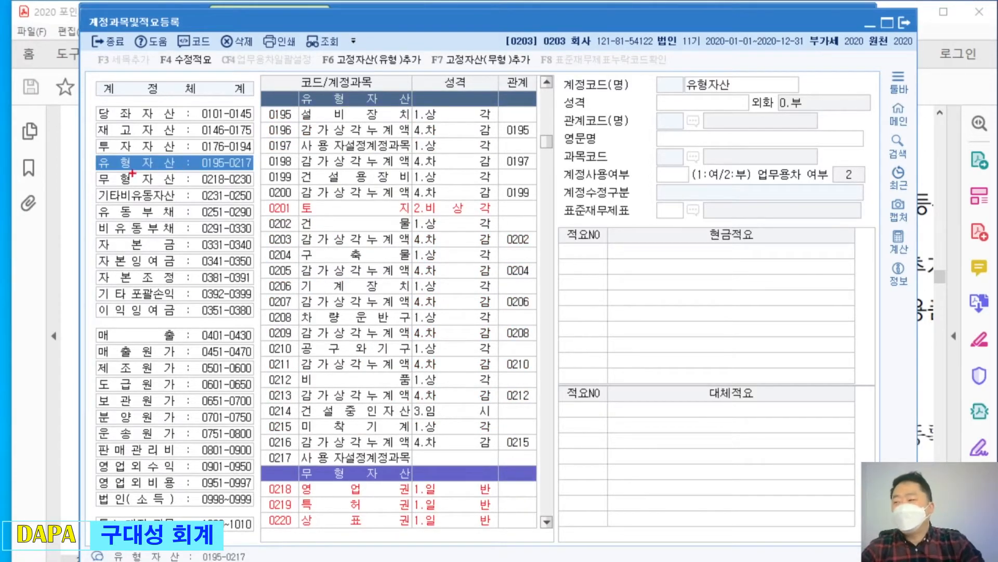
mouse_move(74, 155)
mouse_down()
mouse_move(78, 168)
mouse_move(96, 155)
mouse_up()
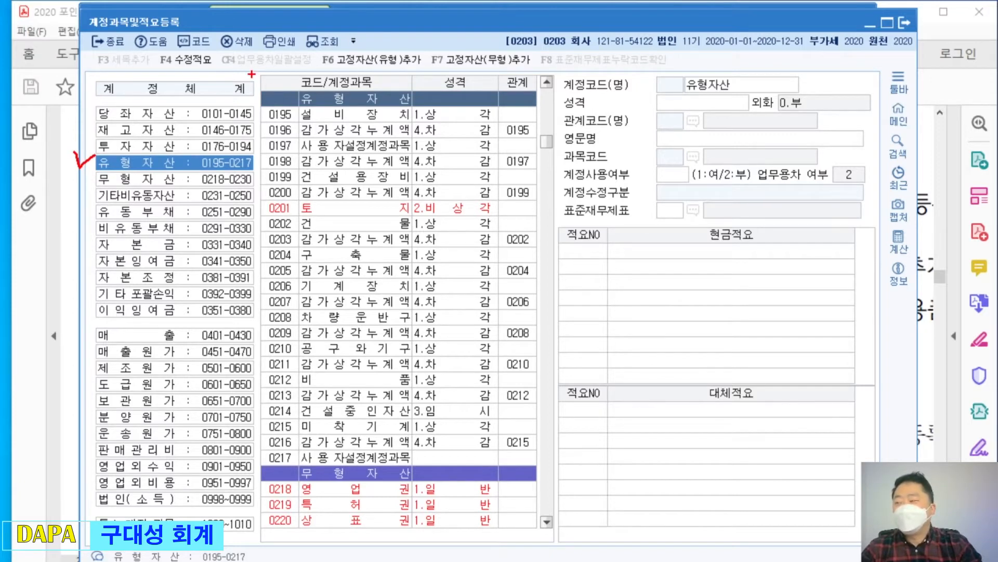
mouse_move(291, 73)
mouse_down()
mouse_move(260, 312)
mouse_move(546, 338)
mouse_move(251, 225)
mouse_up()
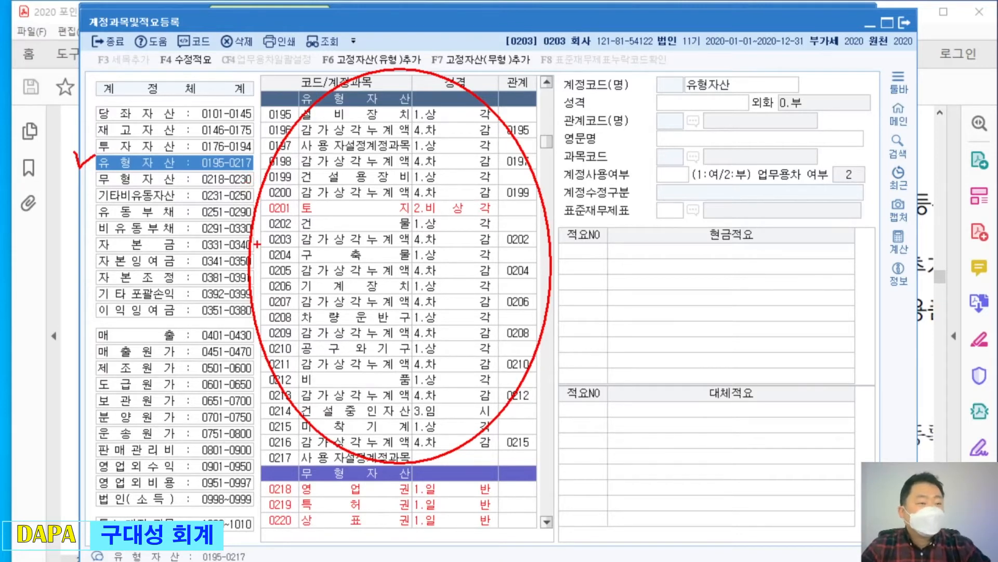
key(Escape)
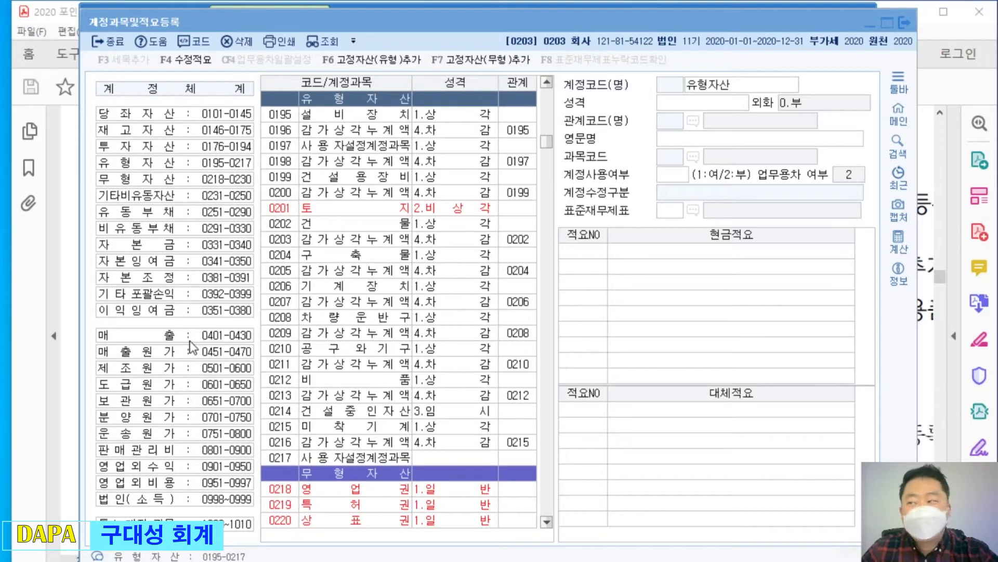
Step: Display the 판매관리비 group and match its 0801-0900 code range with the accounts starting at 0801
click(174, 450)
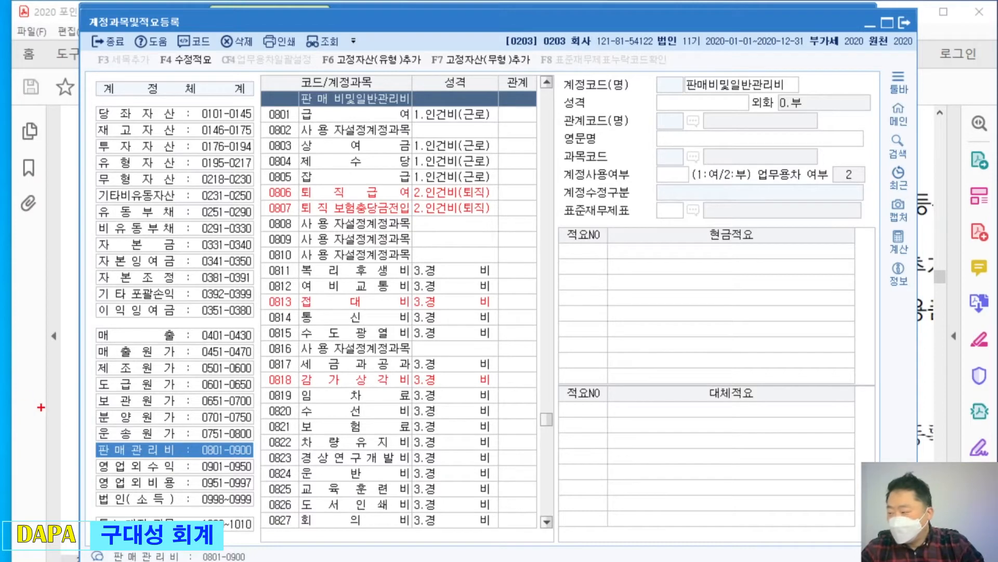
drag(77, 436, 101, 430)
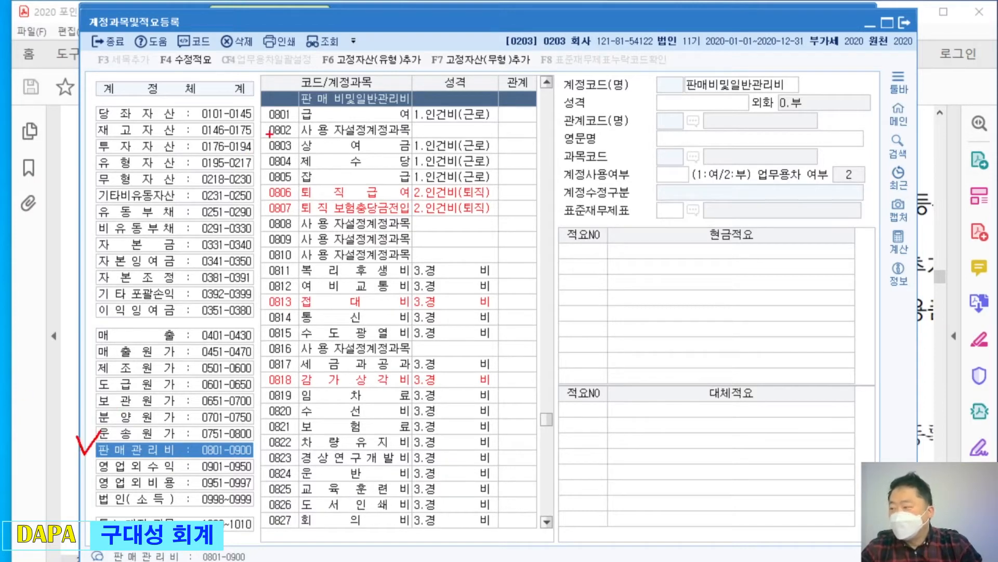
mouse_move(254, 100)
mouse_down()
mouse_move(262, 113)
mouse_move(283, 91)
mouse_up()
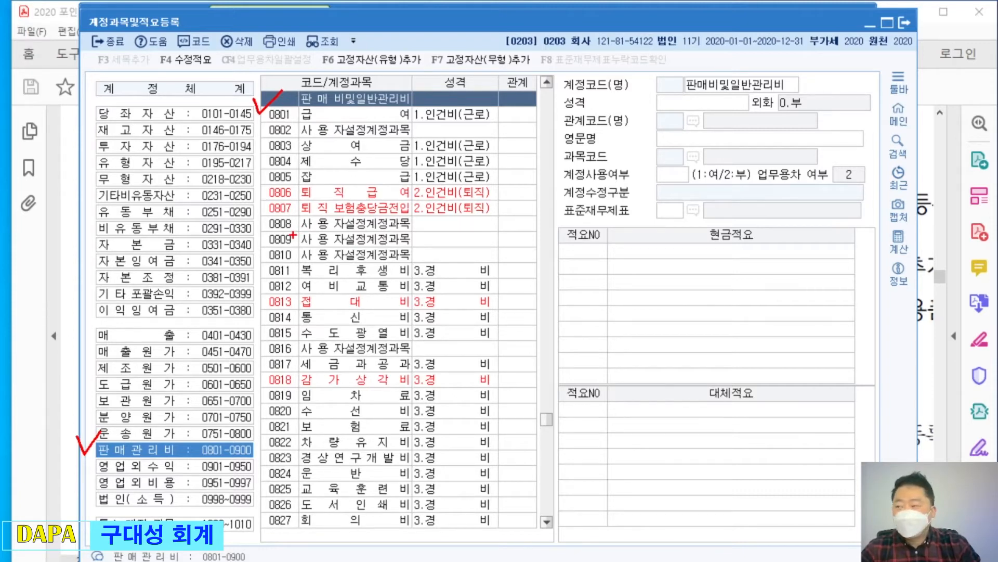
key(Escape)
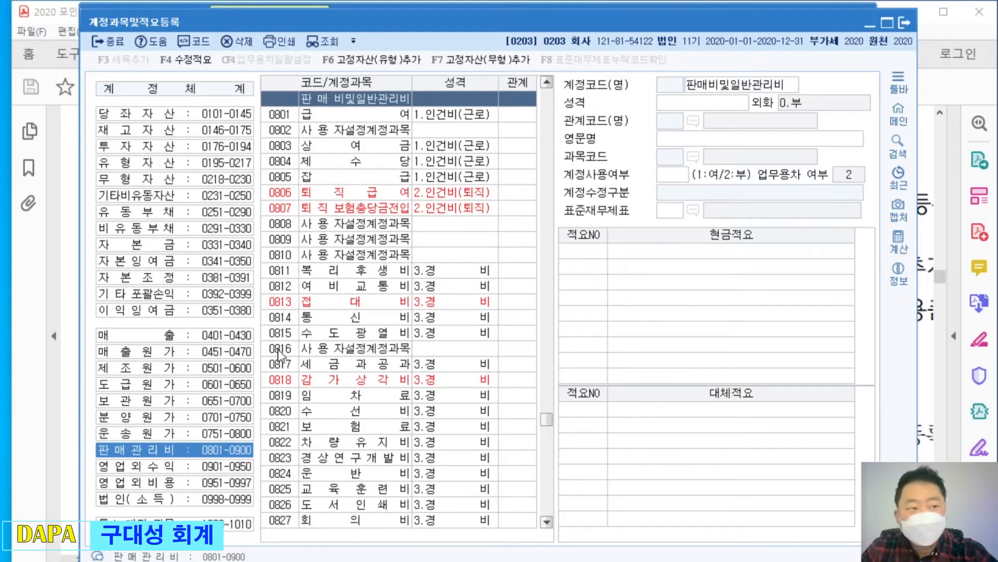
Step: View the details and registered summaries of accounts 0812 여비교통비 and 0815 수도광열비
click(286, 292)
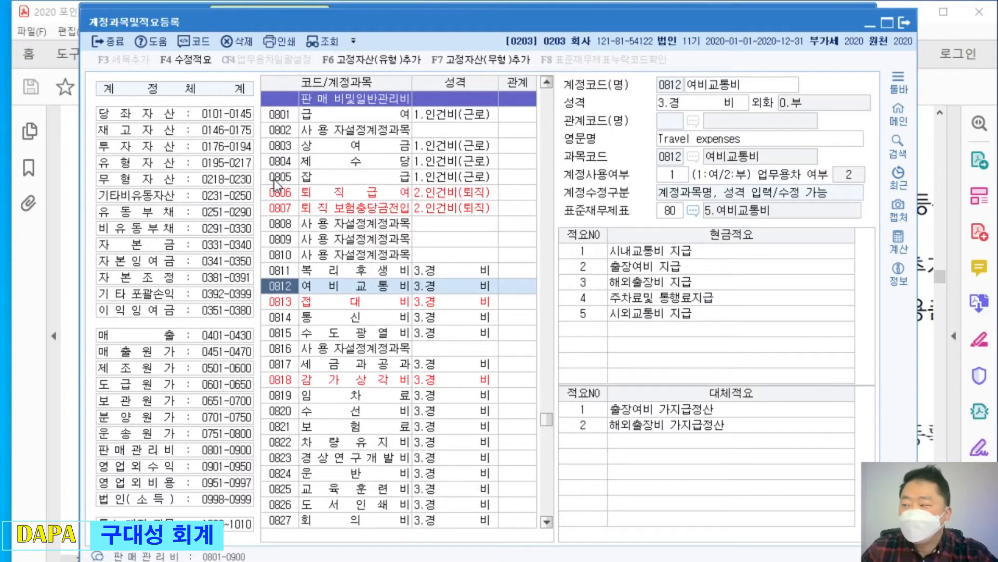
click(282, 335)
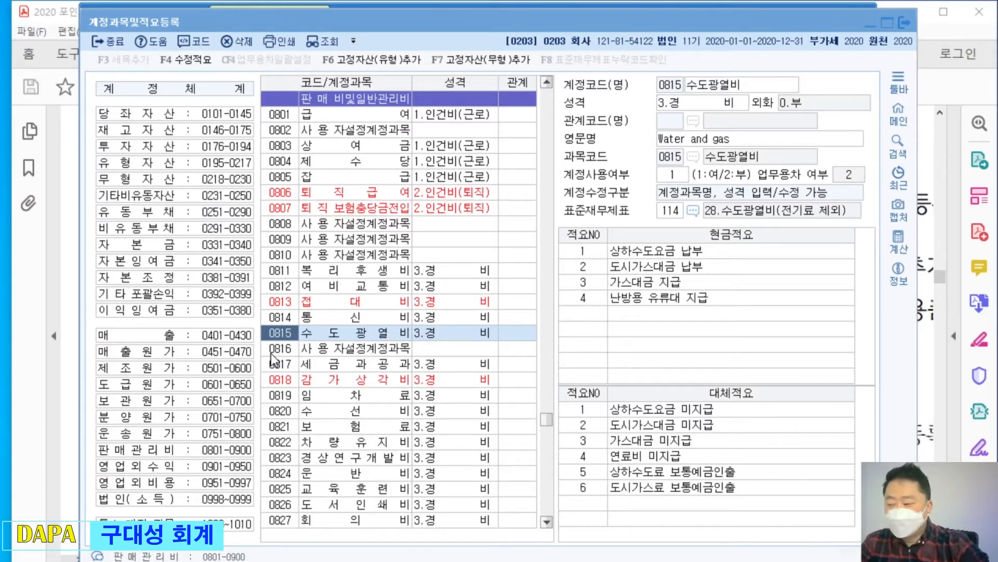
Step: Go to the end of the account list, look up account code 0136, and return to the first account
click(281, 339)
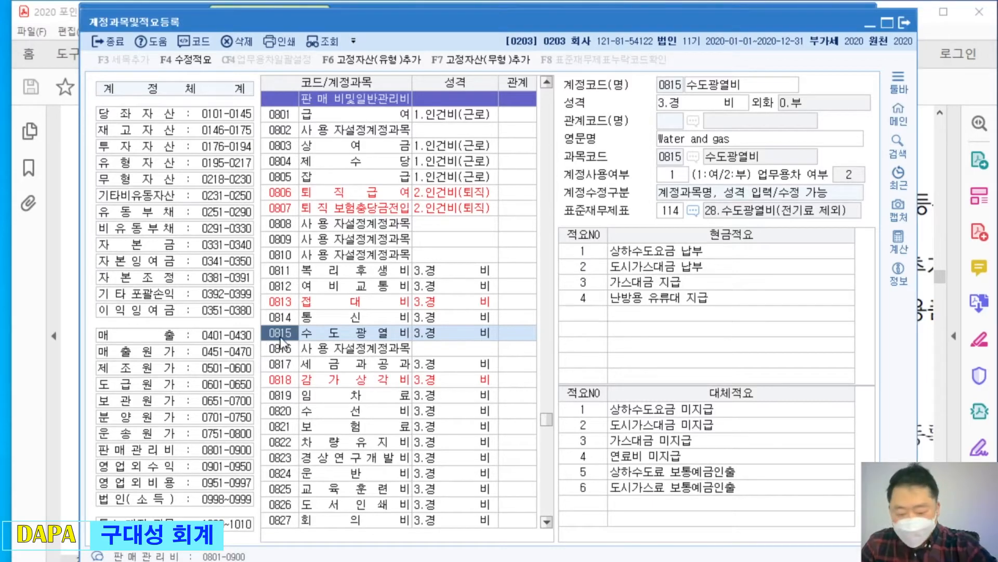
key(ctrl+End)
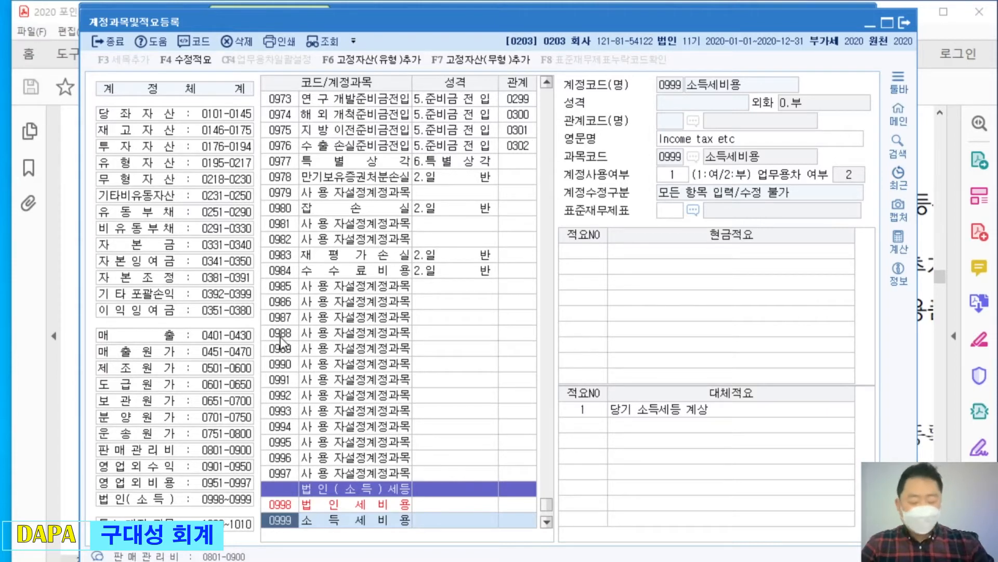
text(0136)
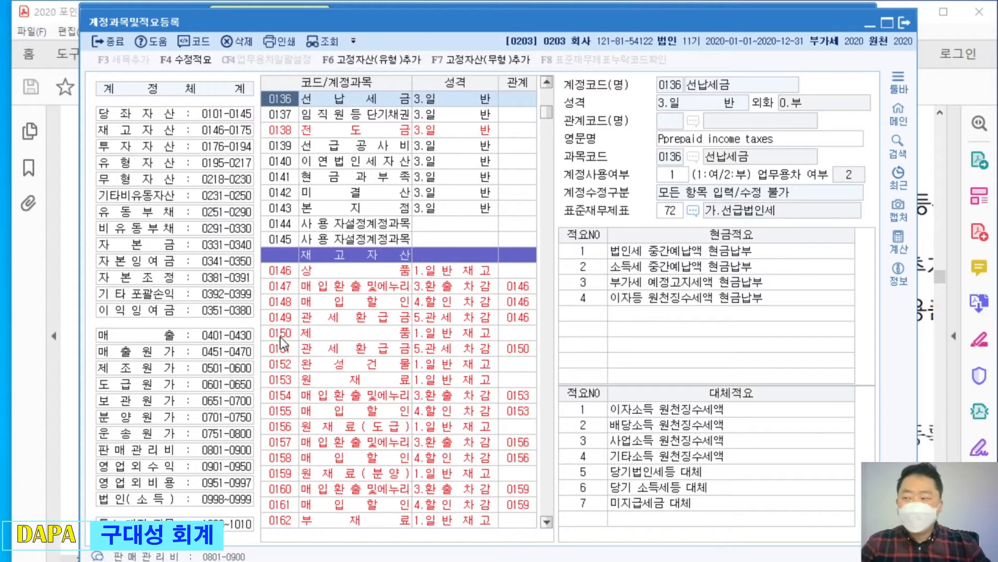
key(ctrl+Home)
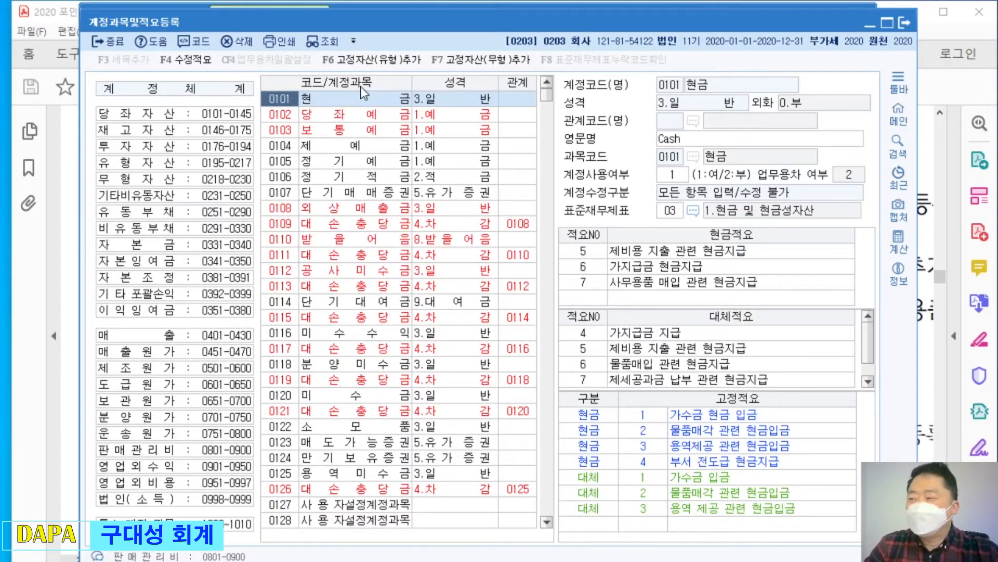
Step: Sort the account list by 성격 and look through the regrouped headings and user-defined accounts
click(457, 88)
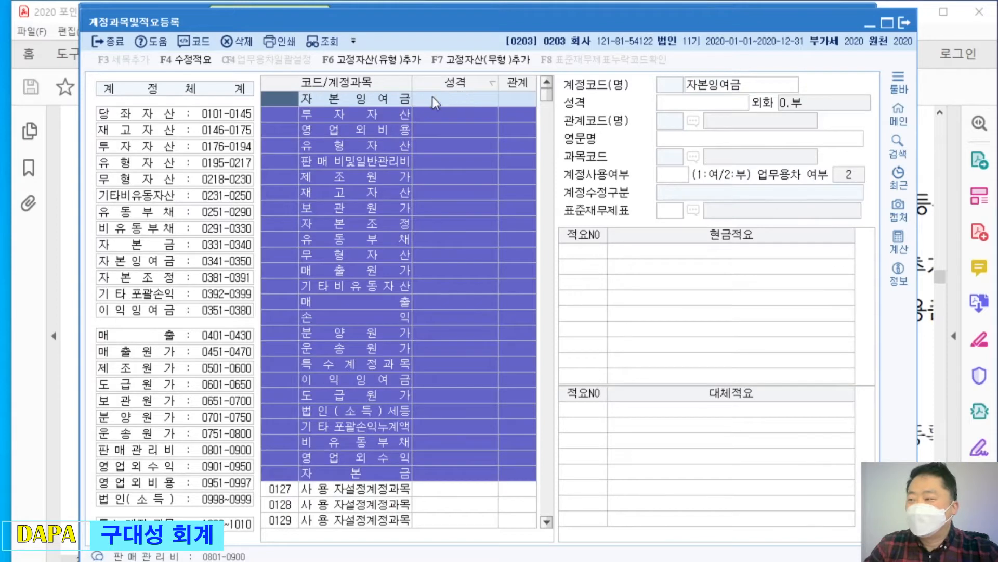
click(367, 162)
click(329, 333)
click(334, 444)
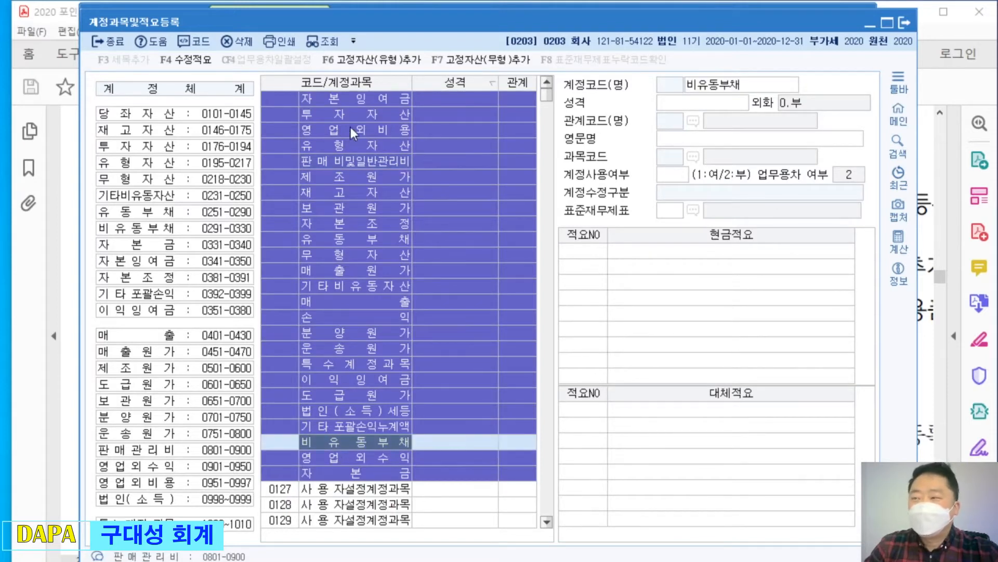
scroll(427, 156, down, 4)
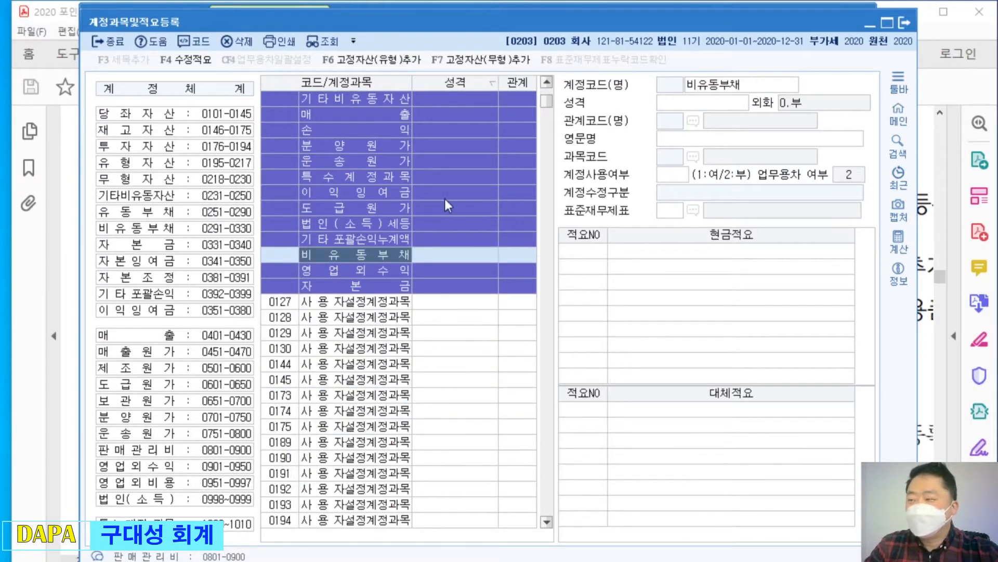
Step: Re-sort the account list by account name, and try to bring it back into code order
click(367, 86)
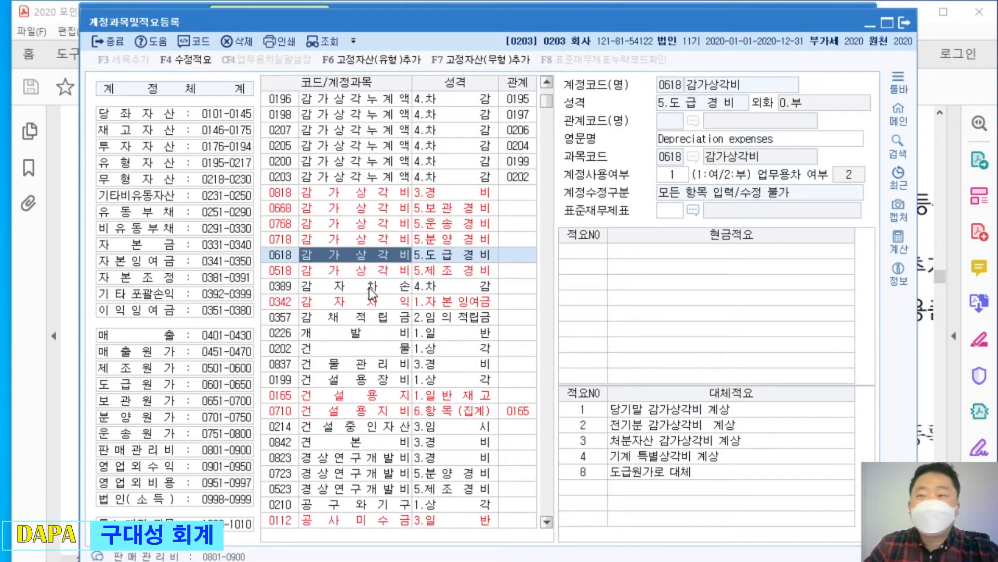
click(281, 81)
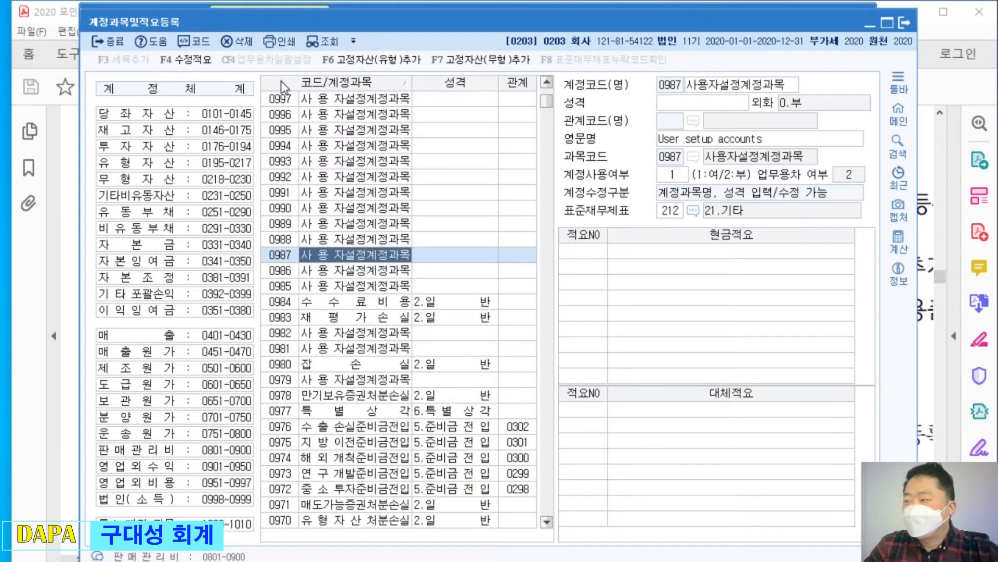
click(281, 82)
click(281, 82)
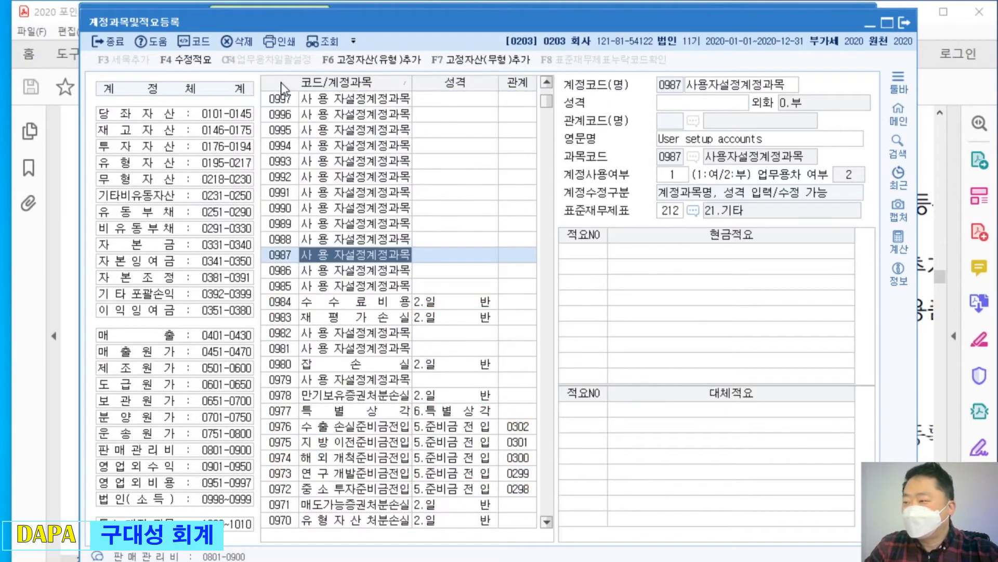
click(281, 82)
click(283, 84)
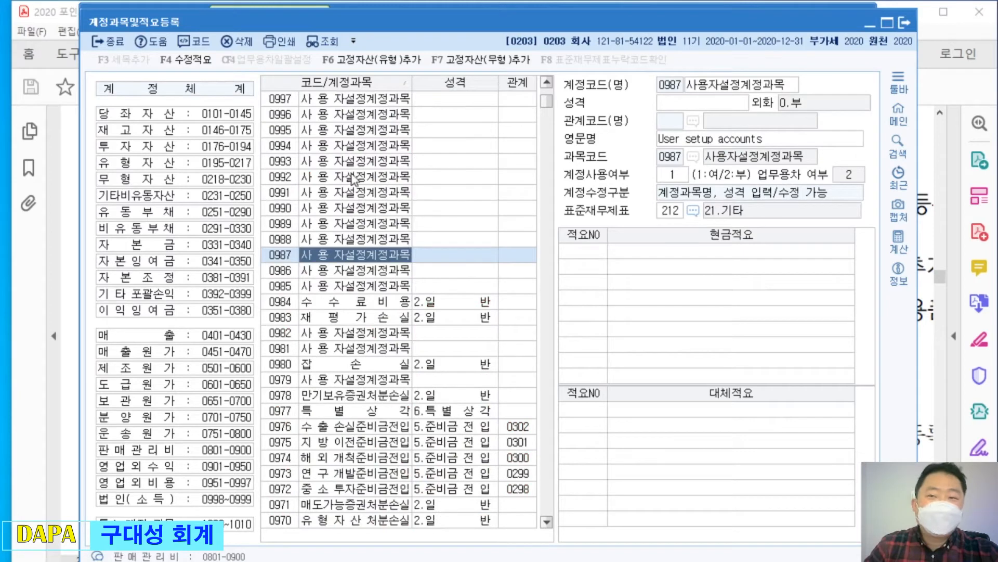
click(424, 176)
Step: Close and reopen 계정과목및적요등록 to restore the original account order, and reposition its window
click(903, 23)
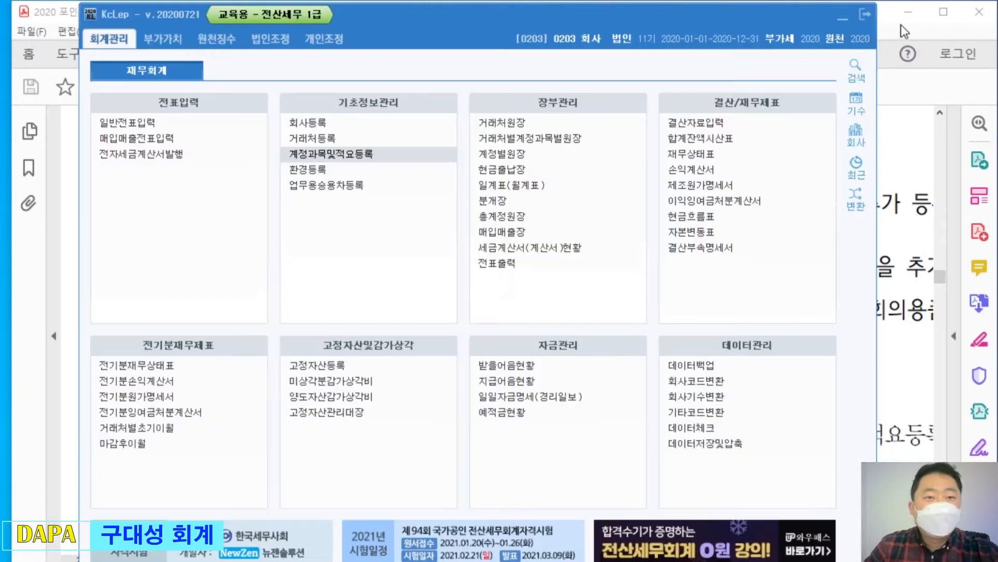
click(407, 152)
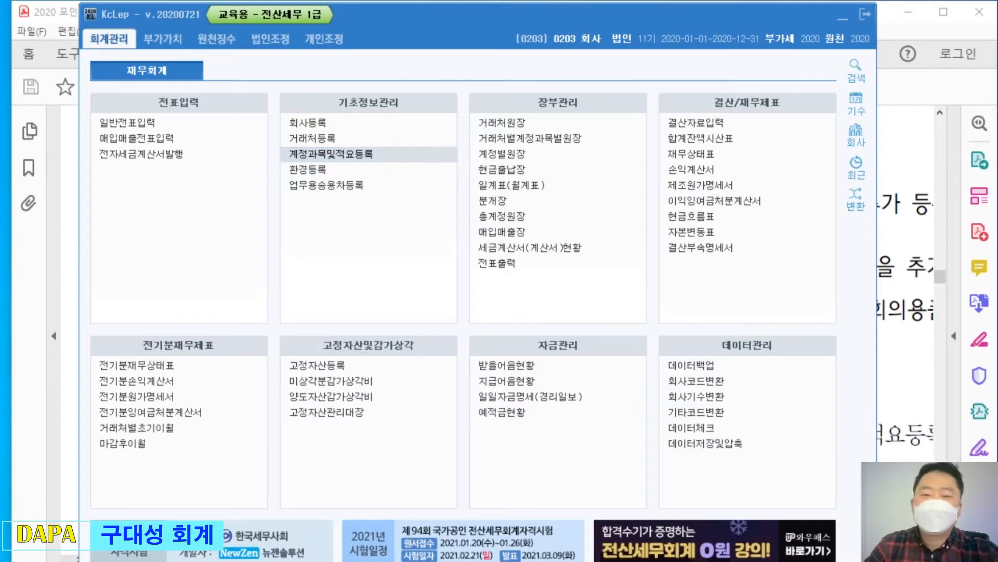
drag(782, 142, 457, 37)
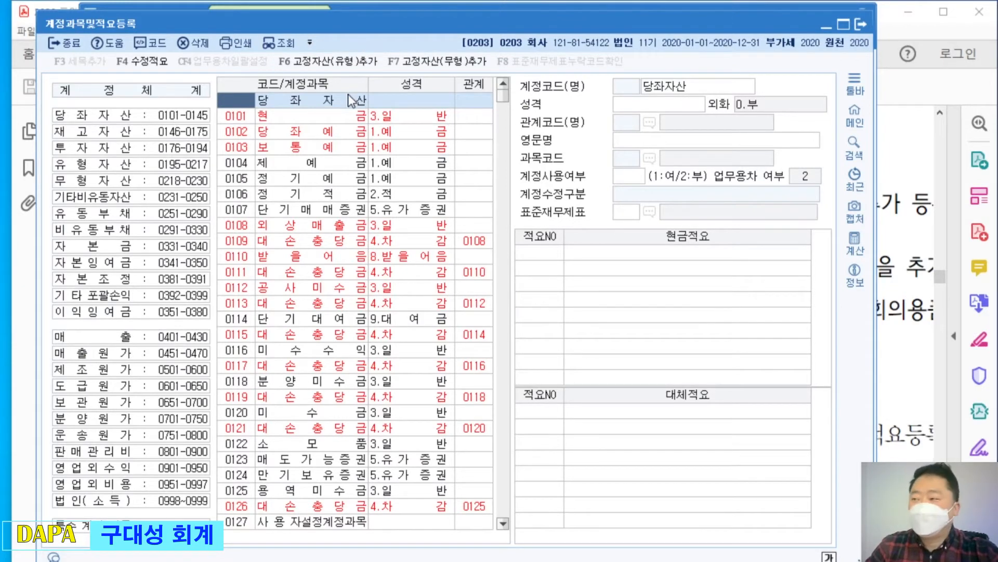
Step: Rename account 0104 제예금 in the 당좌자산 group as 안녕하세요
click(311, 165)
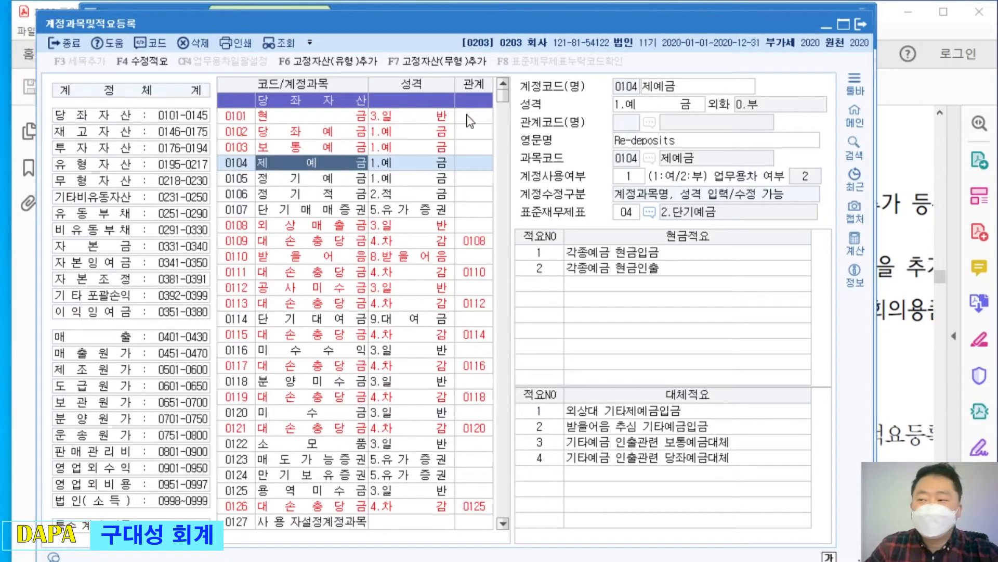
click(671, 90)
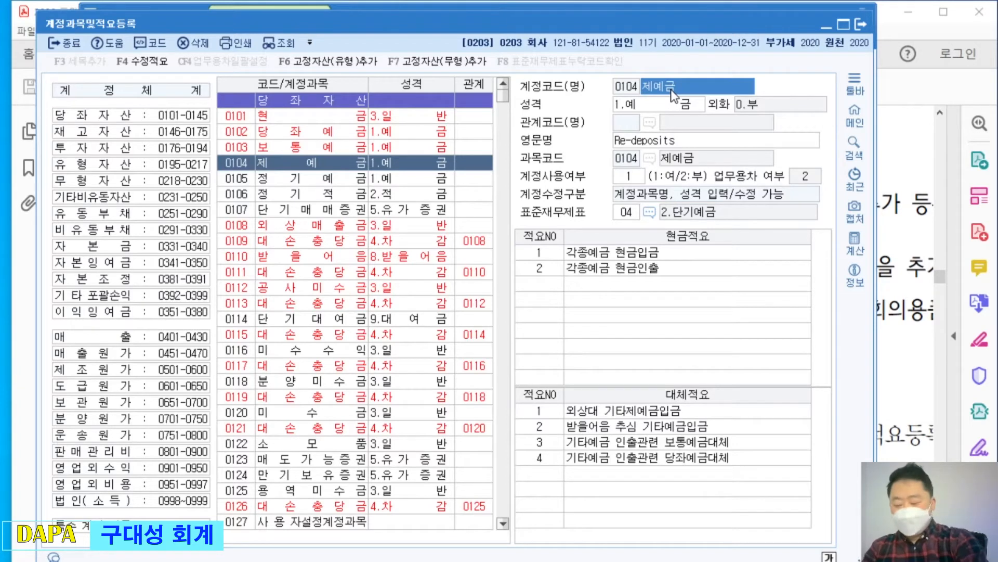
text(안녕하셍)
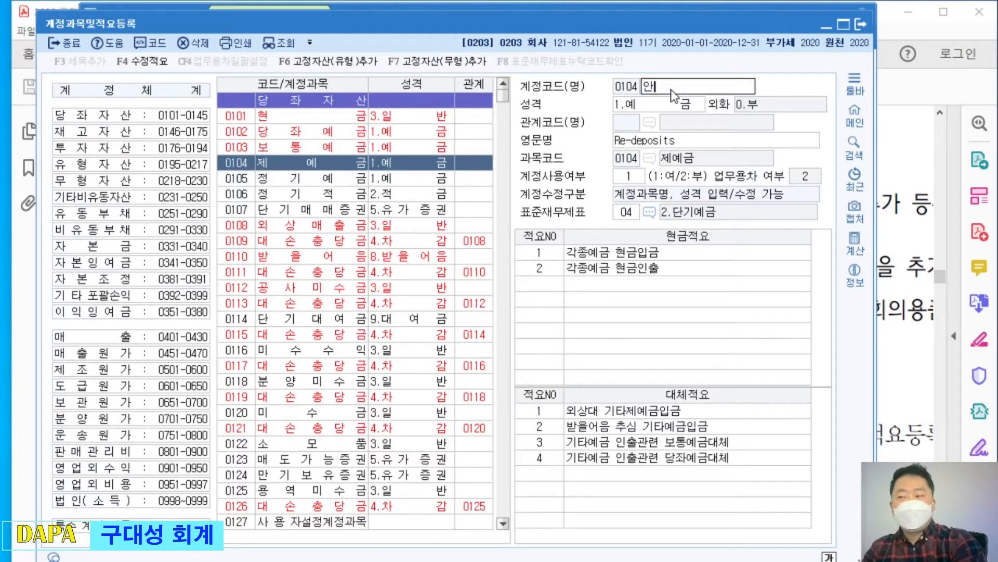
text(요)
key(Return)
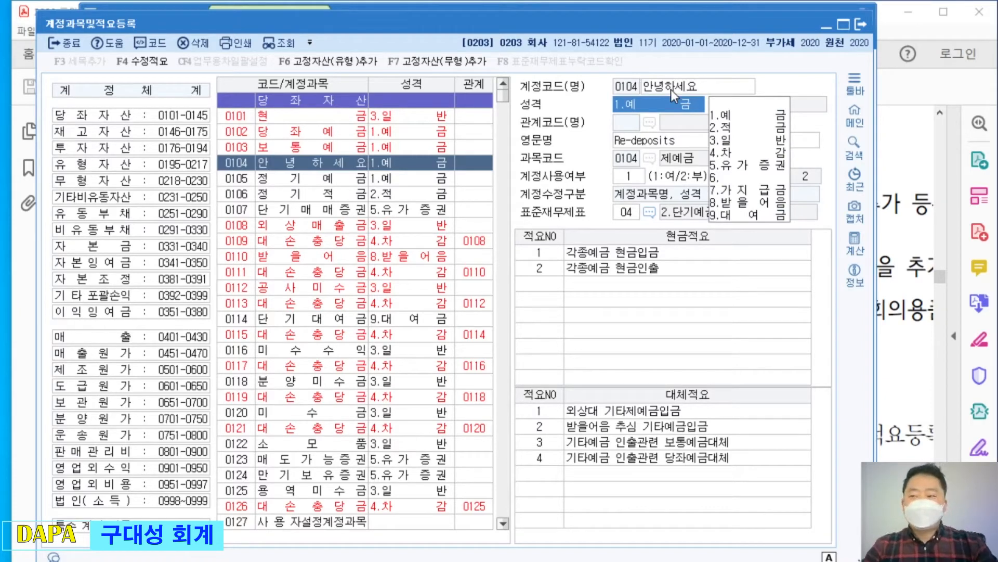
Step: Compare the name of account 0104 in the list with its account name field
mouse_move(254, 146)
mouse_down()
mouse_move(338, 178)
mouse_move(256, 155)
mouse_up()
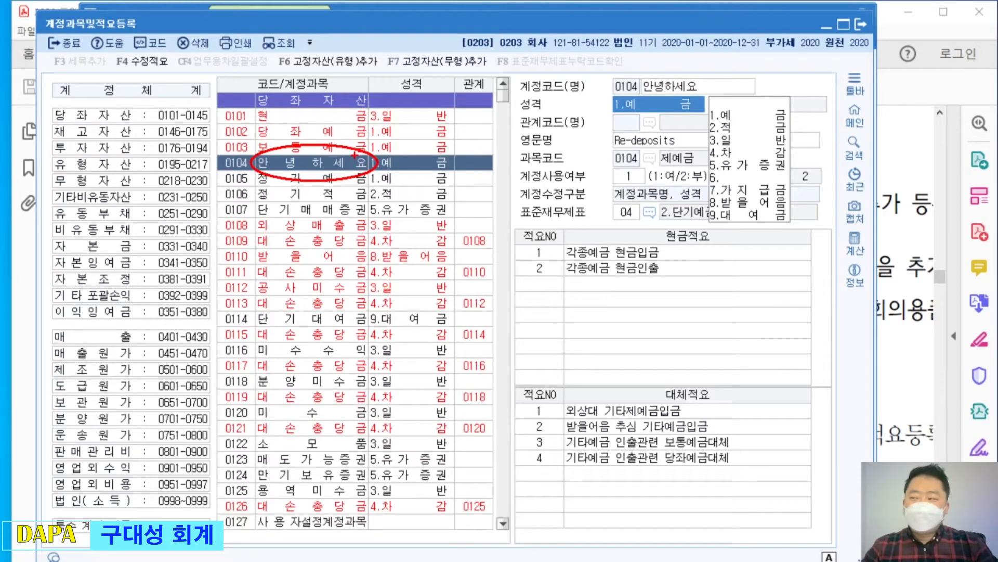
mouse_move(365, 114)
mouse_down()
mouse_move(345, 143)
mouse_move(366, 140)
mouse_up()
mouse_move(637, 52)
mouse_down()
mouse_move(661, 72)
mouse_move(662, 52)
mouse_up()
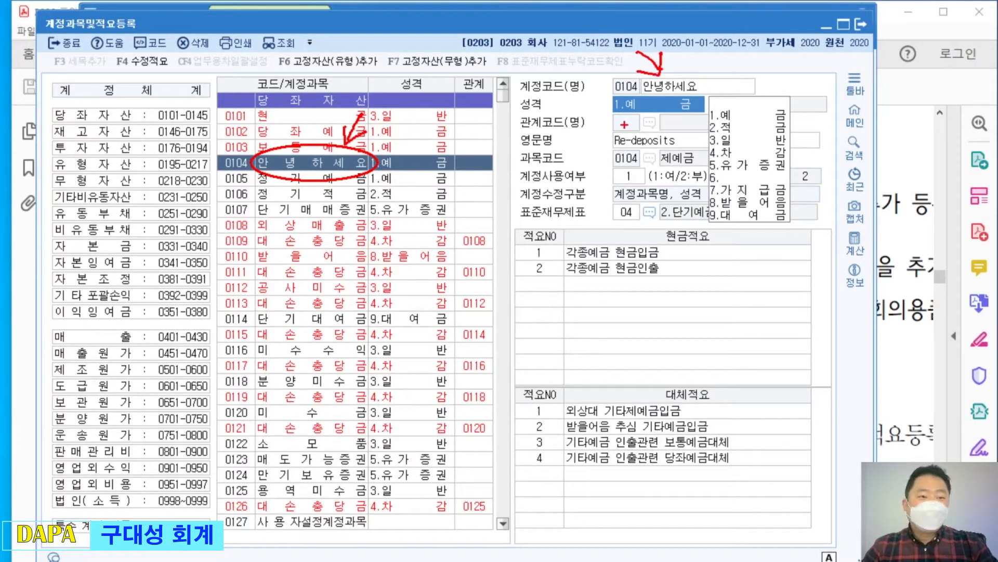
key(Escape)
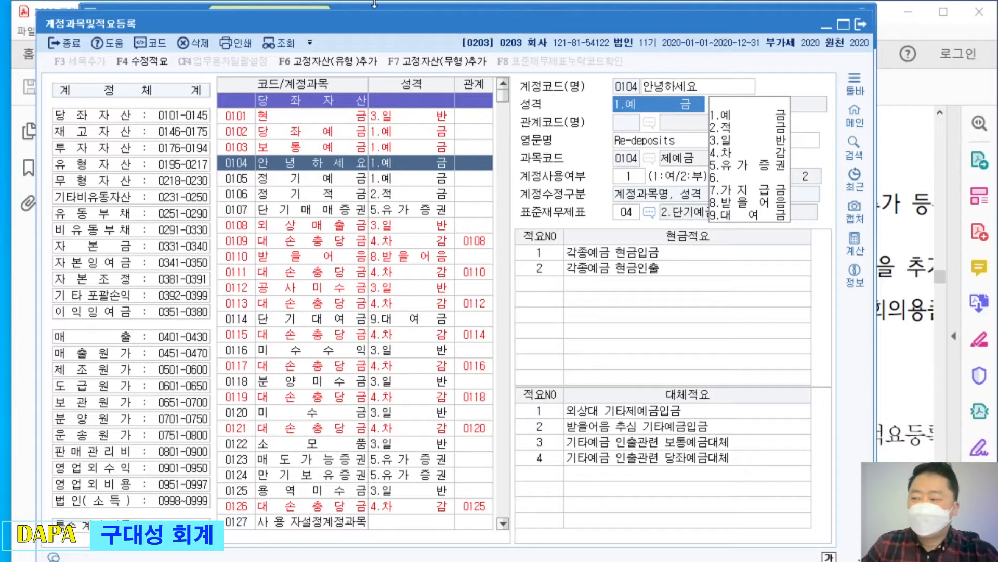
Step: Review the 성격 options of account 0104, keep 1.예금, and continue to its English name
click(278, 166)
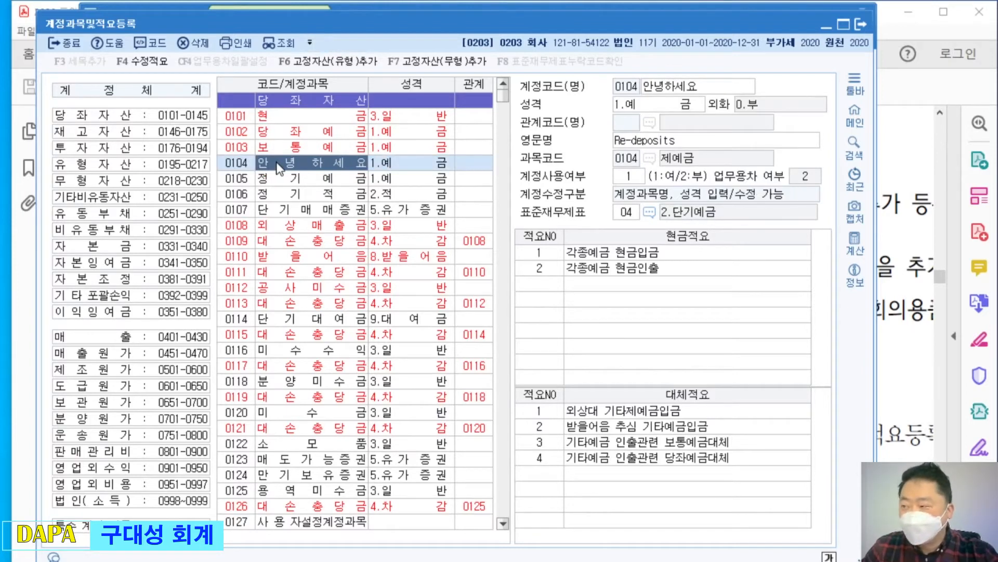
key(Hangul)
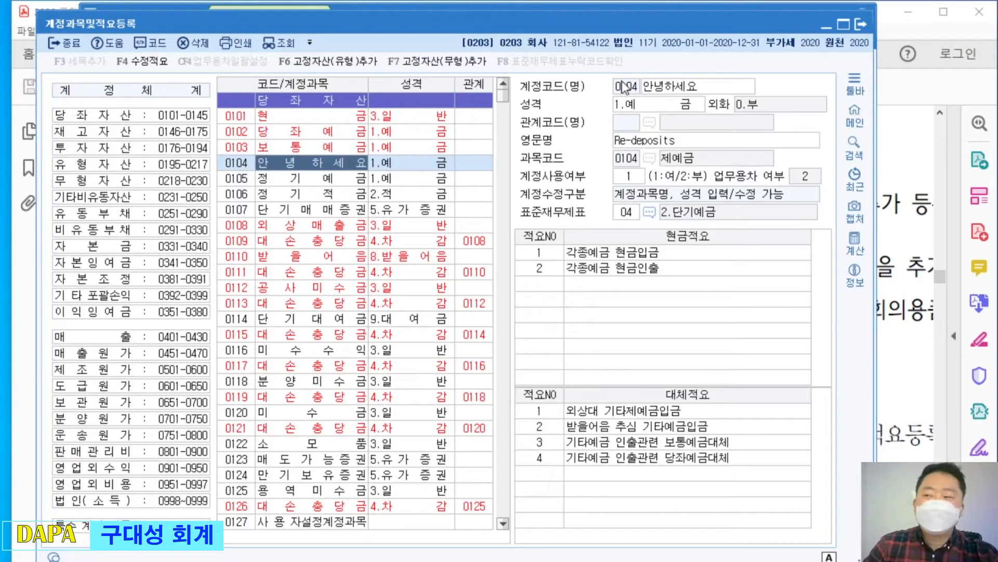
click(664, 88)
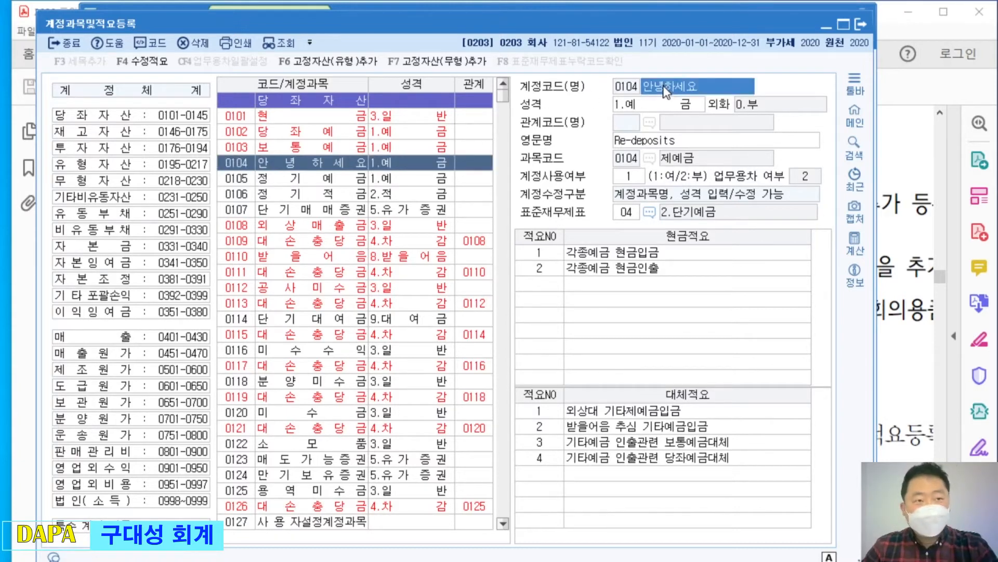
key(Return)
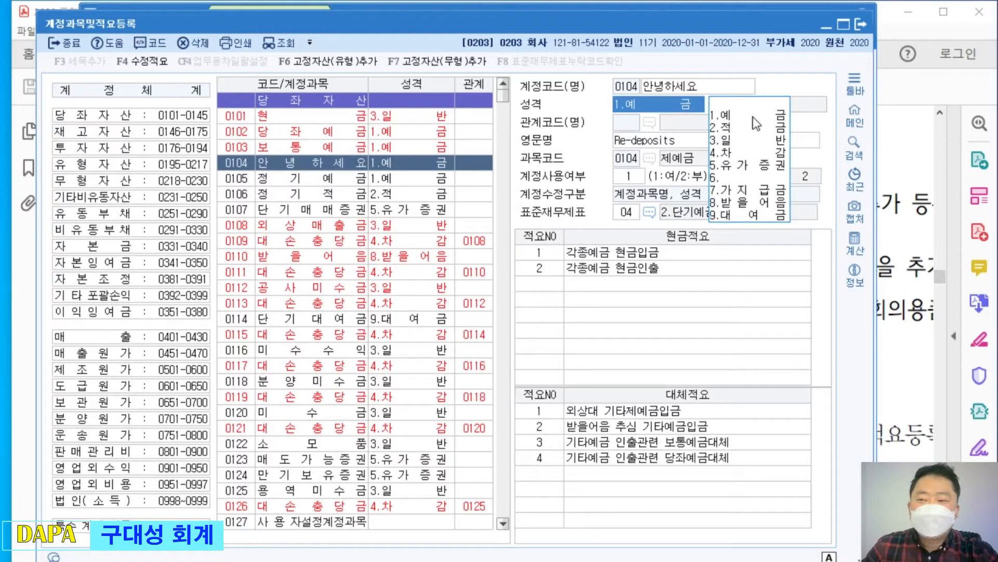
key(Return)
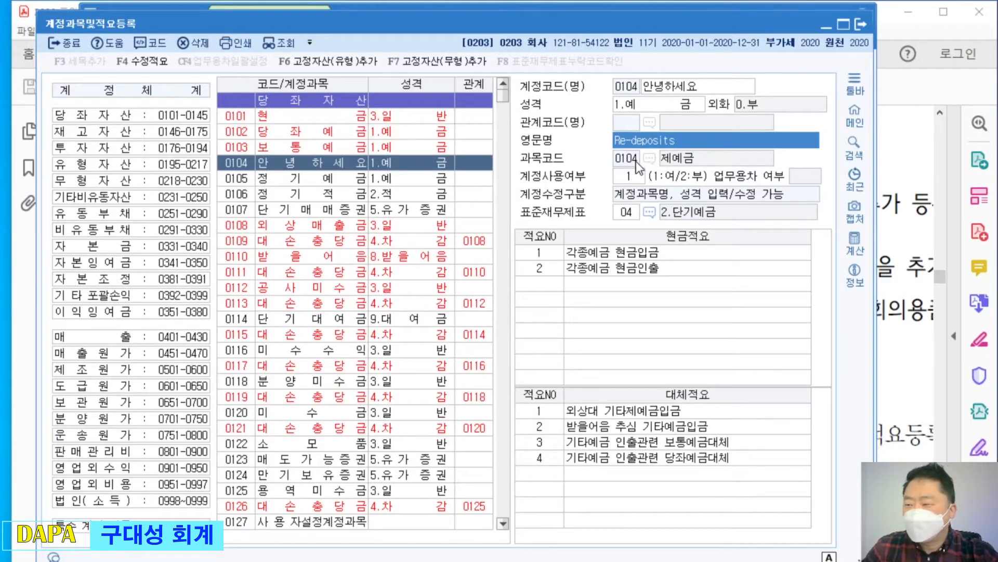
Step: Examine account 0104's fields from 과목코드 to 표준재무제표, then its code, name and 성격 fields
key(ctrl+2)
mouse_move(602, 149)
mouse_down()
mouse_move(673, 204)
mouse_move(832, 222)
mouse_up()
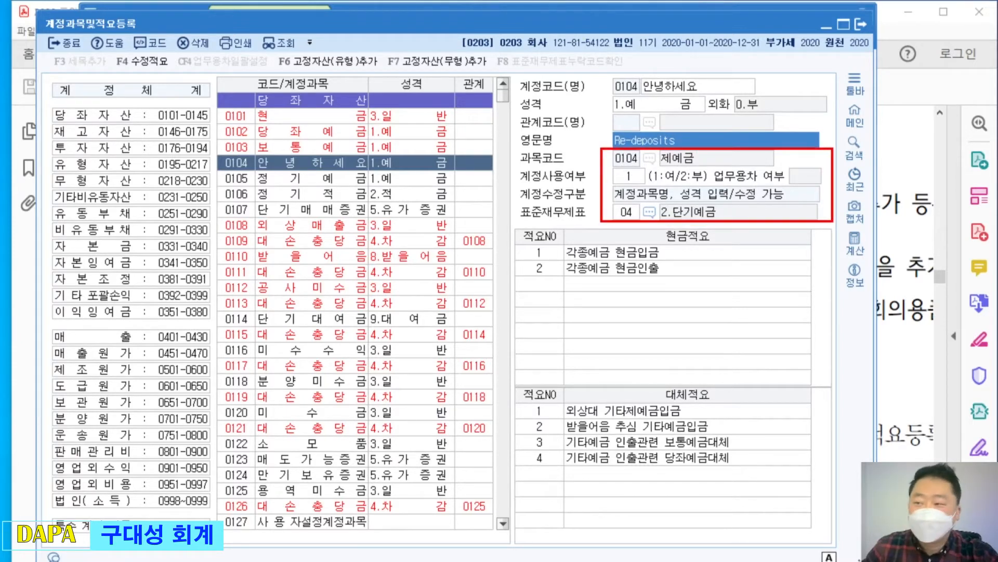
key(e)
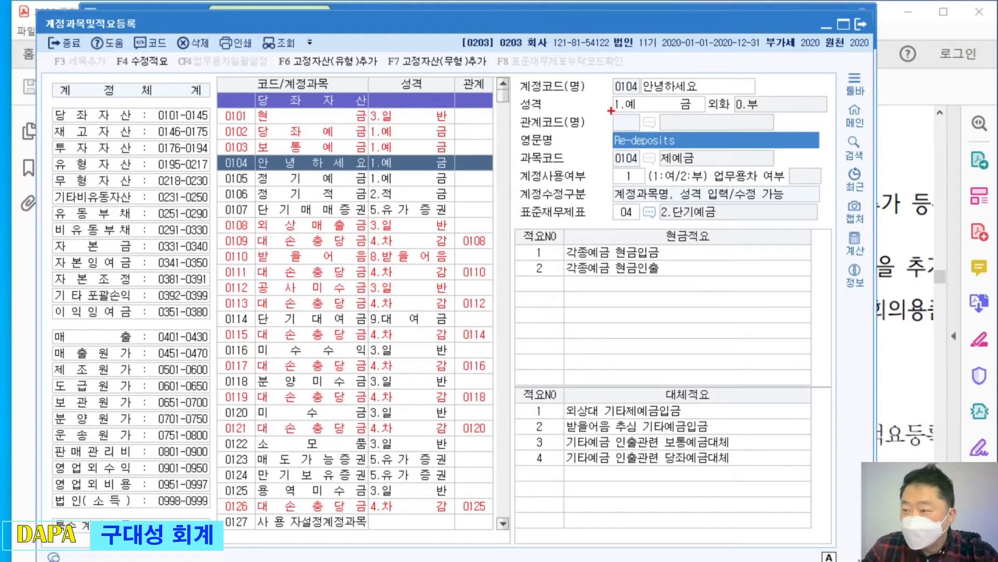
mouse_move(605, 74)
mouse_down()
mouse_move(676, 103)
mouse_move(767, 110)
mouse_up()
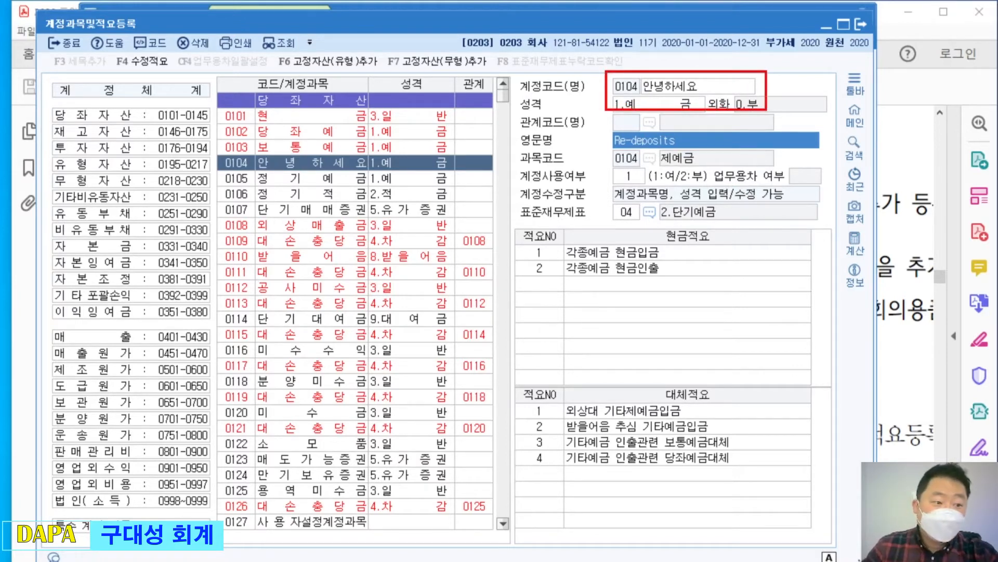
Step: Set the 표준재무제표 item of account 0104 to 03 1.현금 및 현금성자산
key(Escape)
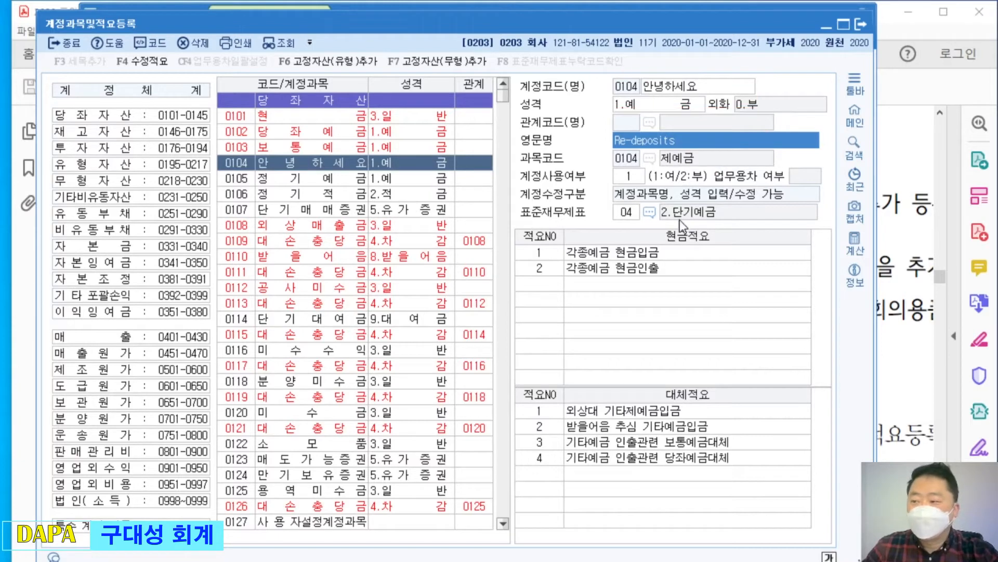
key(ctrl+2)
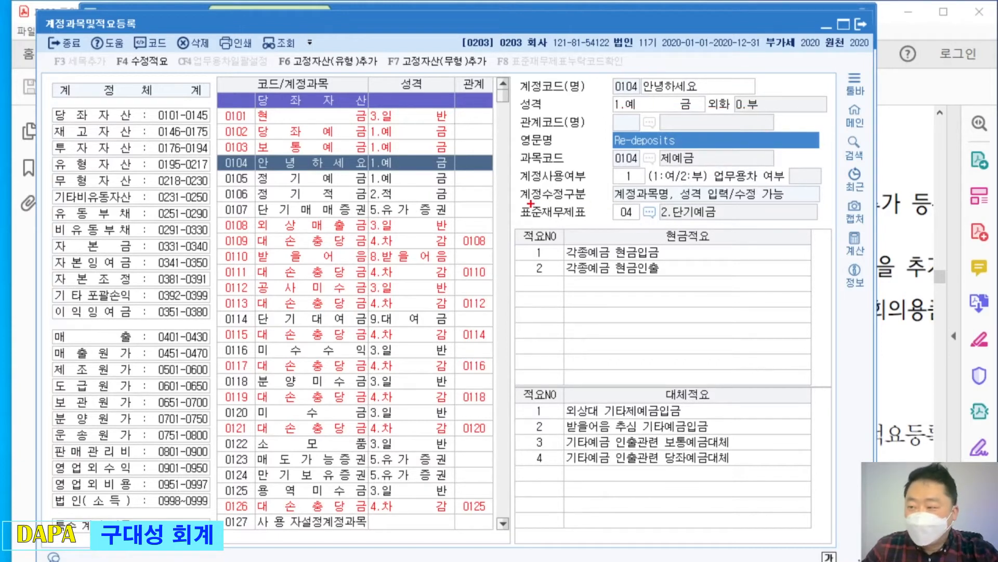
mouse_move(512, 199)
mouse_down()
mouse_move(664, 222)
mouse_move(824, 228)
mouse_up()
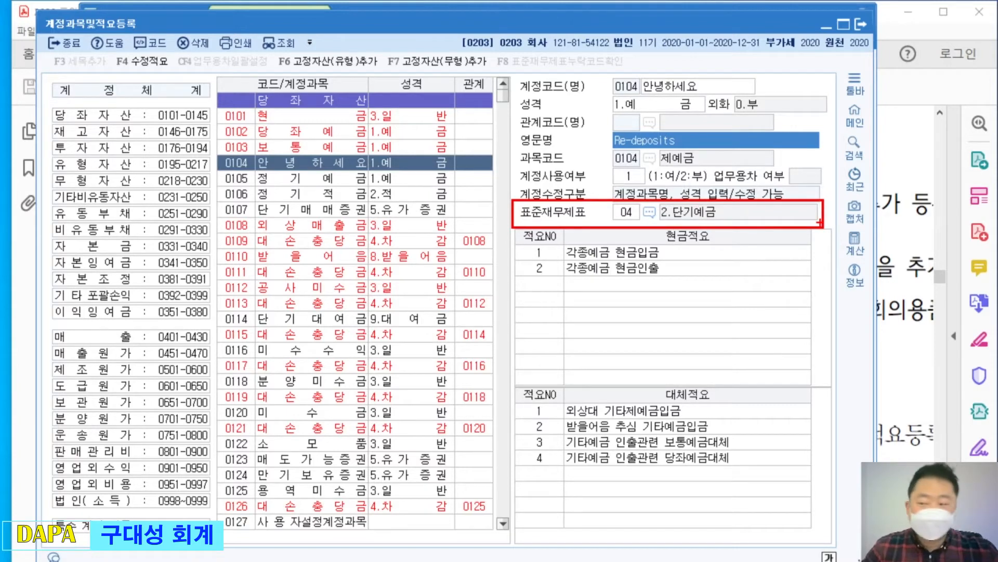
key(Escape)
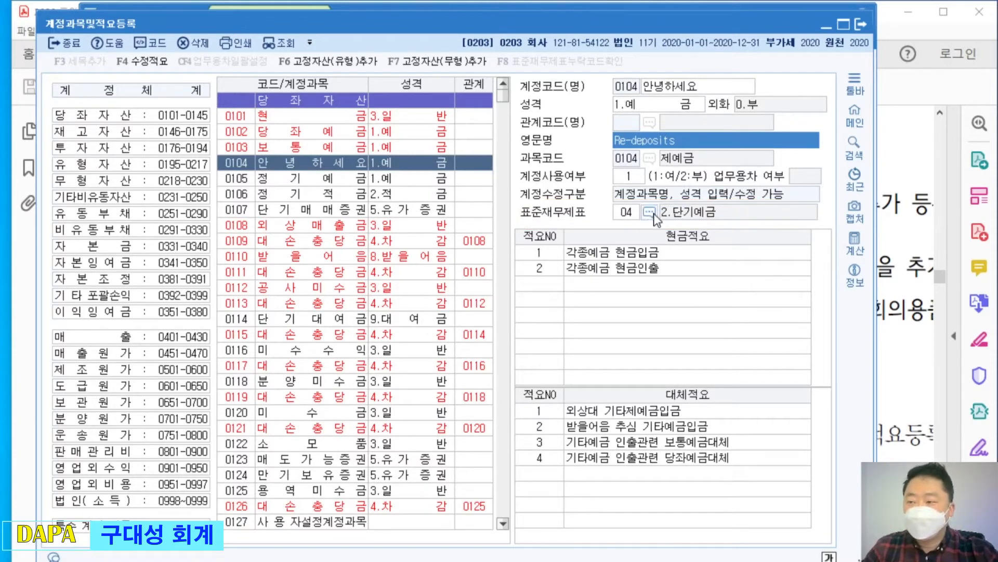
click(651, 212)
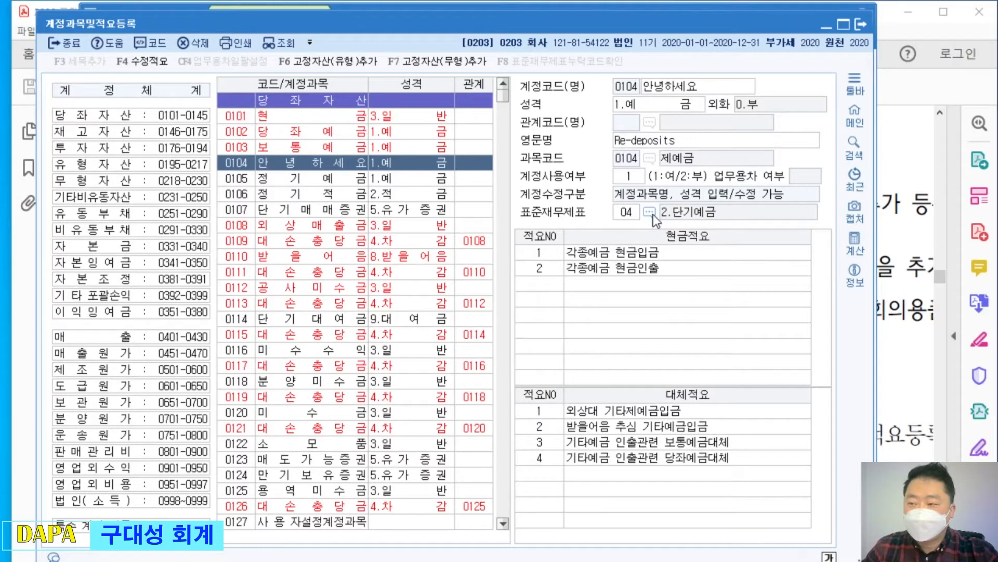
drag(570, 143, 616, 117)
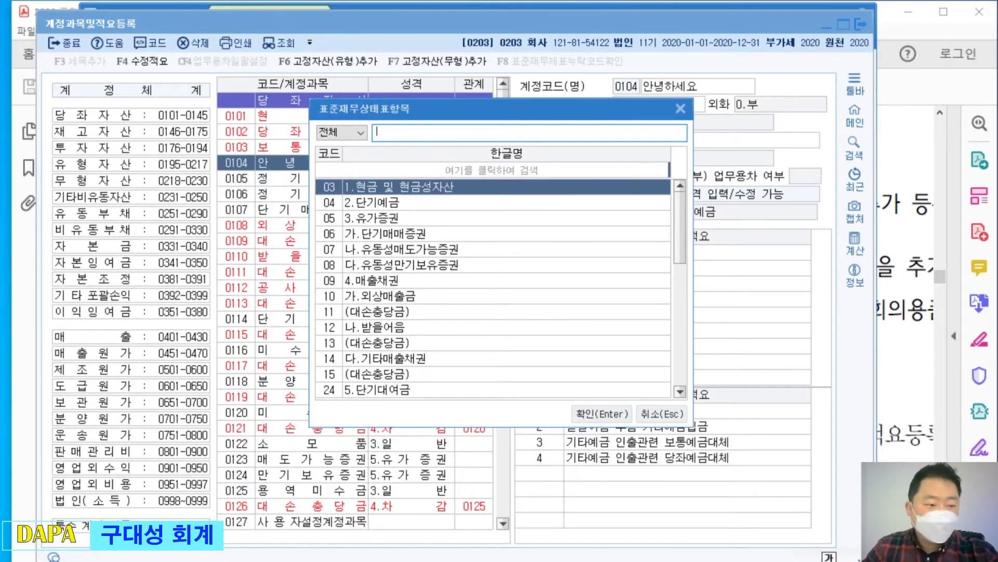
drag(376, 108, 426, 138)
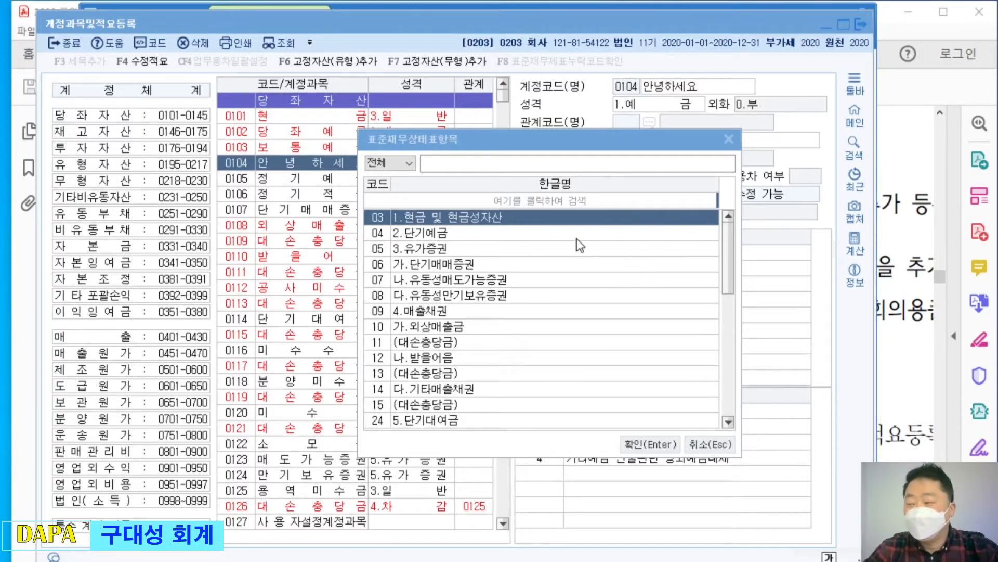
click(650, 444)
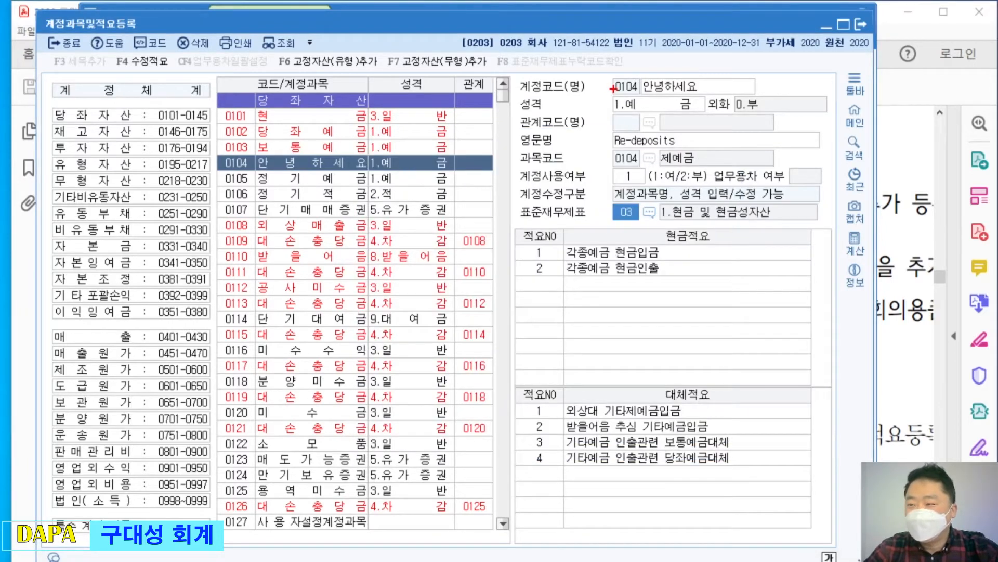
Step: Review account 0104's code, name, 성격 and 표준재무제표 fields, plus its 현금적요 and 대체적요 lists
mouse_move(602, 67)
mouse_down()
mouse_move(702, 115)
mouse_move(829, 116)
mouse_up()
mouse_move(516, 203)
mouse_down()
mouse_move(830, 224)
mouse_move(748, 249)
mouse_up()
drag(734, 184, 784, 244)
key(e)
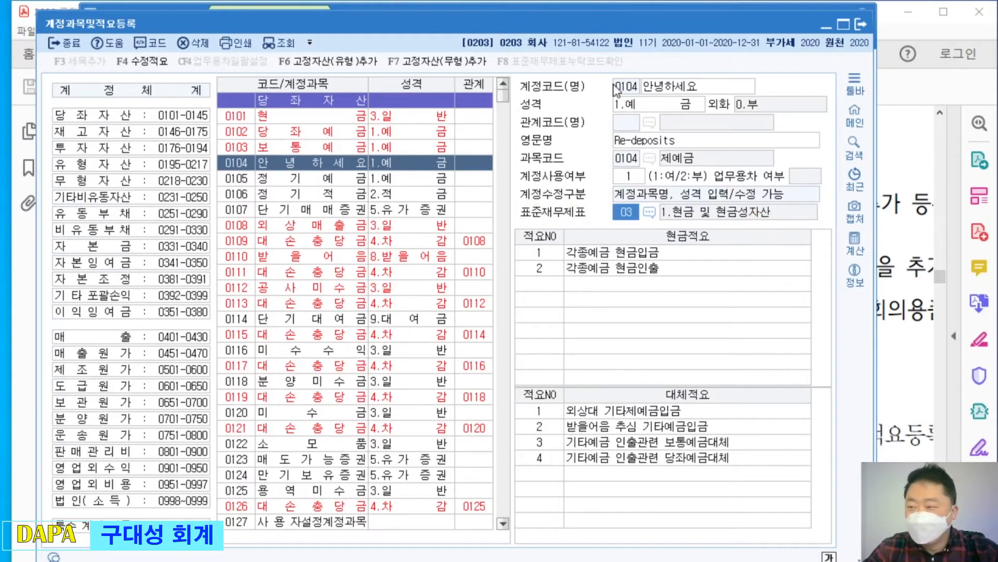
drag(605, 73, 758, 117)
drag(571, 224, 722, 316)
drag(562, 386, 735, 475)
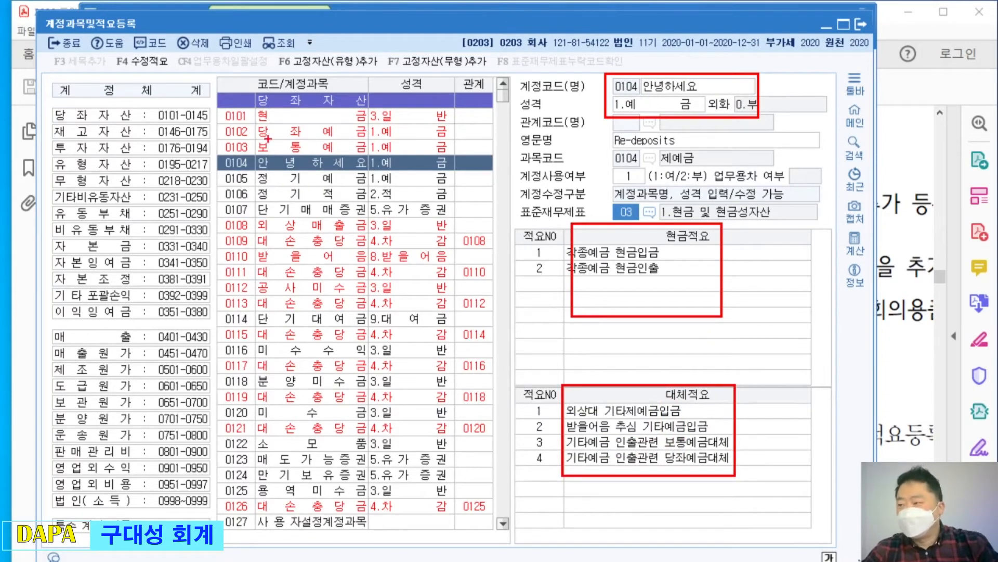
Step: Locate code 0104 in the account list and the 판매관리비 group, and check the account's name and 성격 fields
drag(210, 149, 260, 177)
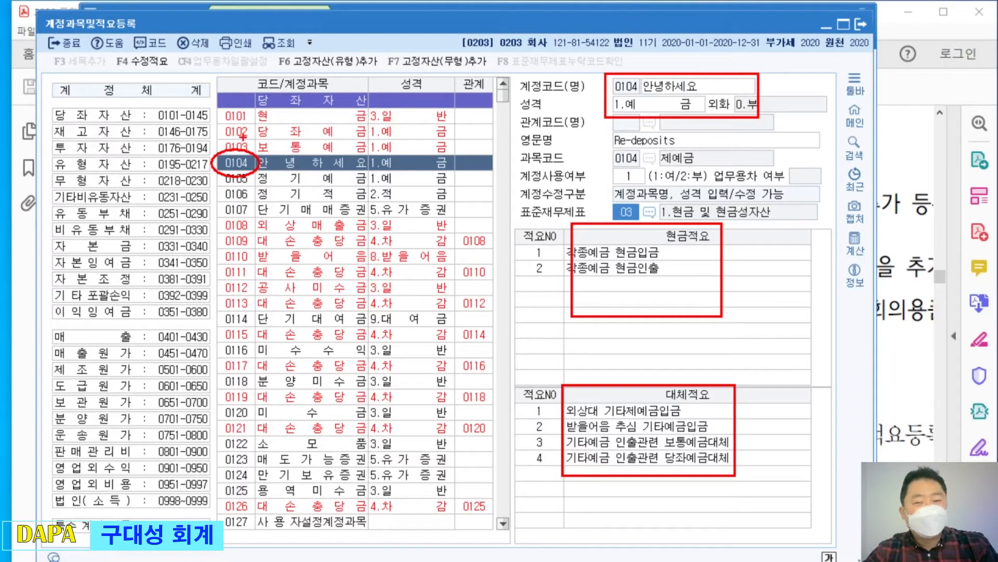
mouse_move(210, 137)
mouse_down()
mouse_move(218, 150)
mouse_move(228, 135)
mouse_up()
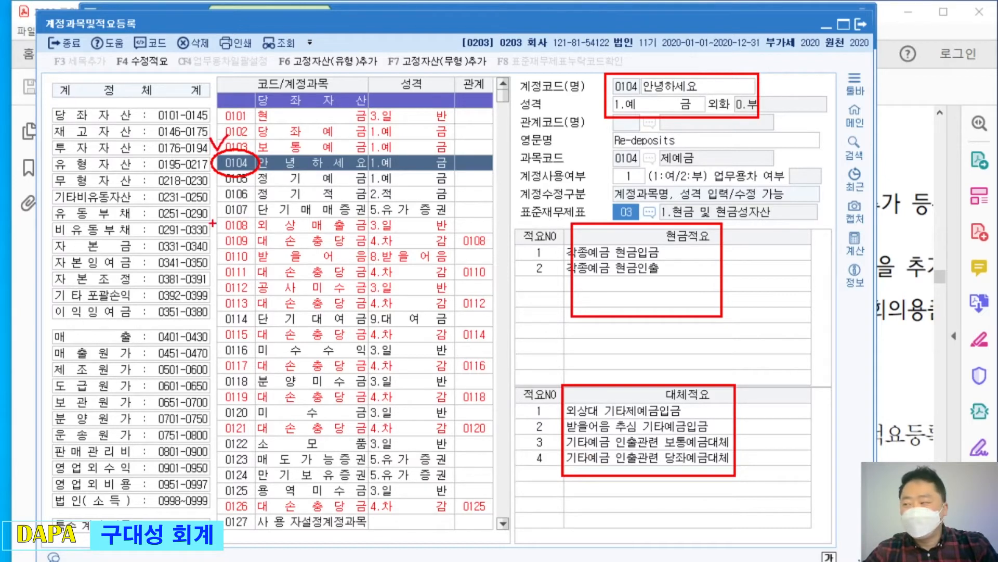
drag(50, 441, 139, 459)
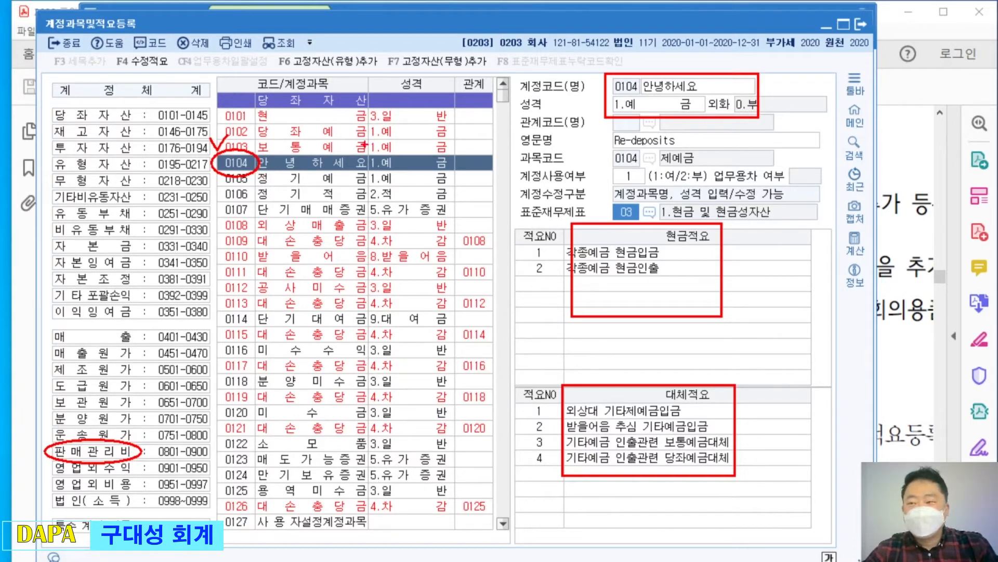
drag(703, 80, 749, 39)
drag(698, 105, 732, 137)
drag(681, 223, 718, 246)
key(ctrl+z)
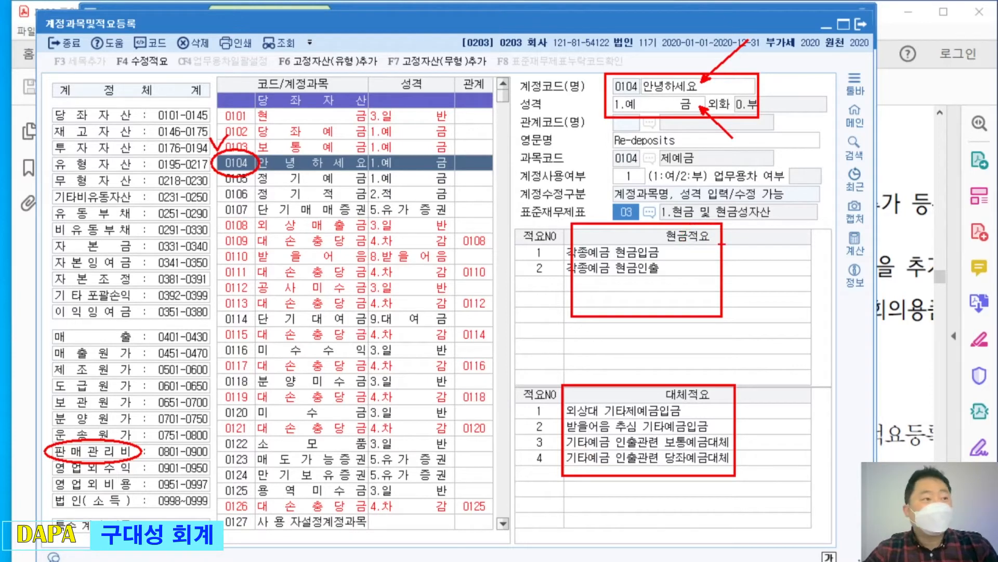
Step: Examine where new summaries go in account 0104: number 3 in 현금적요 and number 5 in 대체적요
mouse_move(707, 257)
mouse_down()
mouse_move(737, 239)
mouse_move(753, 249)
mouse_move(764, 233)
mouse_move(764, 255)
mouse_up()
mouse_move(773, 230)
mouse_down()
mouse_move(774, 245)
mouse_move(794, 247)
mouse_up()
mouse_move(785, 229)
mouse_down()
mouse_move(795, 227)
mouse_move(786, 243)
mouse_up()
mouse_move(790, 235)
mouse_down()
mouse_move(804, 247)
mouse_move(812, 229)
mouse_up()
drag(803, 245, 800, 247)
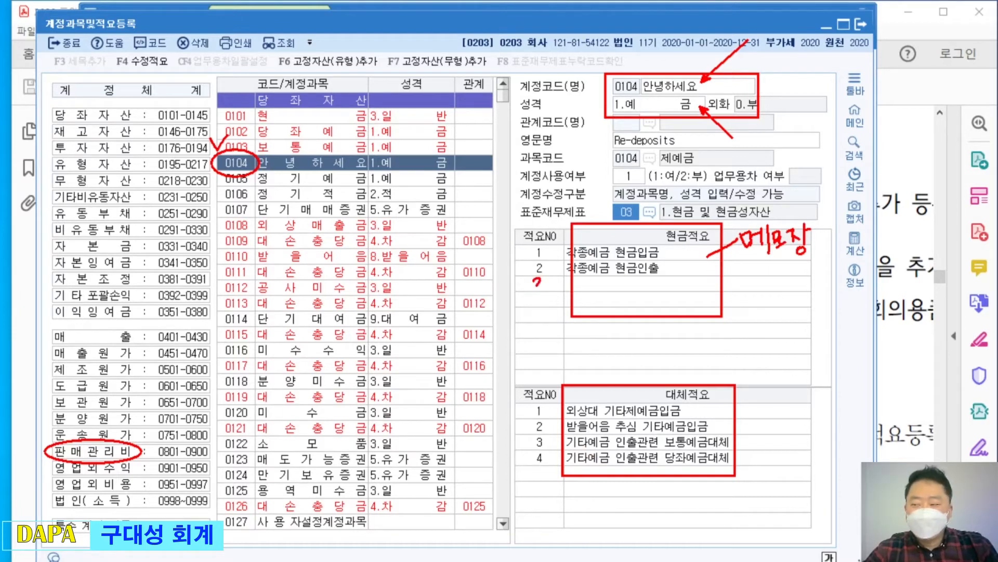
drag(586, 286, 617, 284)
drag(630, 284, 628, 289)
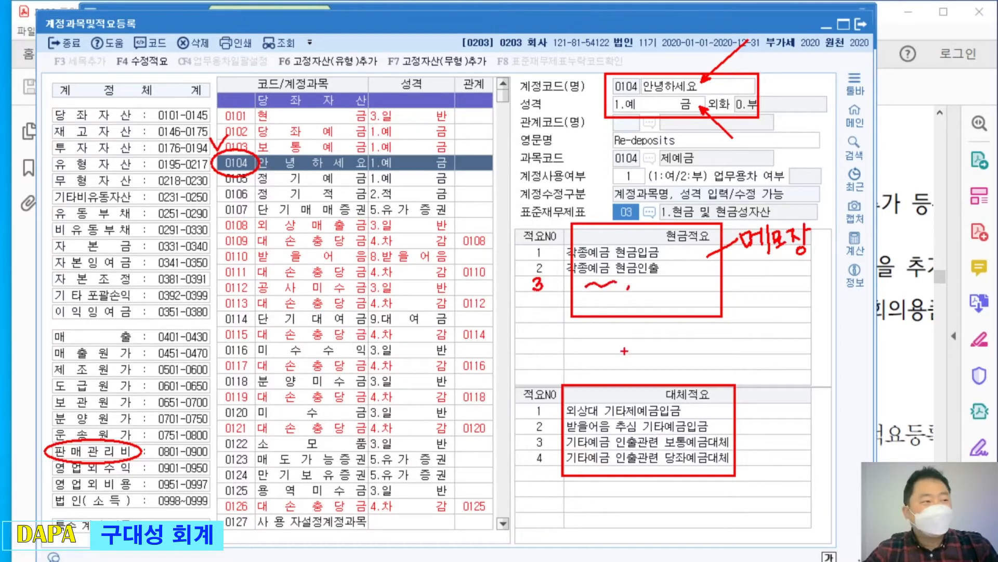
mouse_move(539, 466)
mouse_down()
mouse_move(542, 481)
mouse_move(549, 467)
mouse_up()
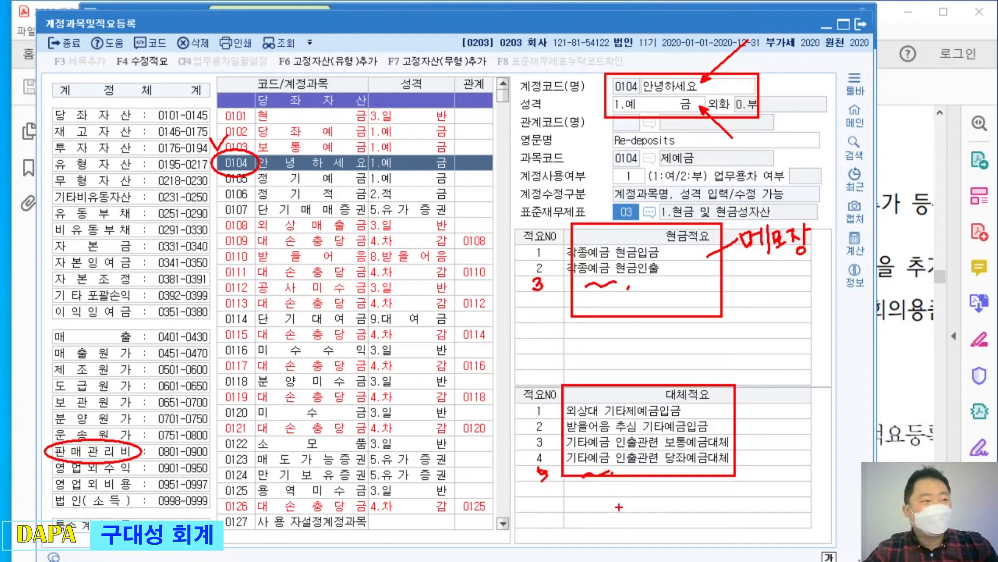
mouse_move(750, 307)
mouse_down()
mouse_move(746, 324)
mouse_move(763, 309)
mouse_move(773, 330)
mouse_up()
drag(774, 313, 781, 311)
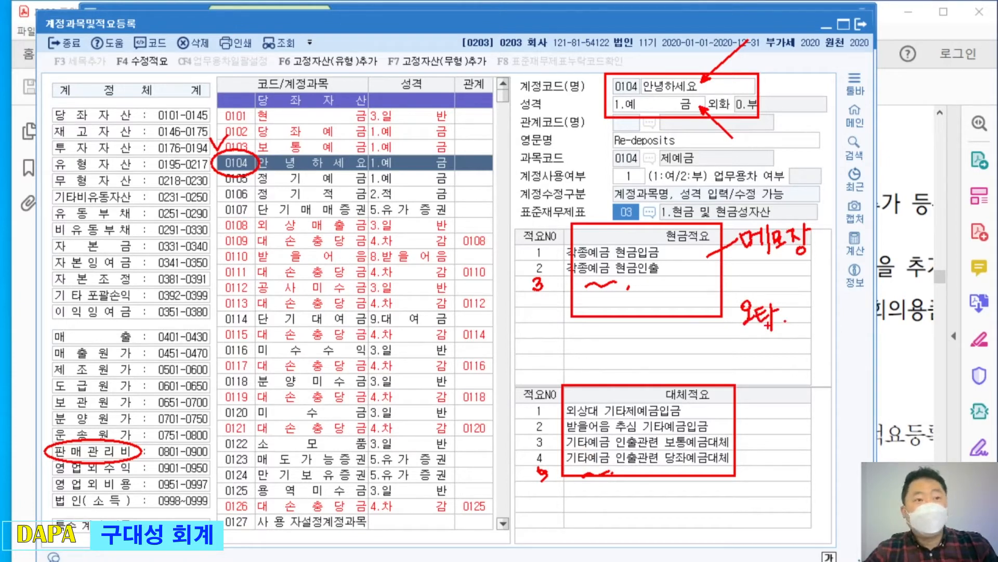
drag(739, 292, 741, 303)
drag(781, 318, 787, 334)
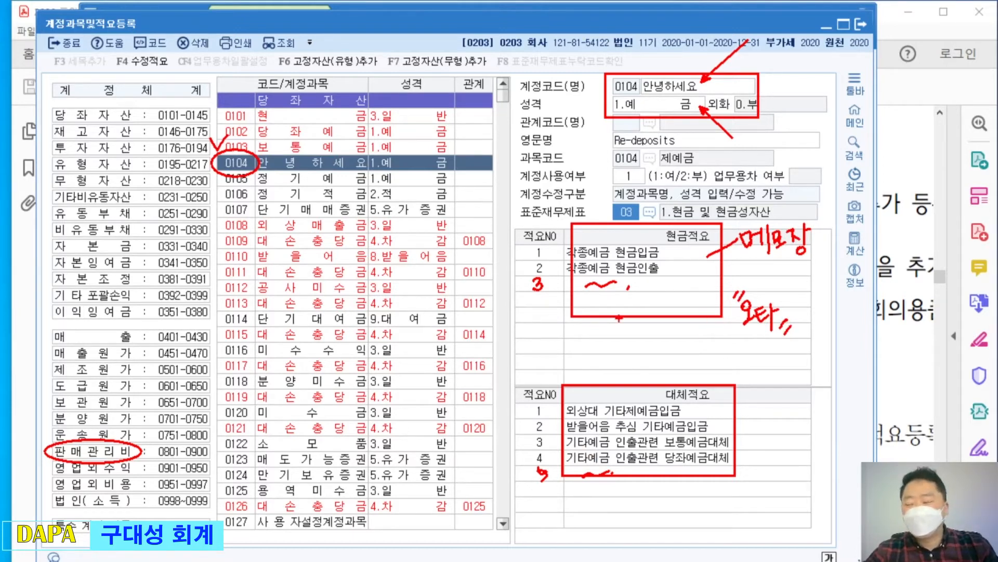
Step: Examine summary number 2 in account 0104's 현금적요 list and the empty row below it for number 5
mouse_move(547, 276)
mouse_down()
mouse_move(527, 271)
mouse_move(550, 261)
mouse_up()
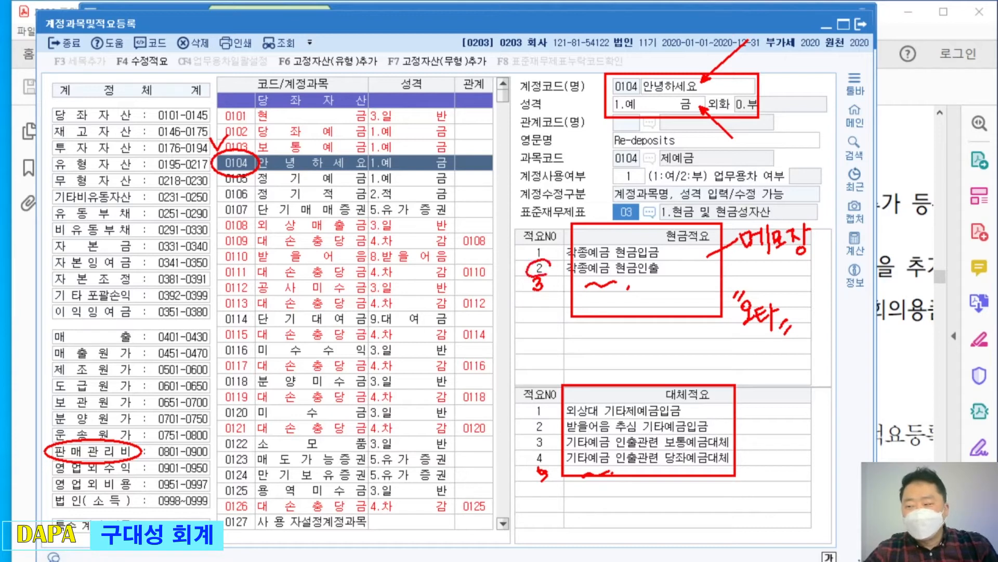
mouse_move(507, 265)
mouse_down()
mouse_move(516, 275)
mouse_move(569, 263)
mouse_up()
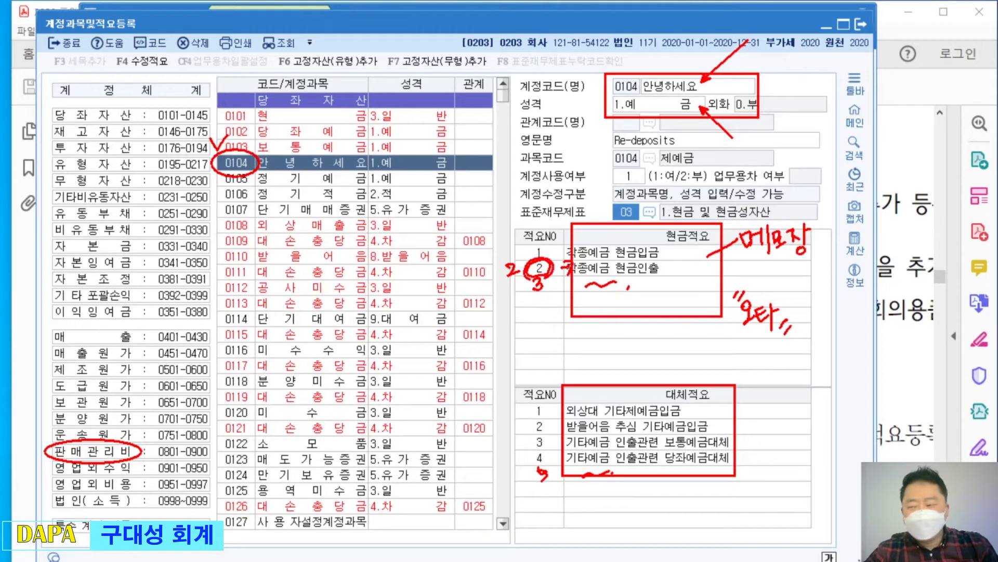
key(e)
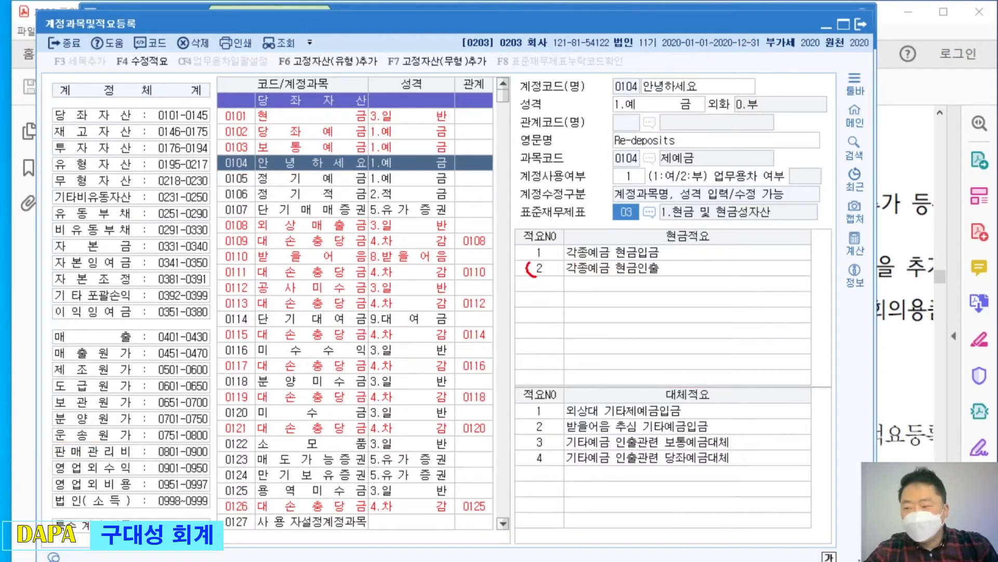
drag(505, 266, 523, 279)
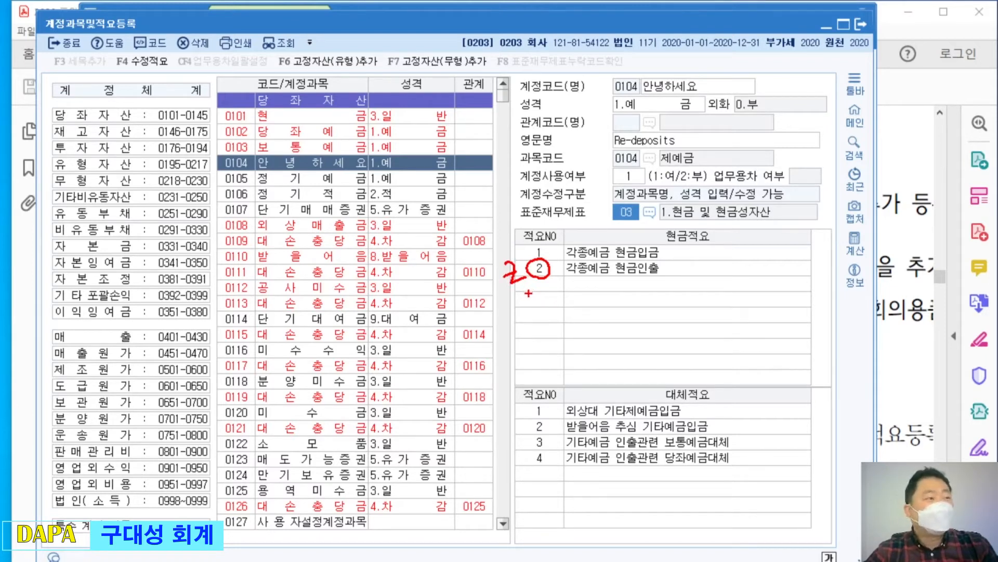
key(e)
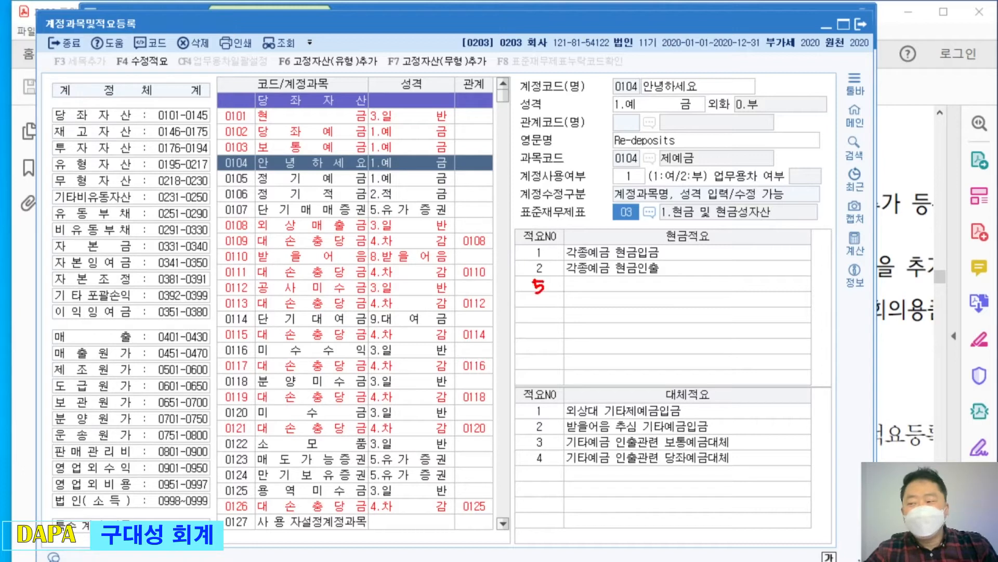
drag(584, 285, 624, 281)
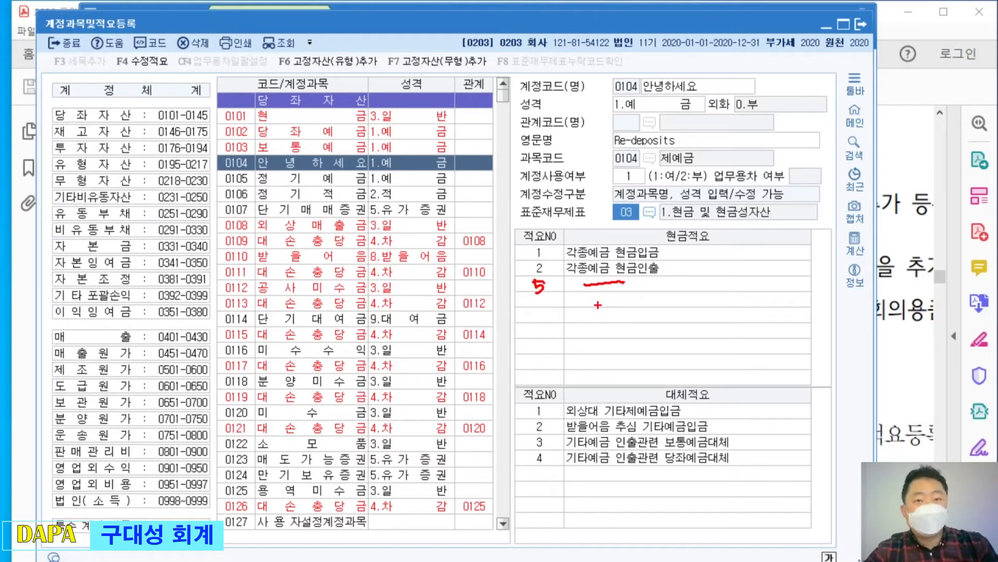
Step: Compare the 현금적요 and 대체적요 lists of account 0104 and the summary numbers used in each
mouse_move(679, 222)
mouse_down()
mouse_move(659, 239)
mouse_move(690, 255)
mouse_up()
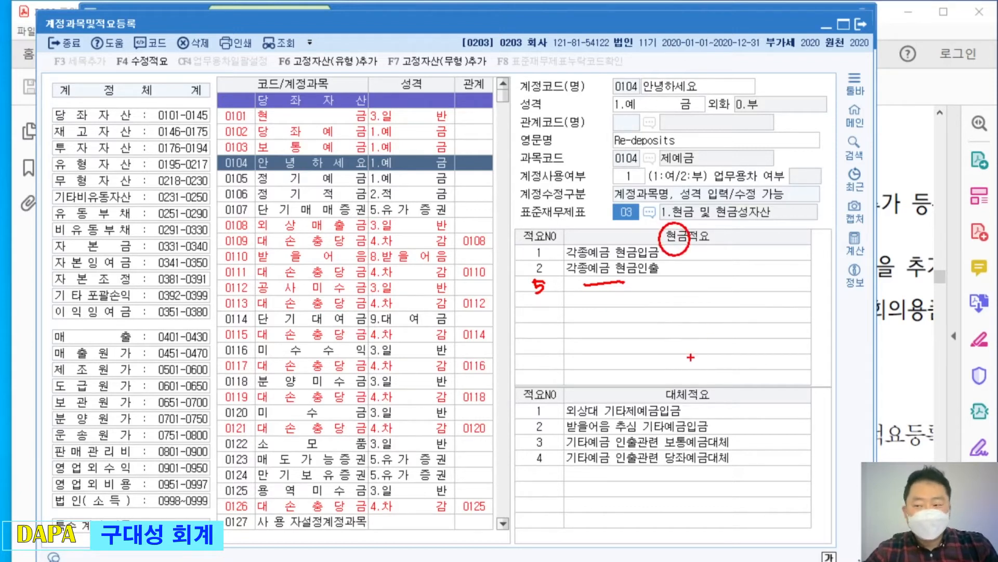
drag(653, 374, 688, 375)
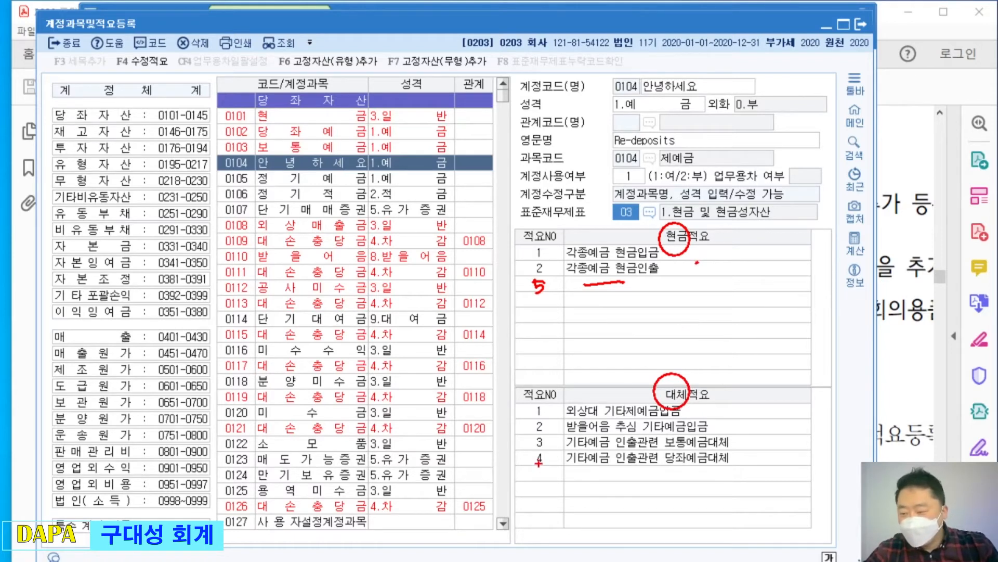
mouse_move(531, 448)
mouse_down()
mouse_move(543, 468)
mouse_move(553, 456)
mouse_move(553, 467)
mouse_move(513, 387)
mouse_move(551, 302)
mouse_move(529, 311)
mouse_up()
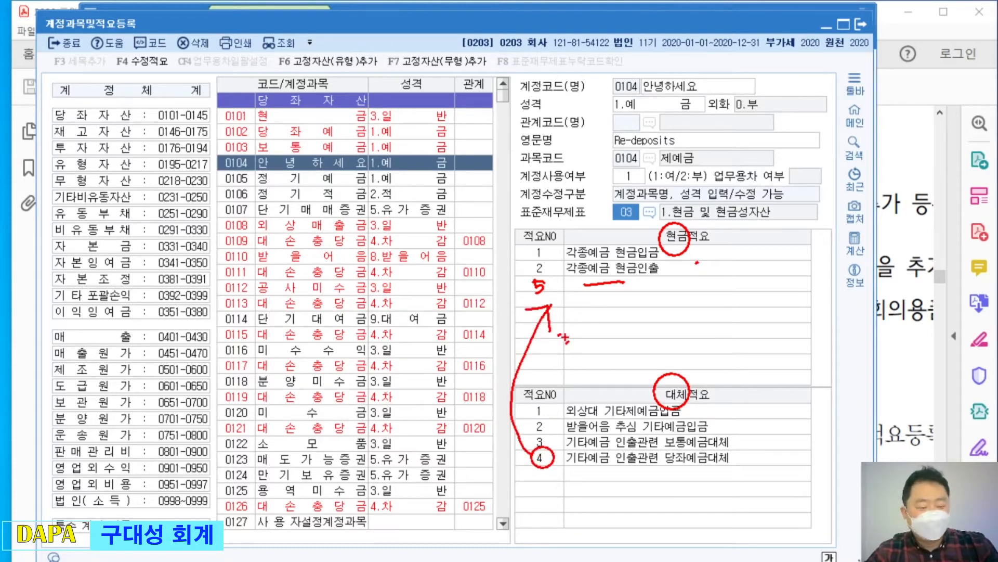
key(Escape)
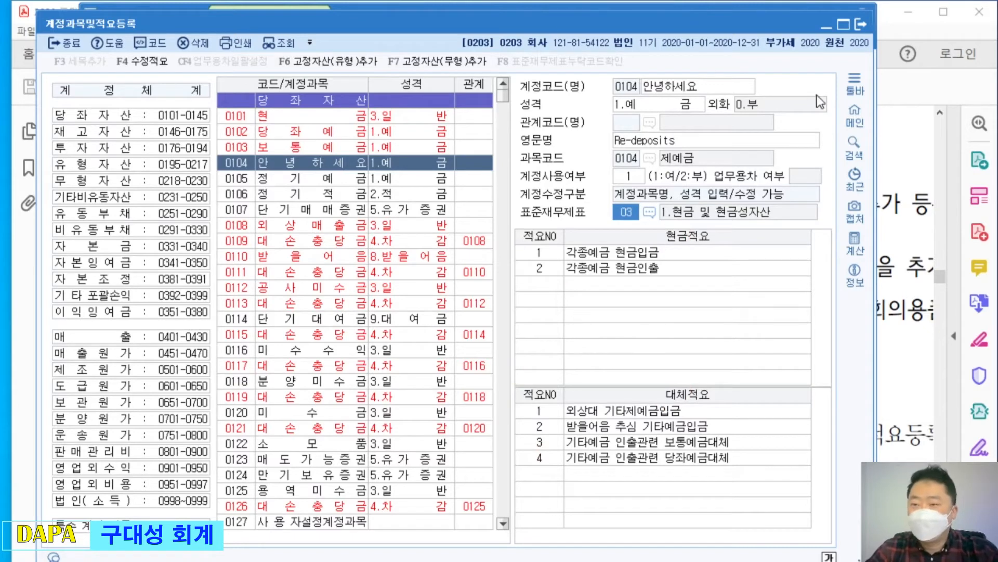
Step: Switch to the textbook PDF in Adobe Acrobat Reader and read the page 314 exercise at 150% zoom, especially the 영업외비용 task
click(915, 93)
drag(692, 286, 490, 250)
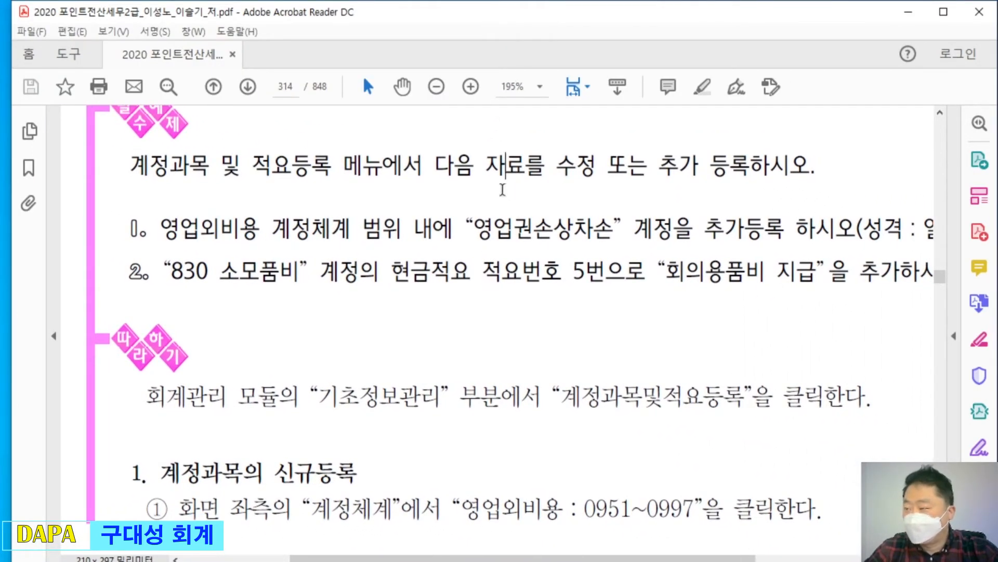
key(ctrl+minus)
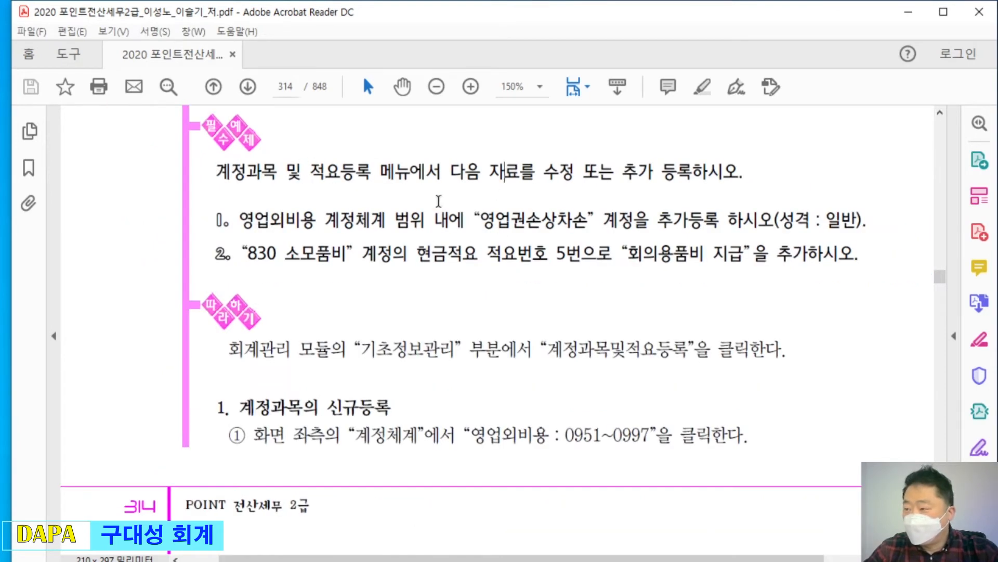
key(ctrl+2)
mouse_move(546, 148)
mouse_down()
mouse_move(550, 178)
mouse_move(587, 171)
mouse_up()
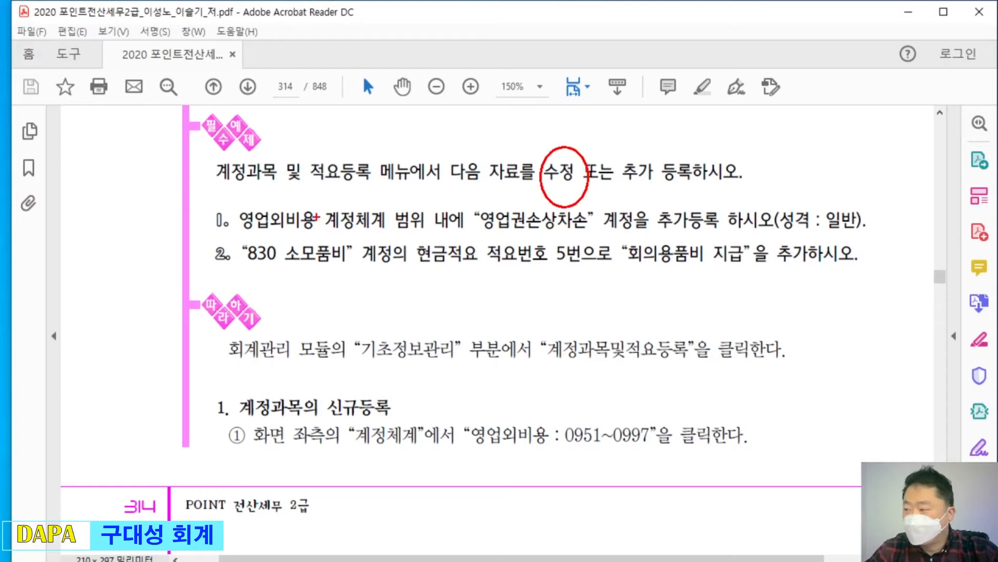
drag(217, 192, 221, 193)
mouse_move(303, 239)
mouse_down()
mouse_move(319, 249)
mouse_move(315, 238)
mouse_up()
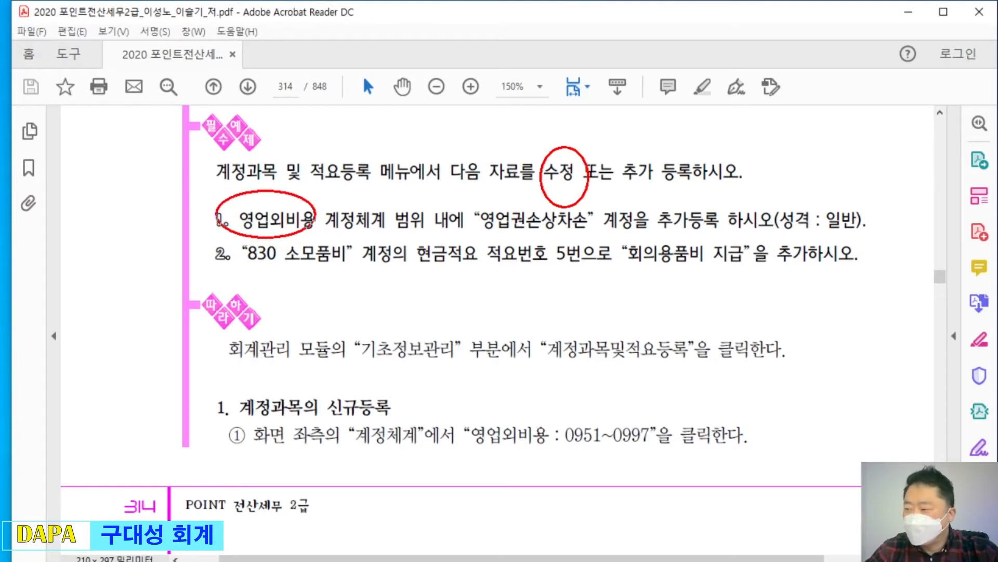
drag(305, 235, 444, 234)
key(Escape)
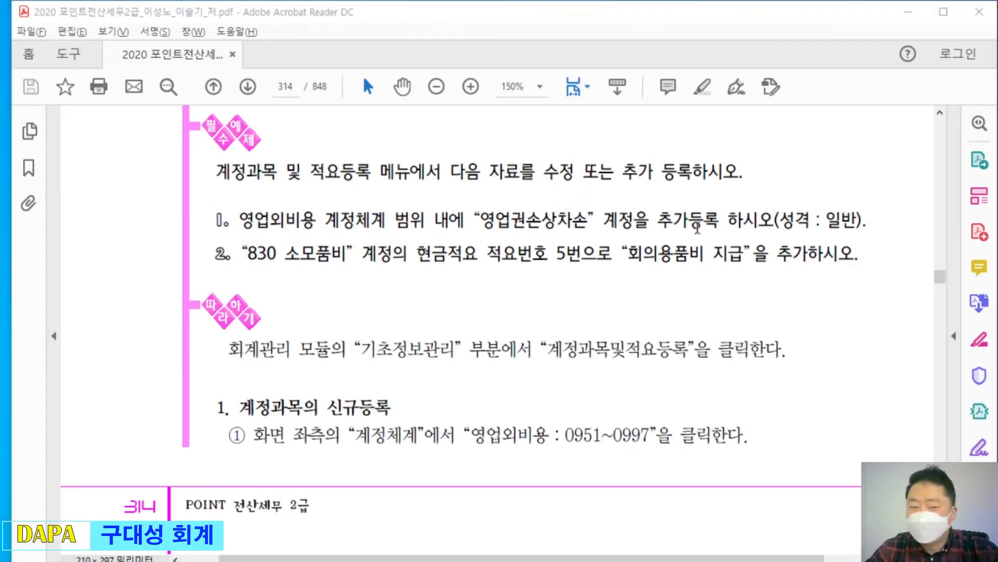
Step: Return to KcLep's 계정과목및적요등록 window
key(alt+Tab)
key(alt+Tab)
key(alt+Tab)
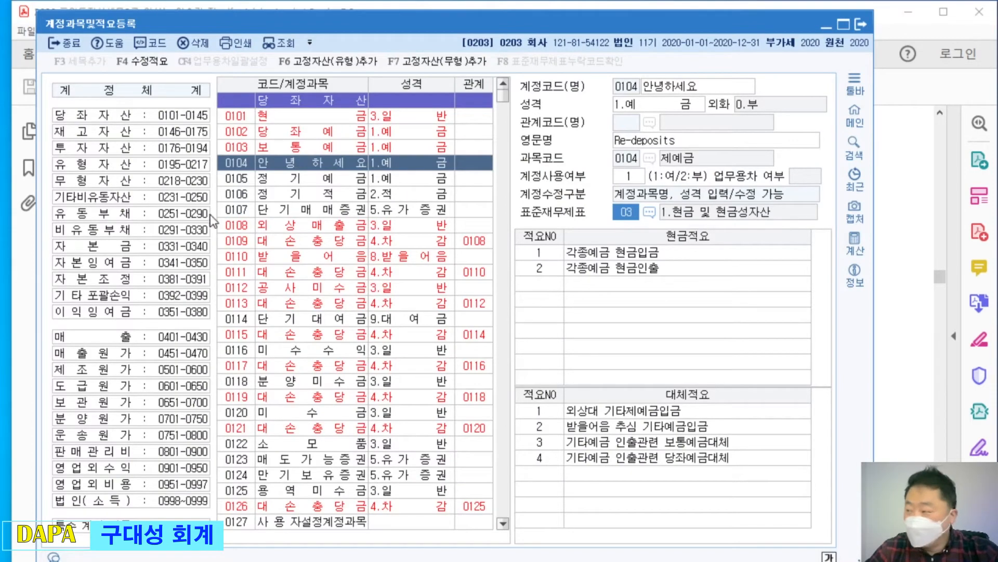
Step: Go to the 영업외비용 account range, check the textbook's task 1, and select the 사용자설정계정과목 account 0966
click(146, 486)
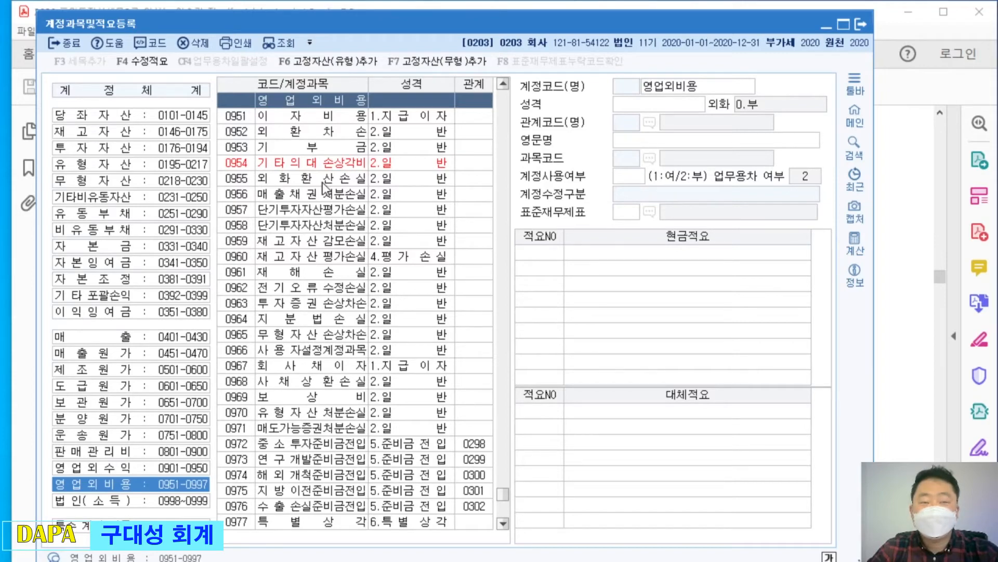
drag(431, 23, 493, 254)
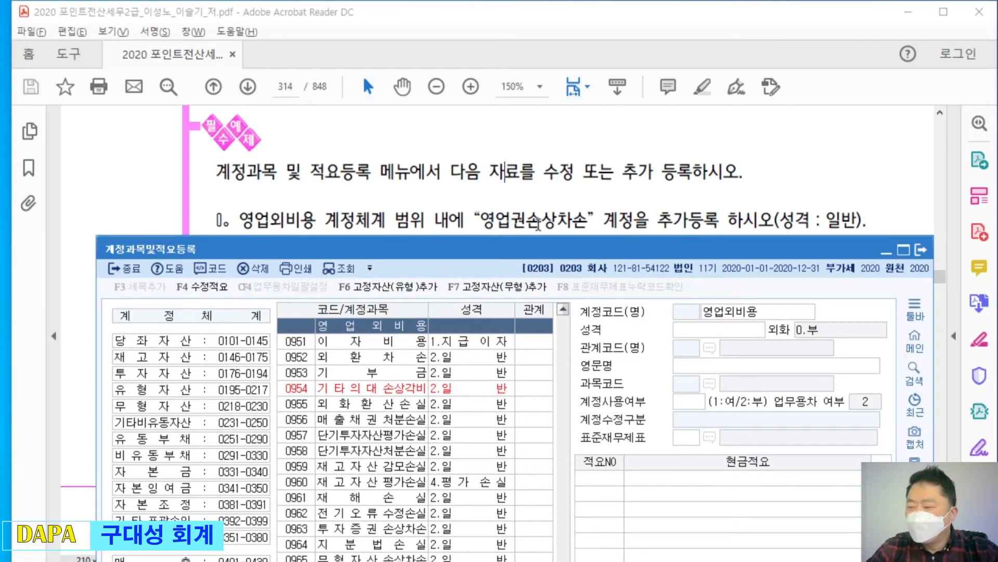
drag(631, 252, 630, 18)
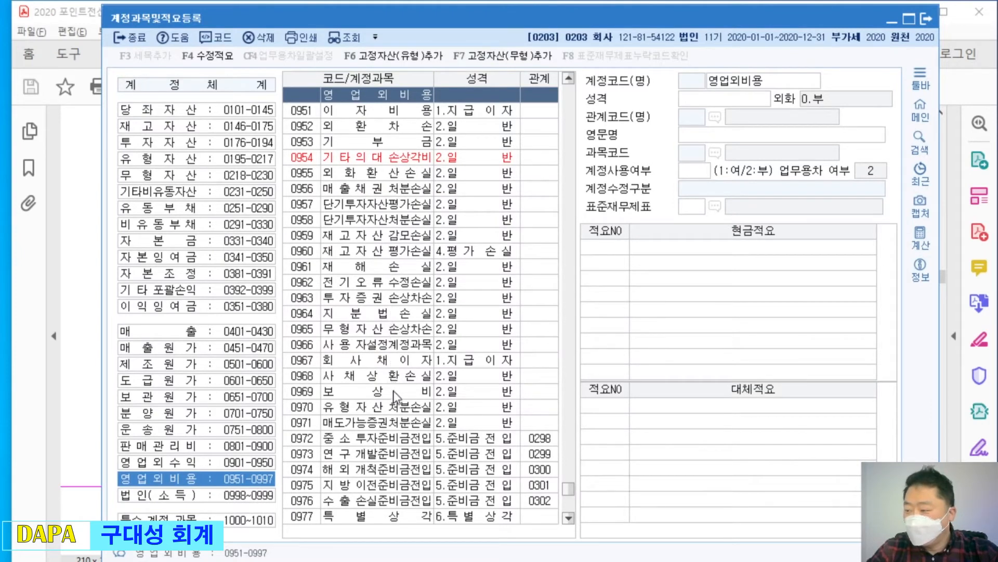
click(389, 349)
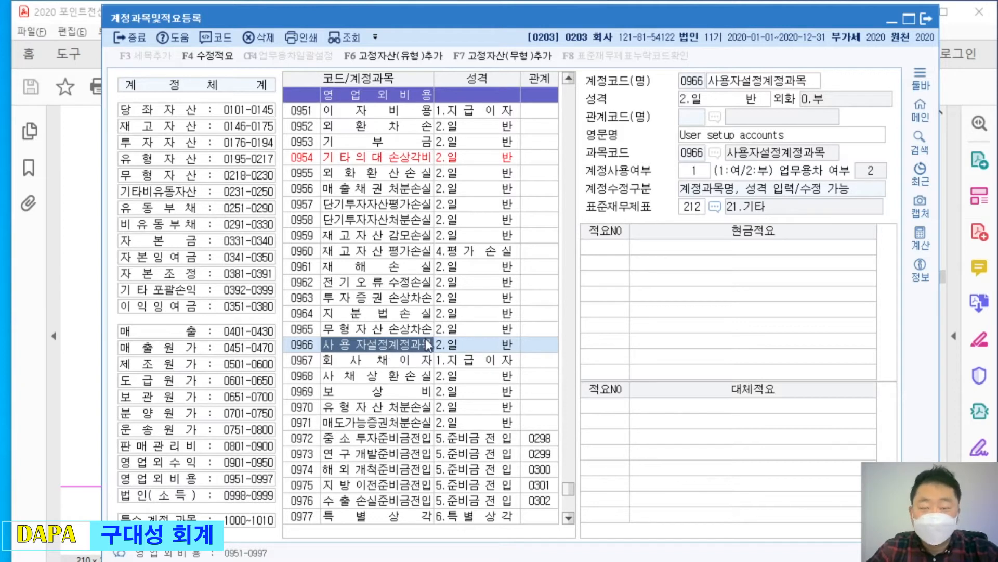
scroll(419, 349, down, 2)
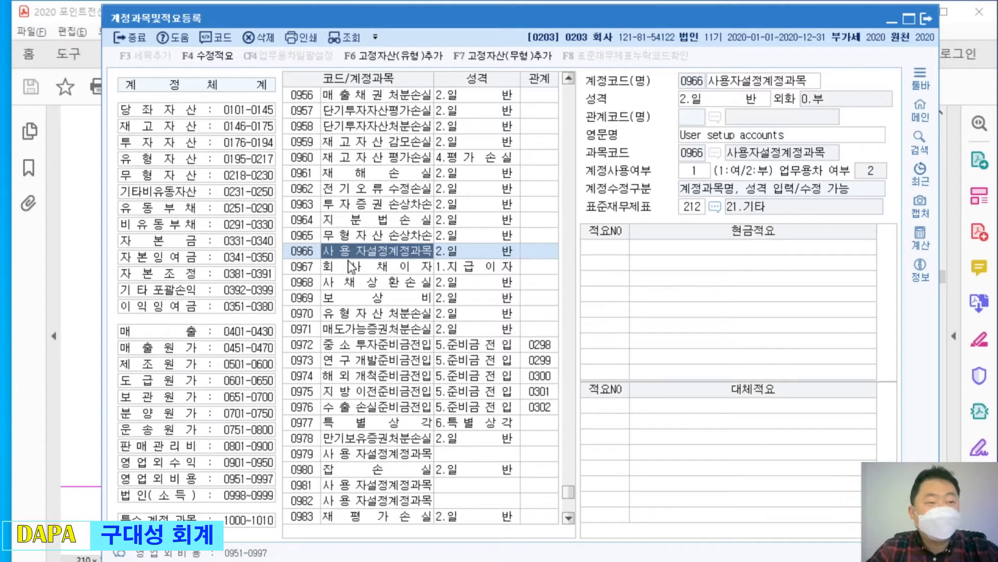
scroll(390, 239, up, 2)
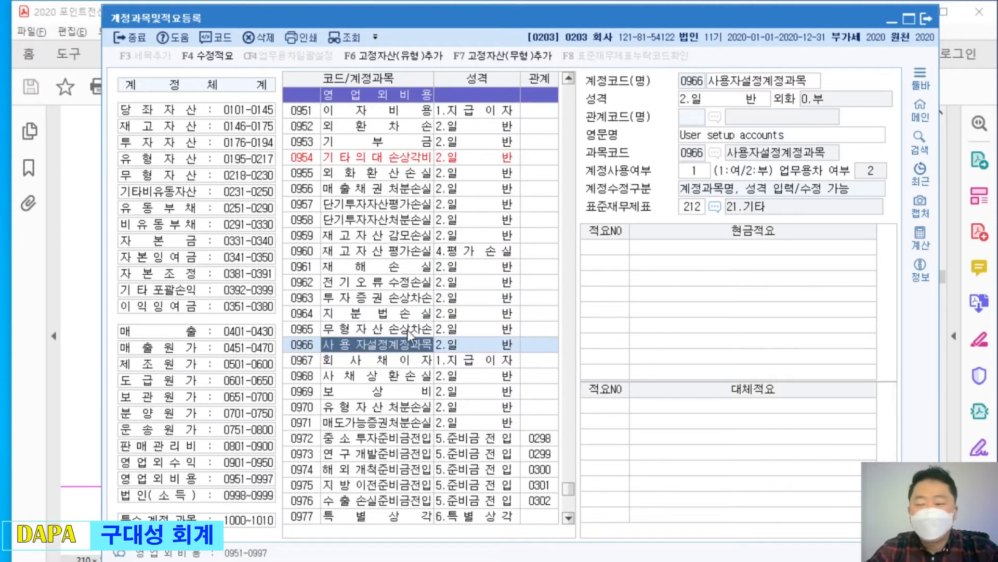
Step: Rename account 0966 as 영업권손상차손 and accept 2.일반 as its 성격
click(786, 82)
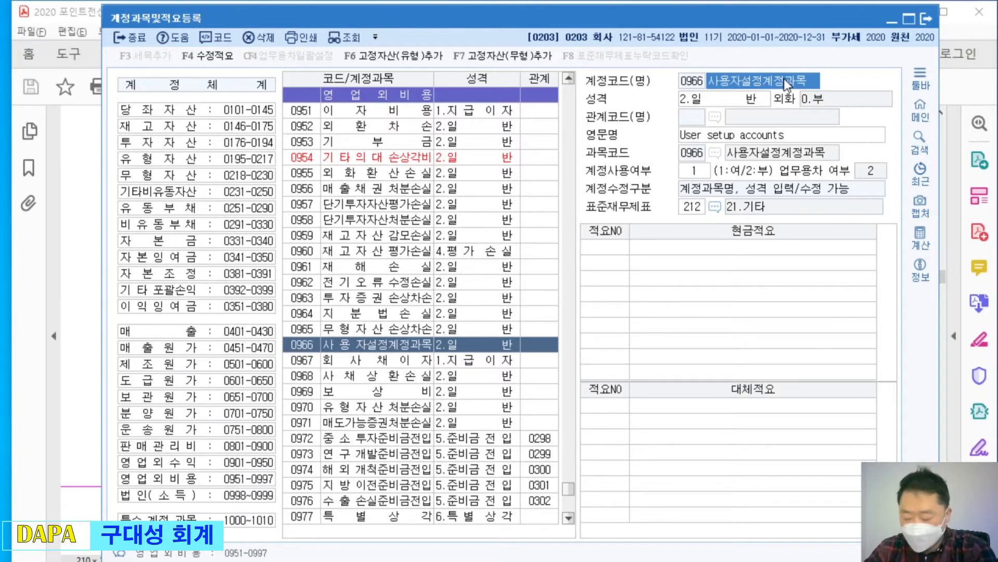
text(여업궈)
key(BackSpace)
key(BackSpace)
key(BackSpace)
text(영ㅇ업권)
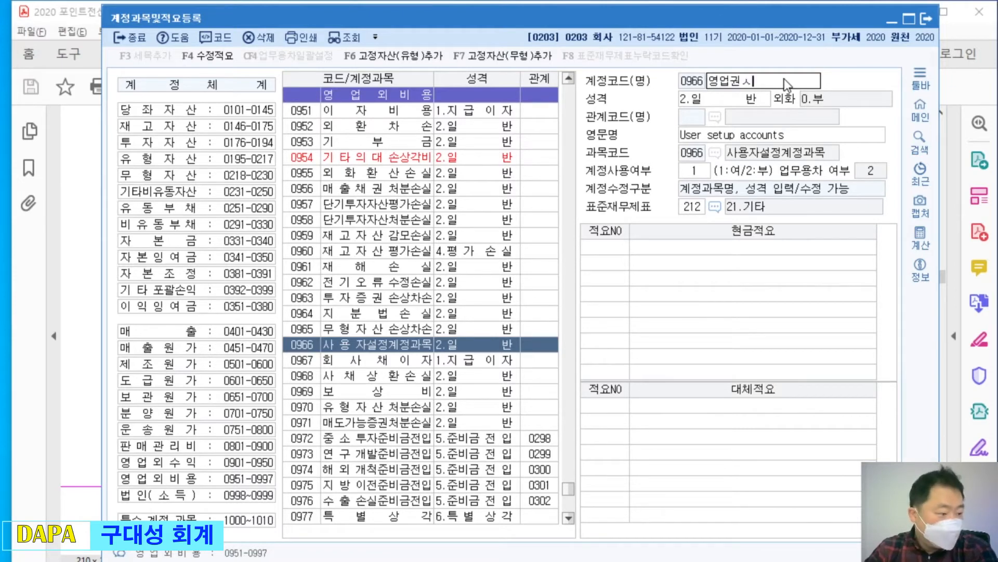
text(손ㅅ)
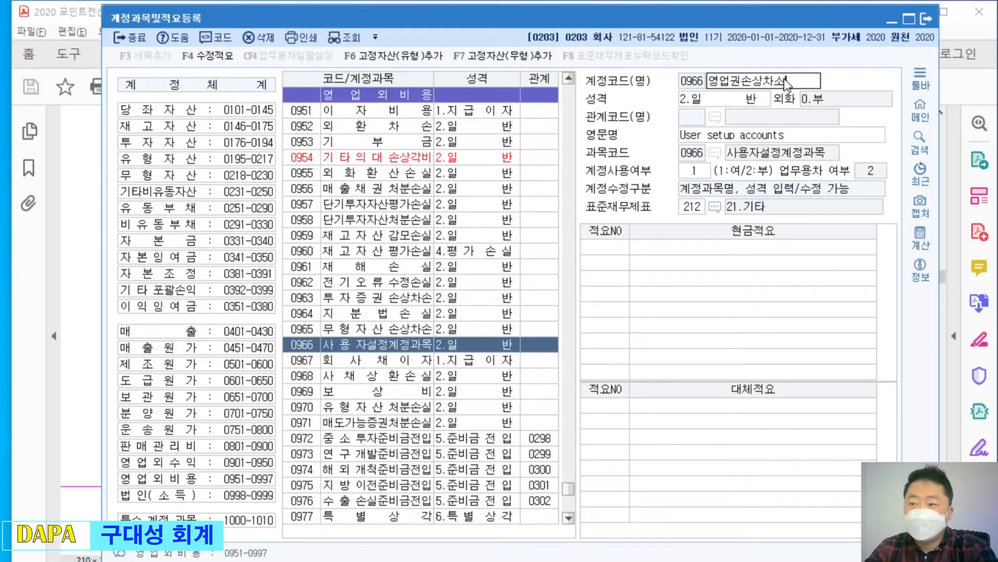
key(Return)
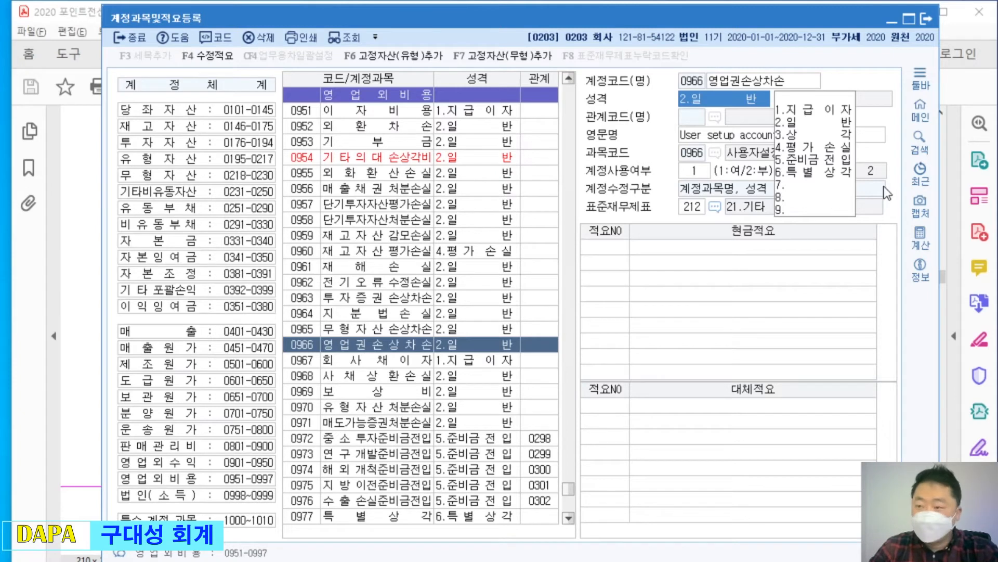
key(Return)
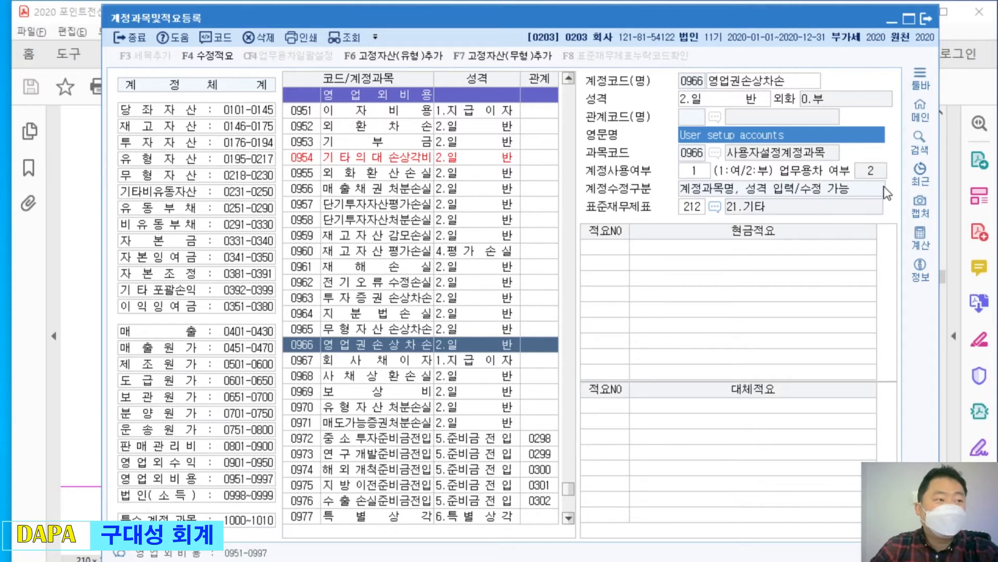
Step: Switch to the textbook PDF to read task 2 about the 830 소모품비 cash summary, and return to KcLep's 계정과목및적요등록 window
drag(611, 10, 600, 118)
click(607, 11)
key(ctrl+2)
drag(234, 230, 279, 273)
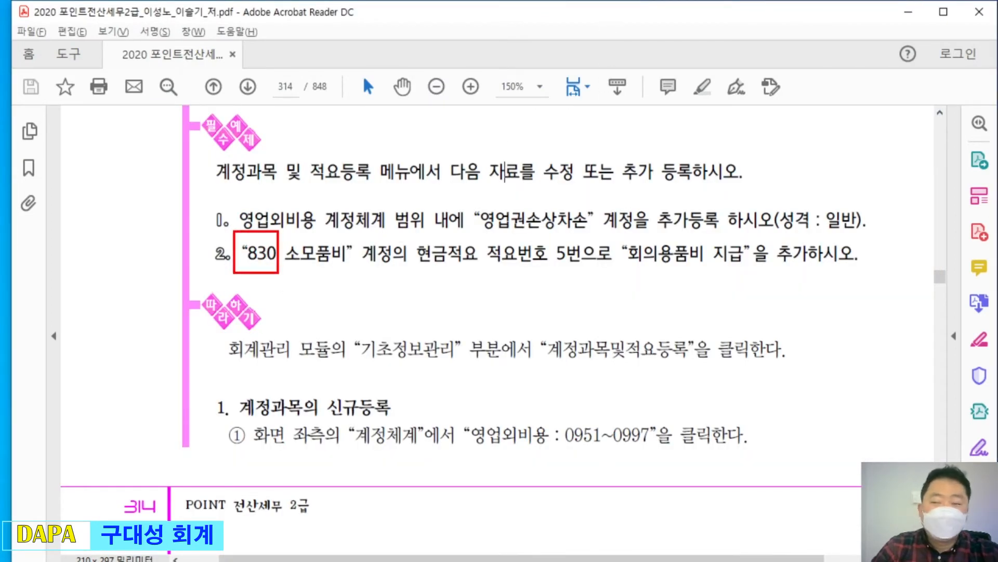
drag(279, 266, 414, 270)
key(Escape)
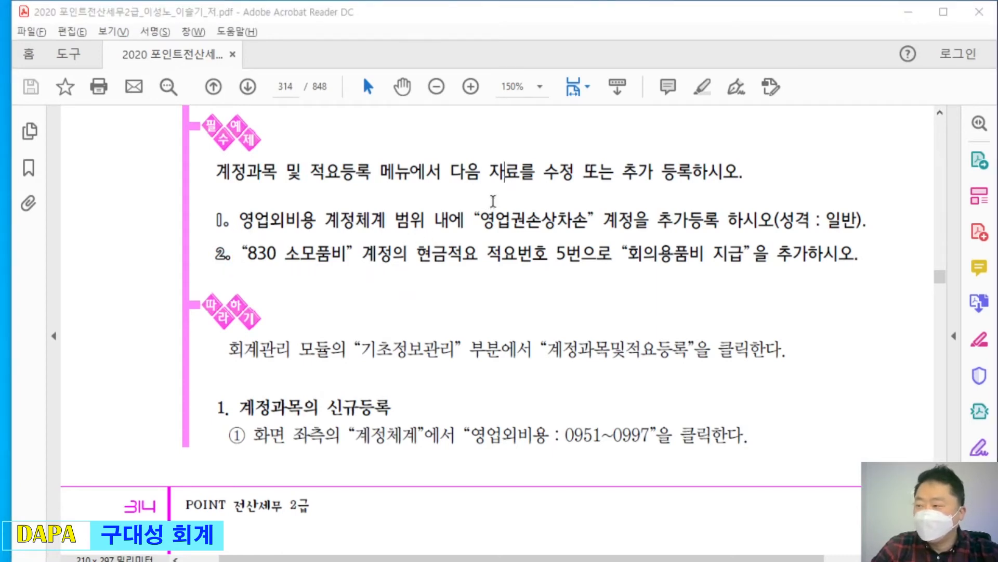
key(alt+Tab)
drag(576, 129, 586, 25)
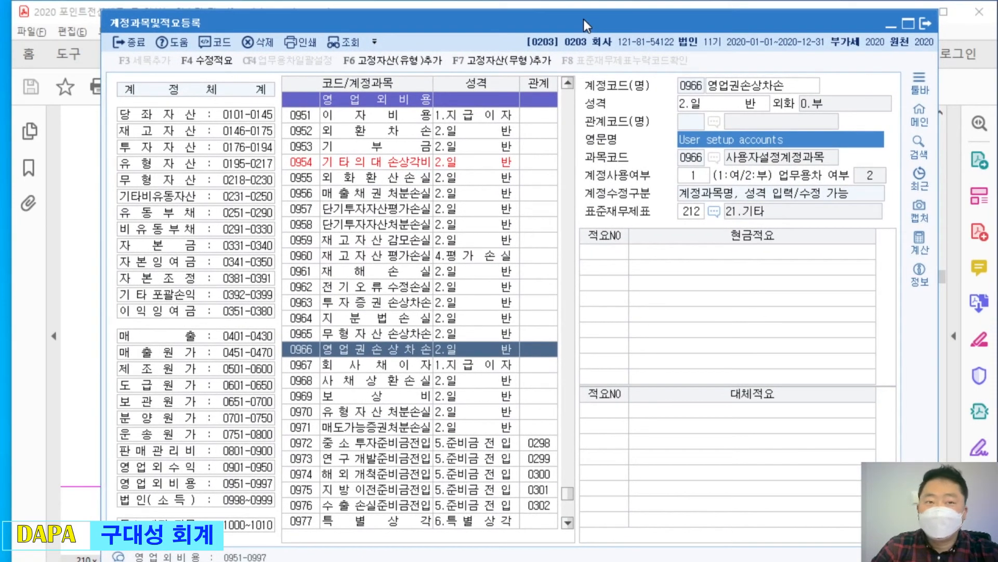
Step: Go to account code 0830 소모품비 and select the first empty row of its 현금적요 list
click(305, 178)
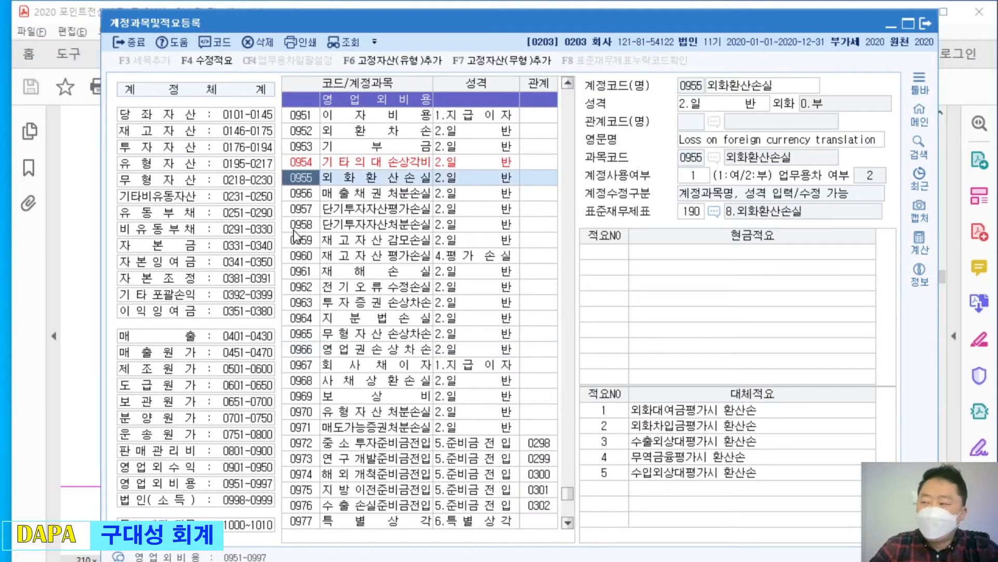
text(0830)
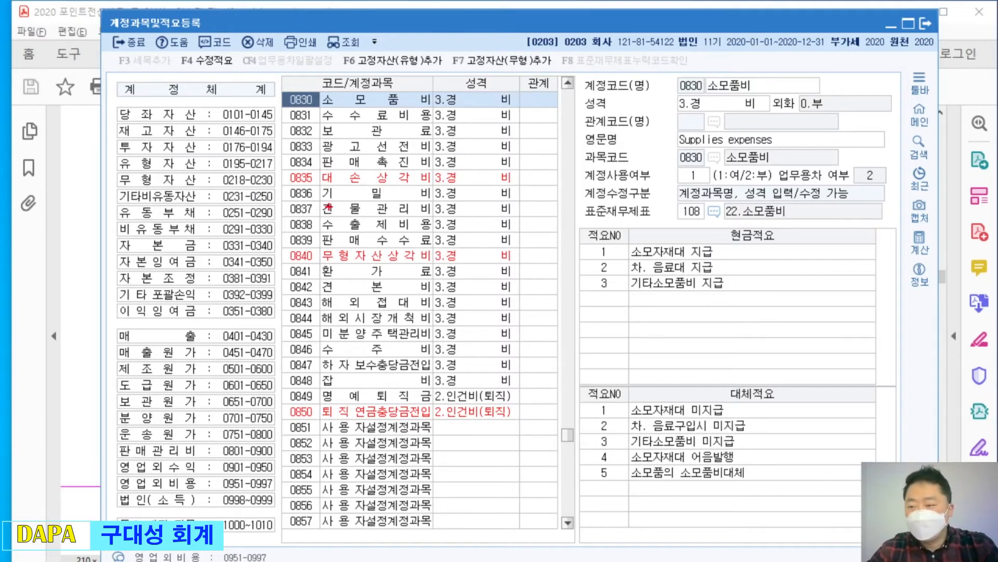
drag(731, 228, 736, 226)
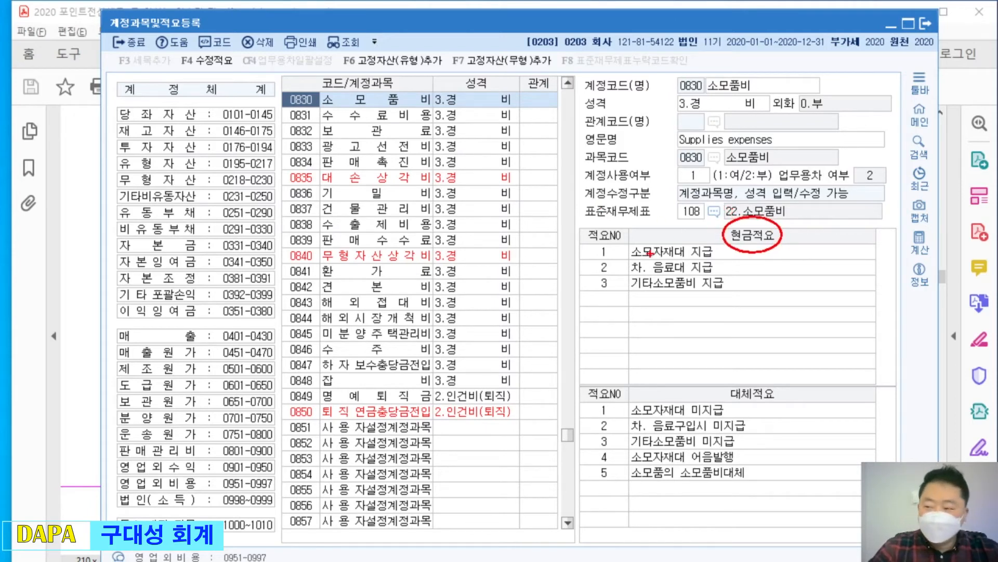
mouse_move(601, 292)
mouse_down()
mouse_move(599, 307)
mouse_move(613, 294)
mouse_up()
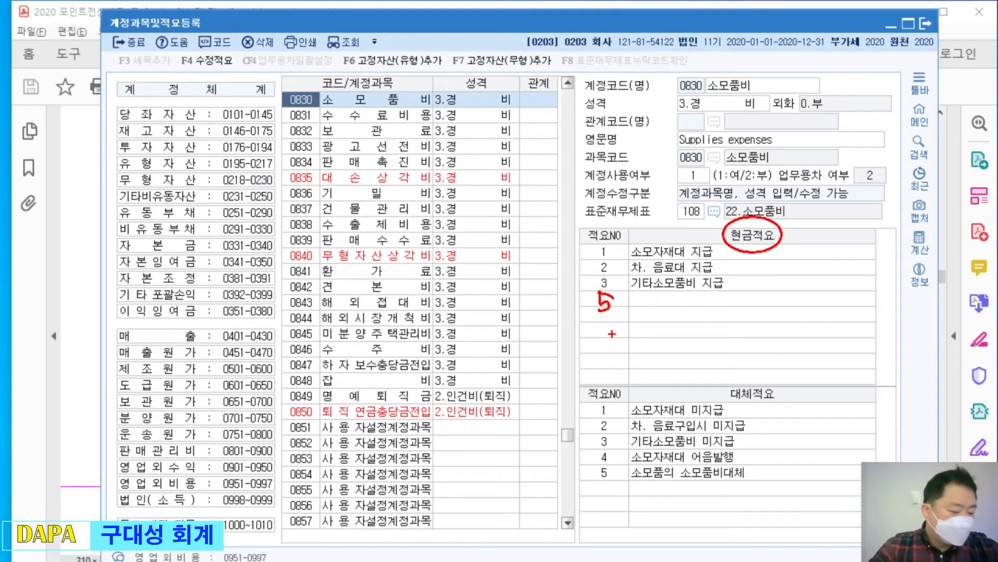
key(Escape)
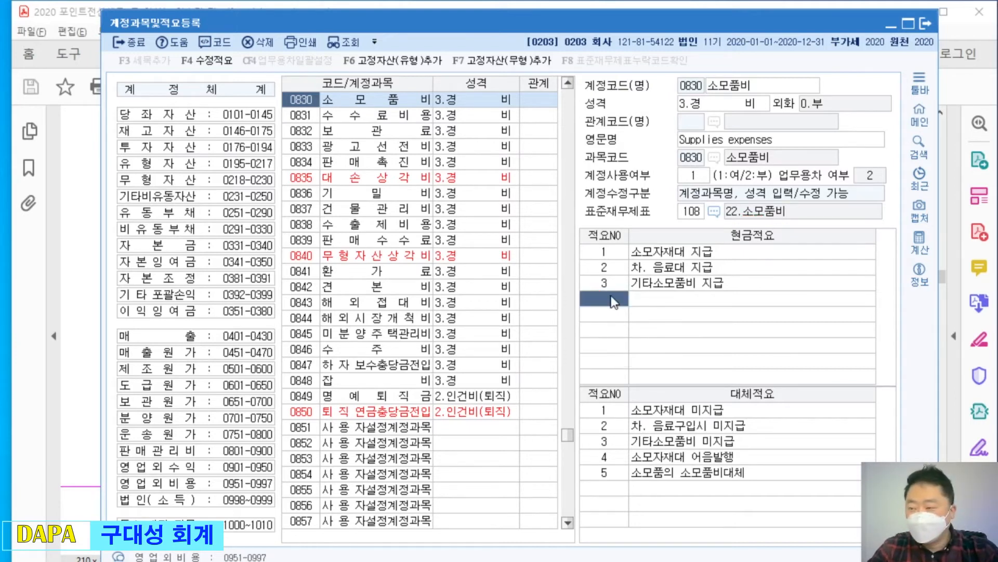
Step: Add 현금적요 number 5 with the text 회의용품비 지급 to account 0830 and check it against the textbook's task 2
text(5)
key(Return)
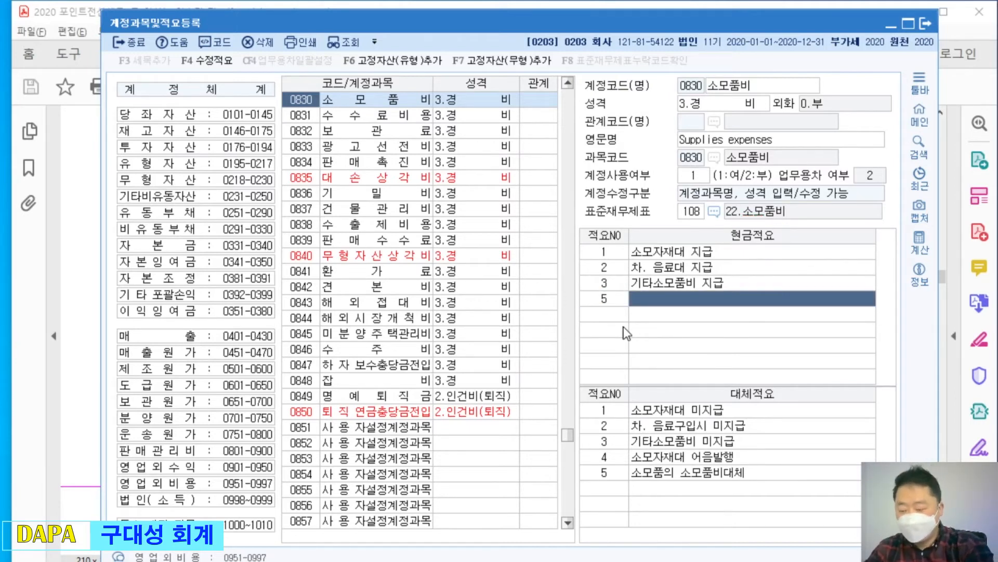
text(회)
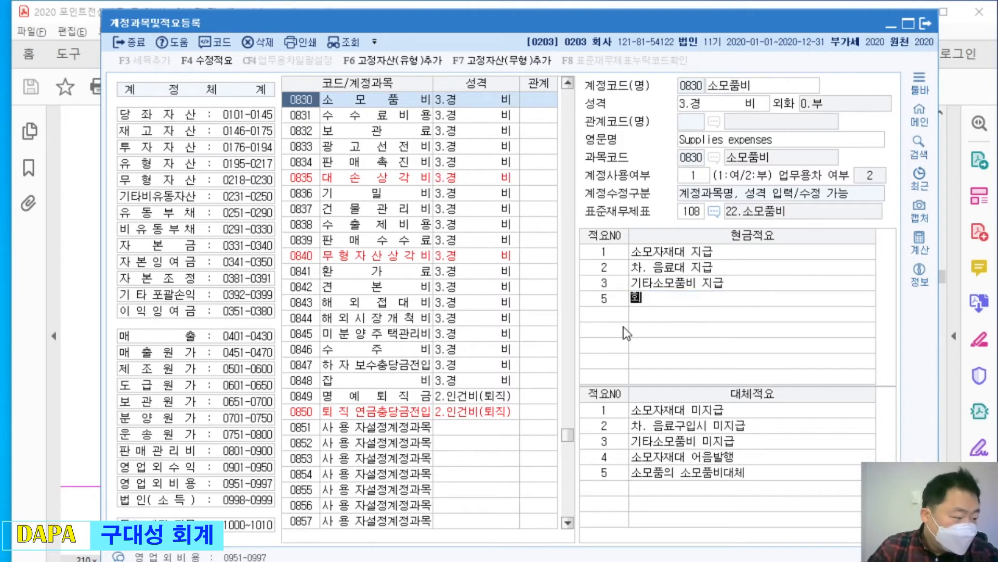
text(의용품비 지급)
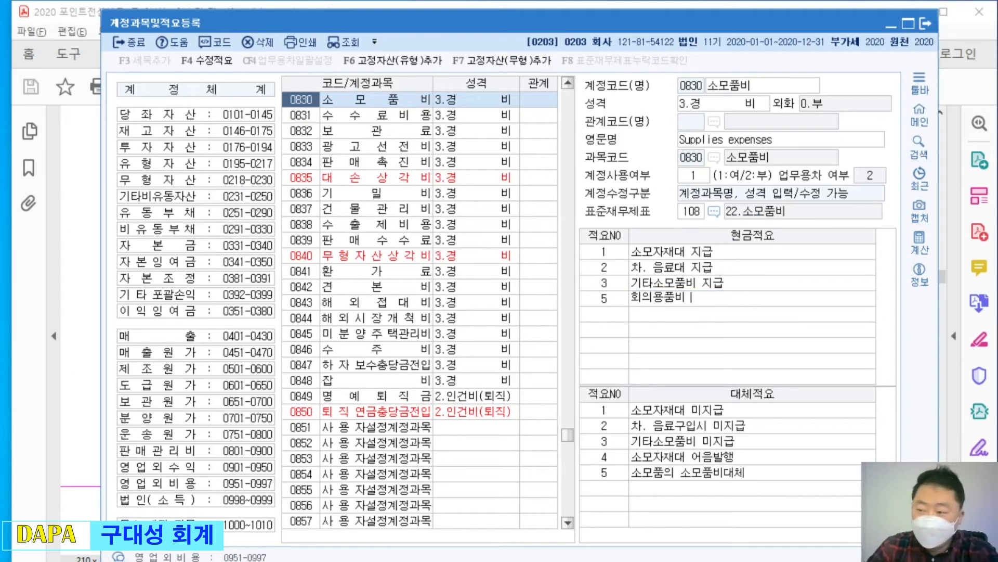
key(Return)
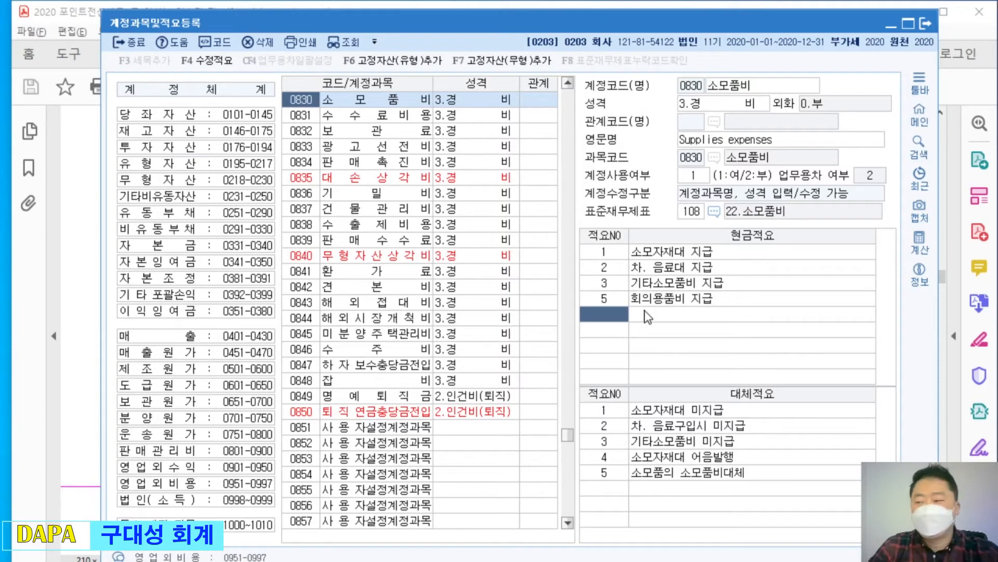
drag(641, 29, 654, 285)
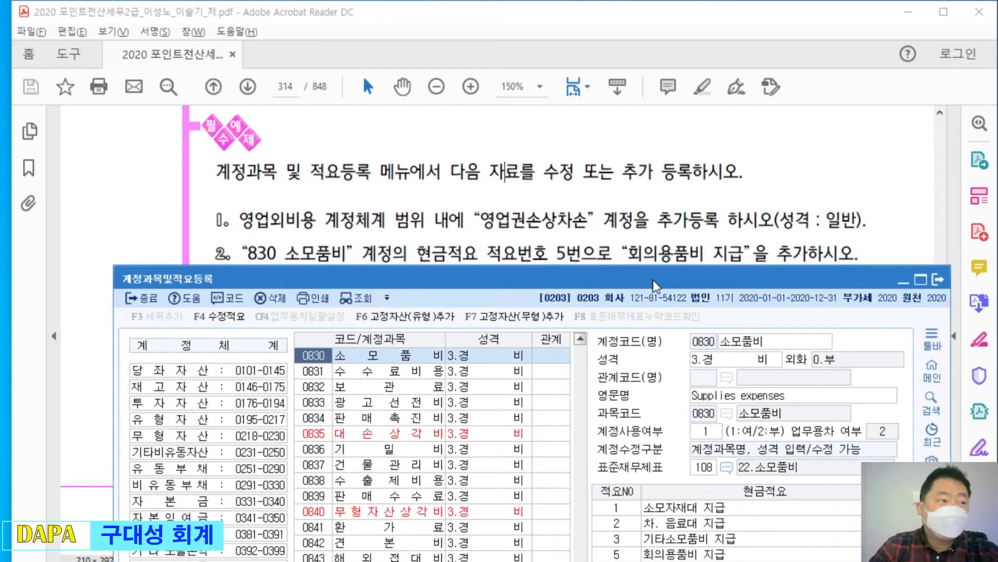
drag(656, 286, 678, 26)
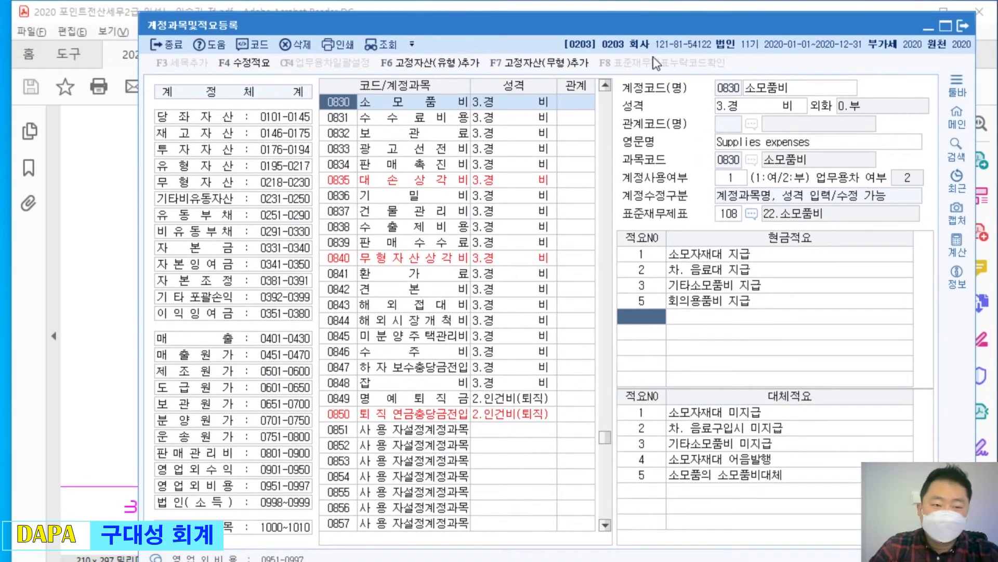
Step: Rename the red account 0152 완성건물 in the 재고자산 group with a person's name
click(280, 117)
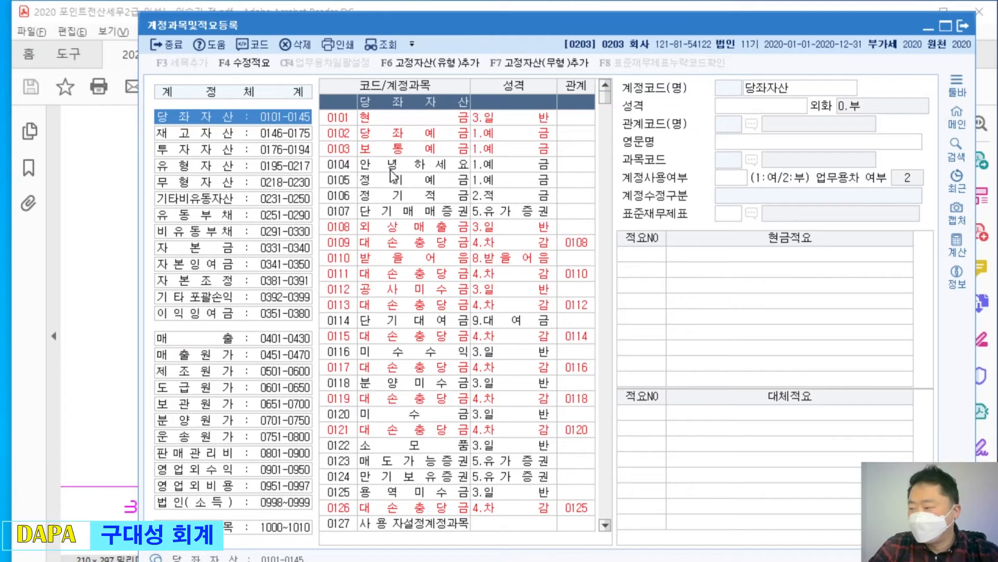
scroll(434, 354, down, 5)
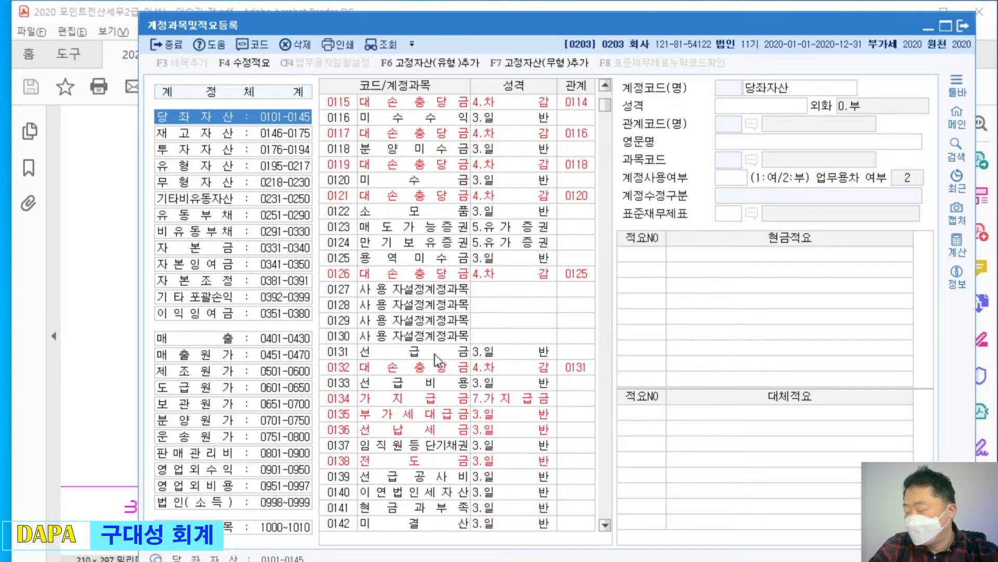
scroll(435, 353, down, 4)
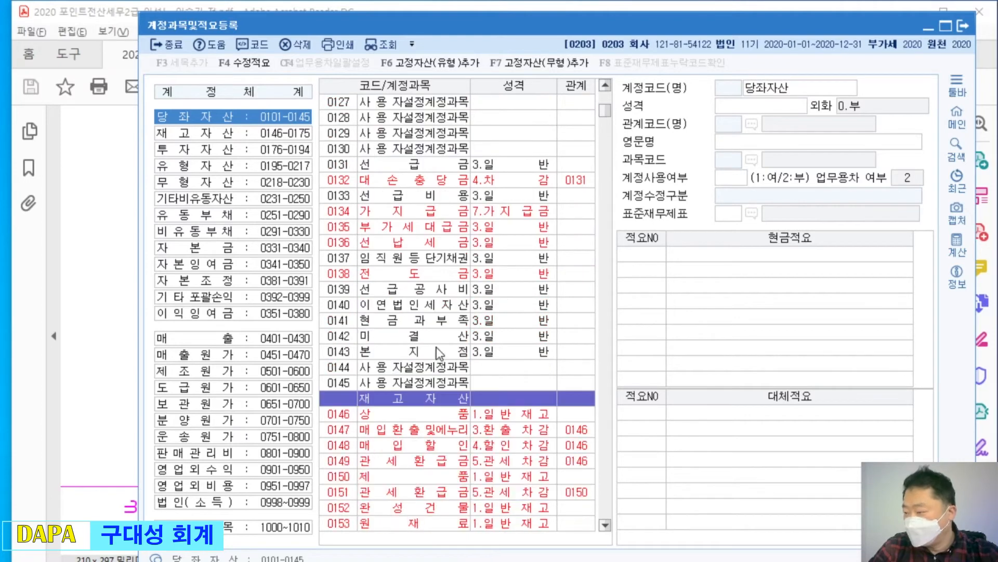
scroll(434, 333, down, 2)
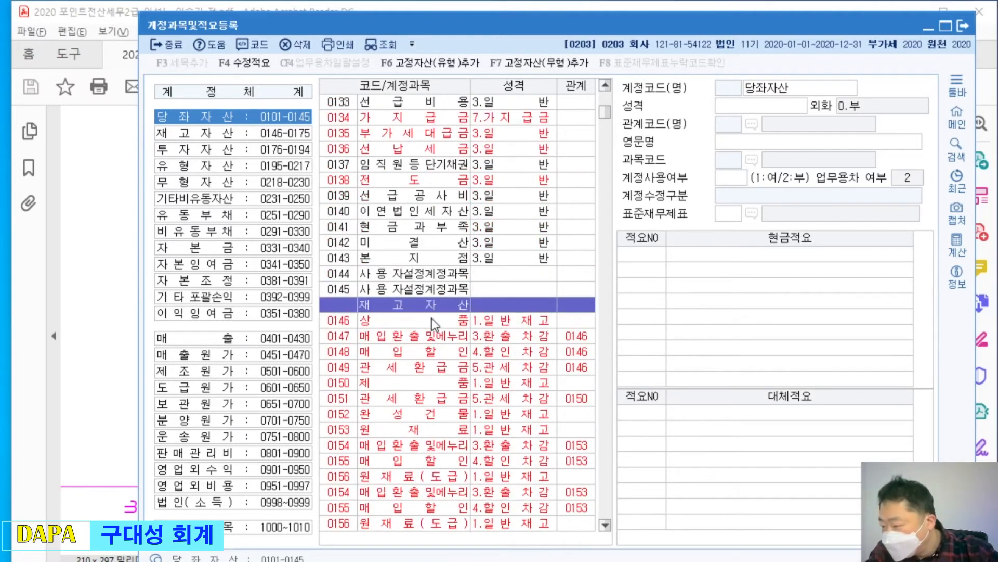
scroll(431, 317, down, 1)
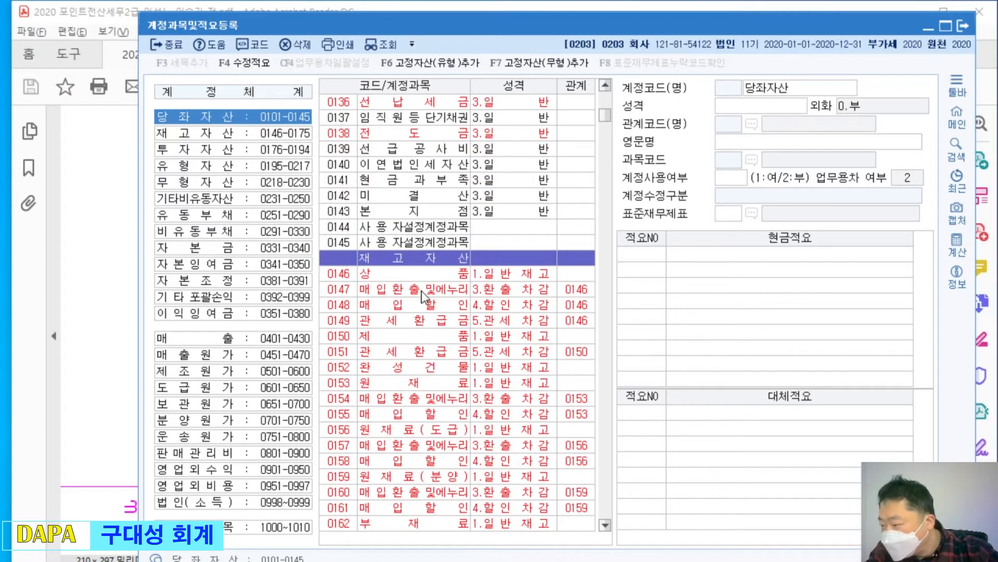
click(413, 370)
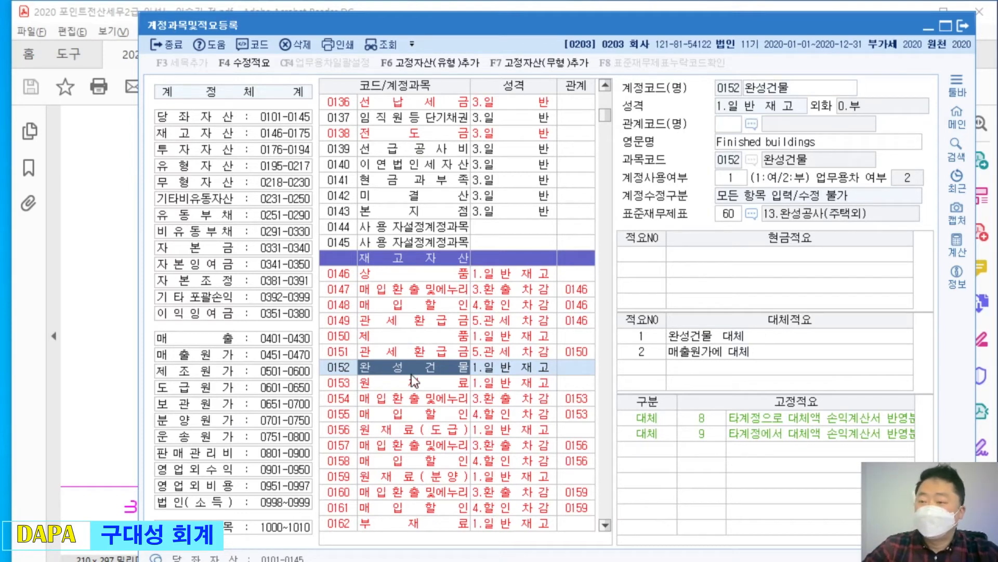
click(409, 349)
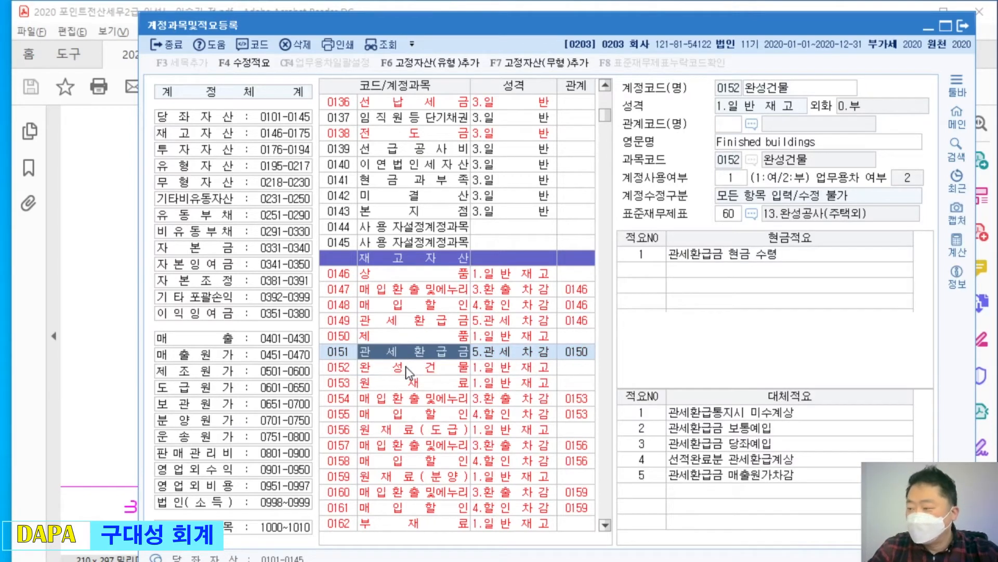
click(406, 368)
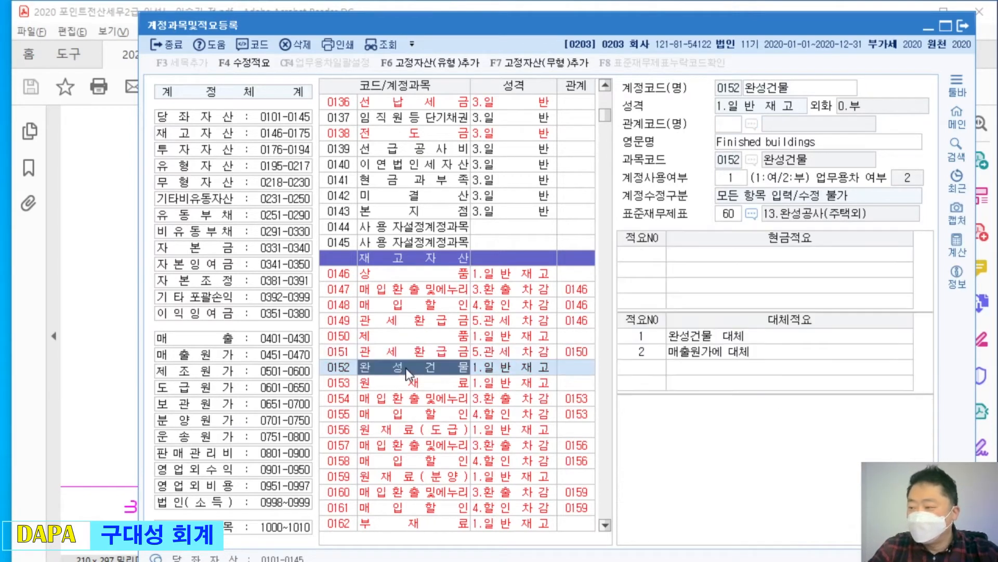
click(771, 89)
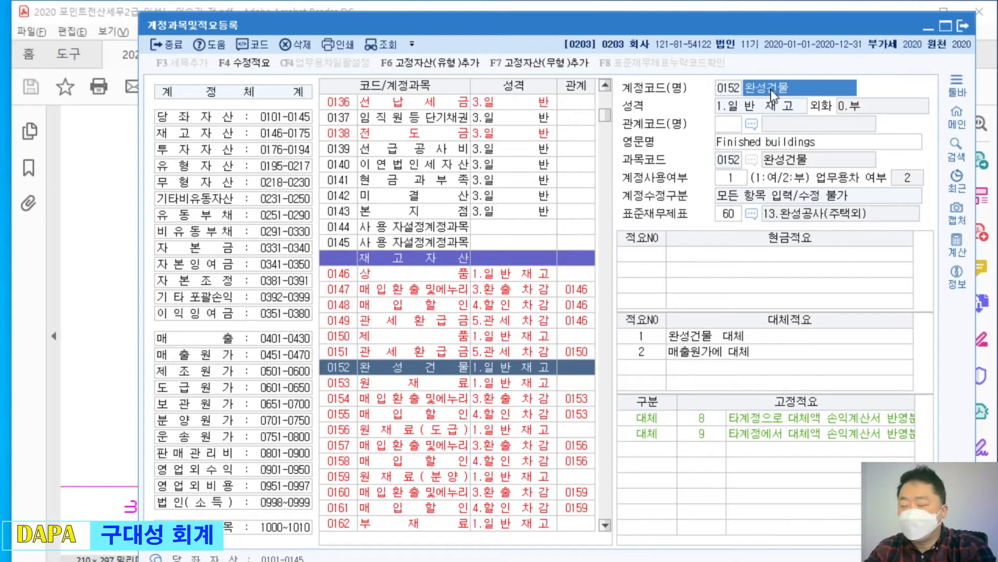
key(BackSpace)
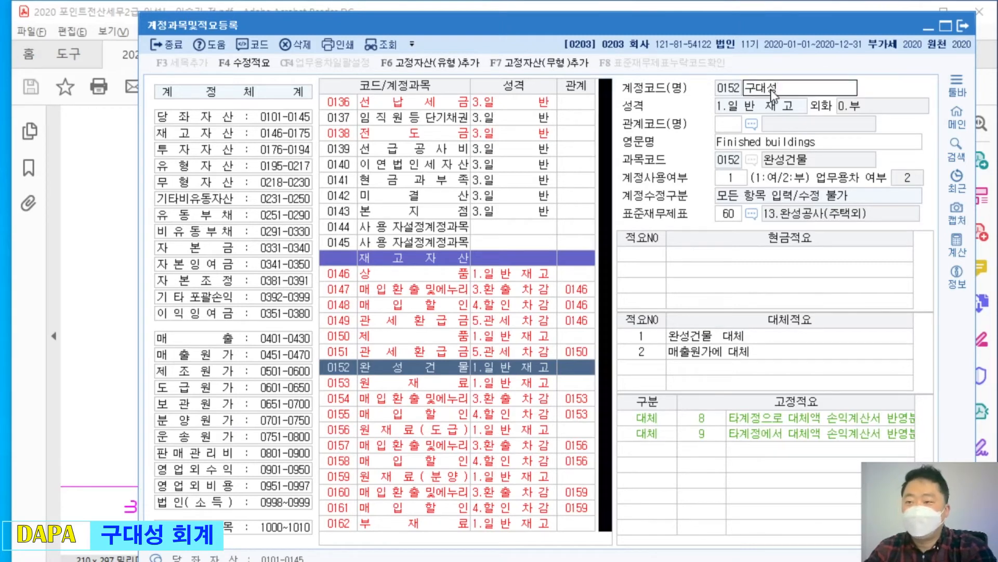
key(Return)
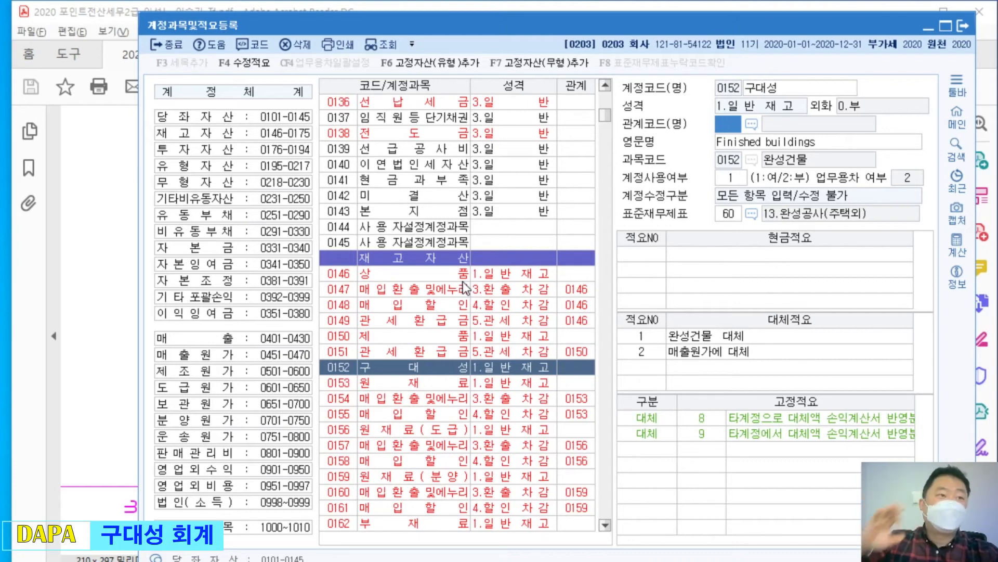
click(810, 87)
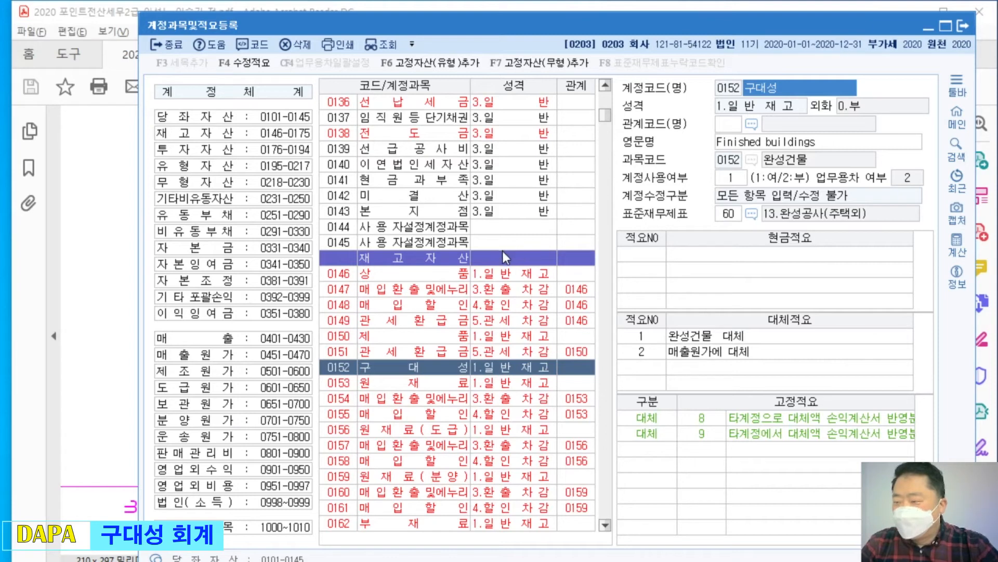
Step: Inspect the 계정수정구분 of the user-defined accounts 0144 and 0145 just above the 재고자산 group
click(459, 228)
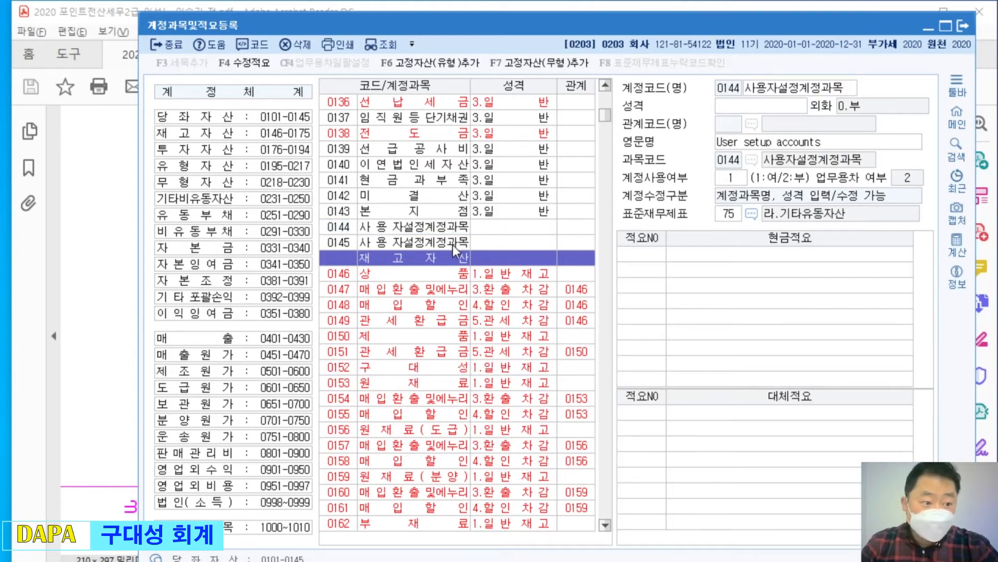
click(452, 244)
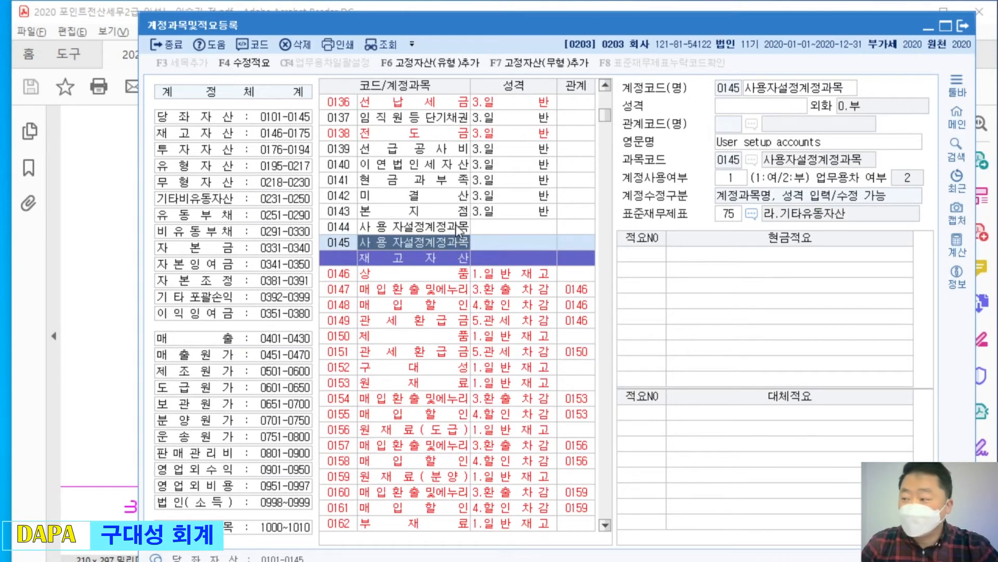
click(457, 228)
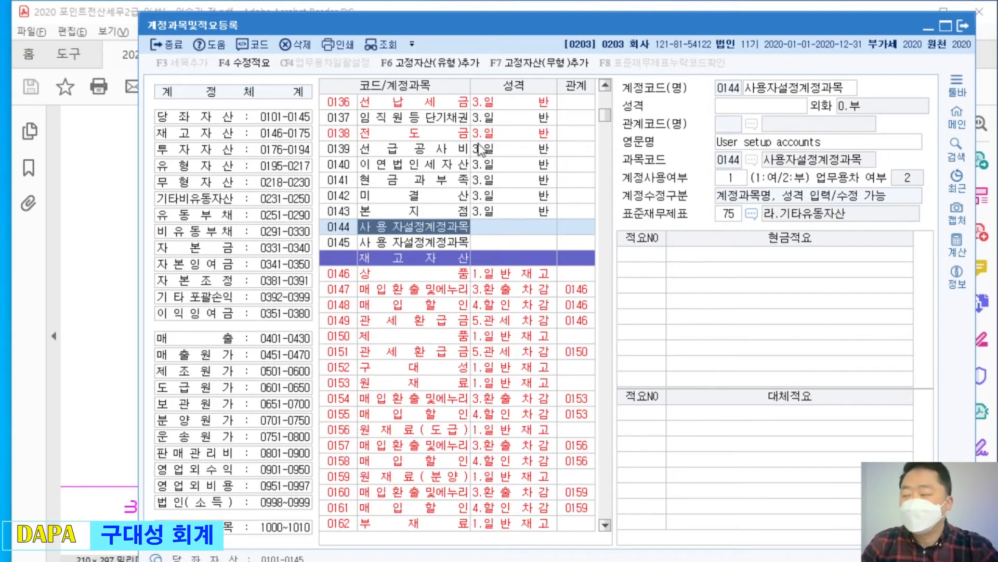
mouse_move(542, 27)
mouse_down()
mouse_move(523, 94)
mouse_move(544, 27)
mouse_up()
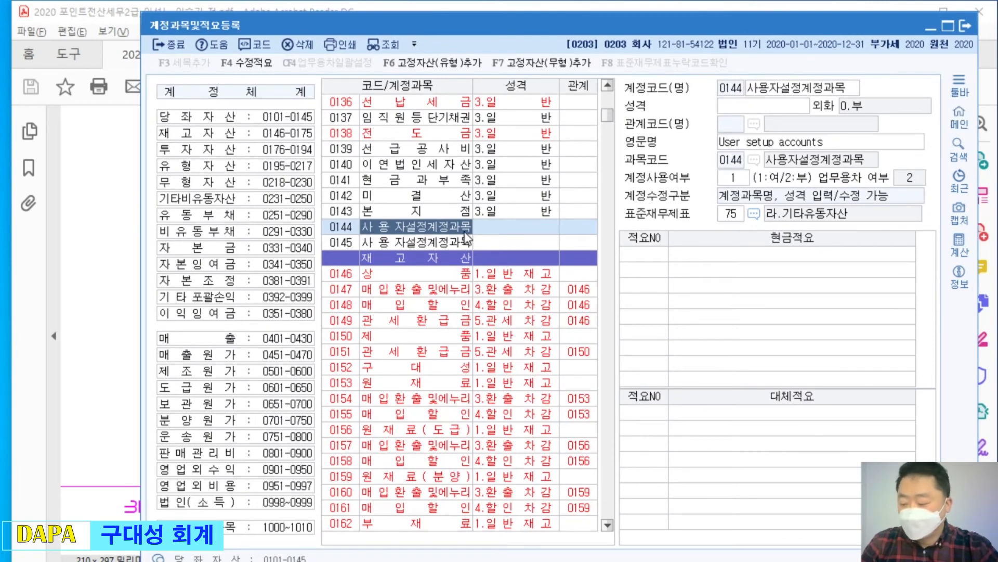
Step: Add 현금적요 number 3 with the text 여기는 현금적요 to account 0104 안녕하세요 in the 당좌자산 group
click(235, 117)
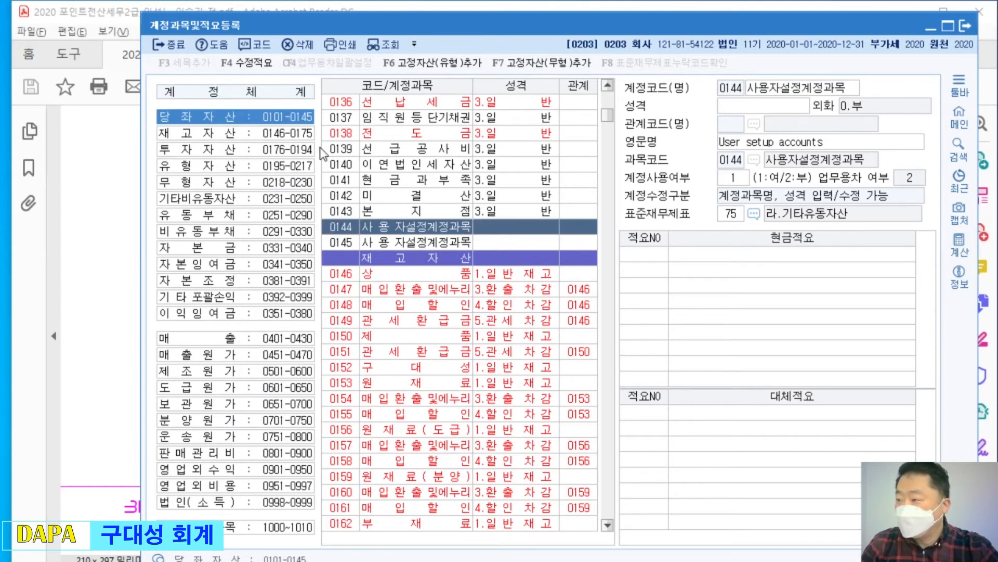
click(237, 131)
click(242, 117)
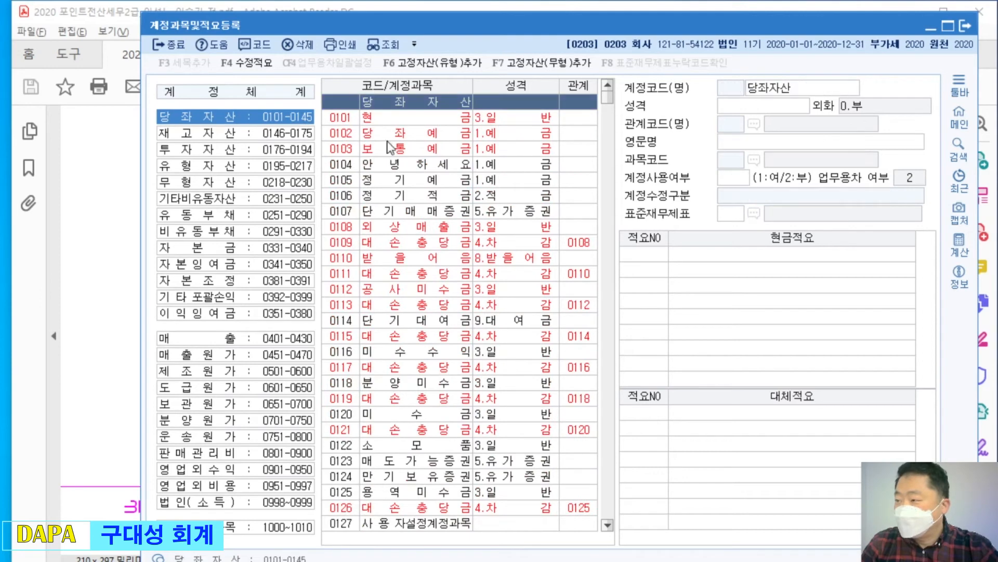
click(397, 163)
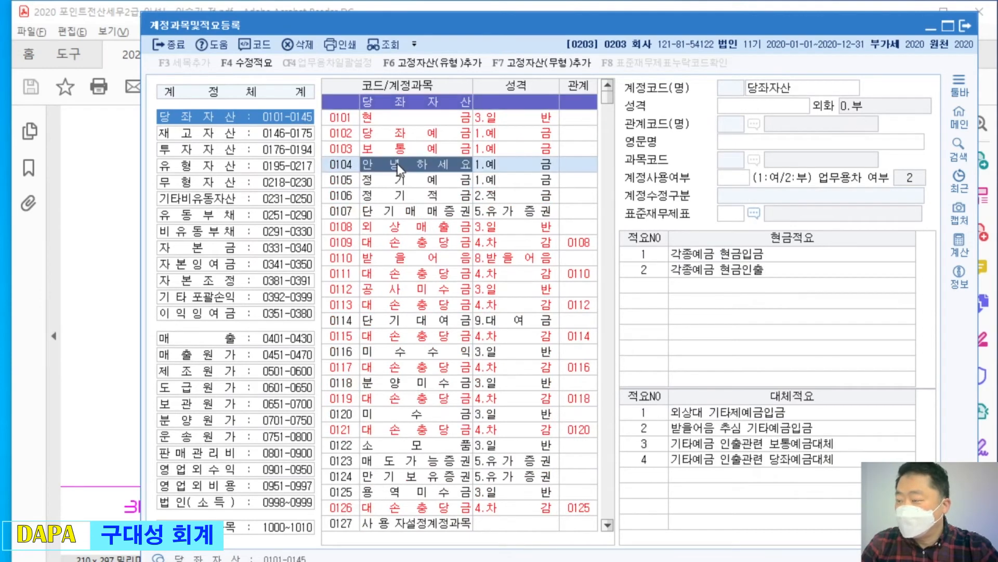
click(645, 285)
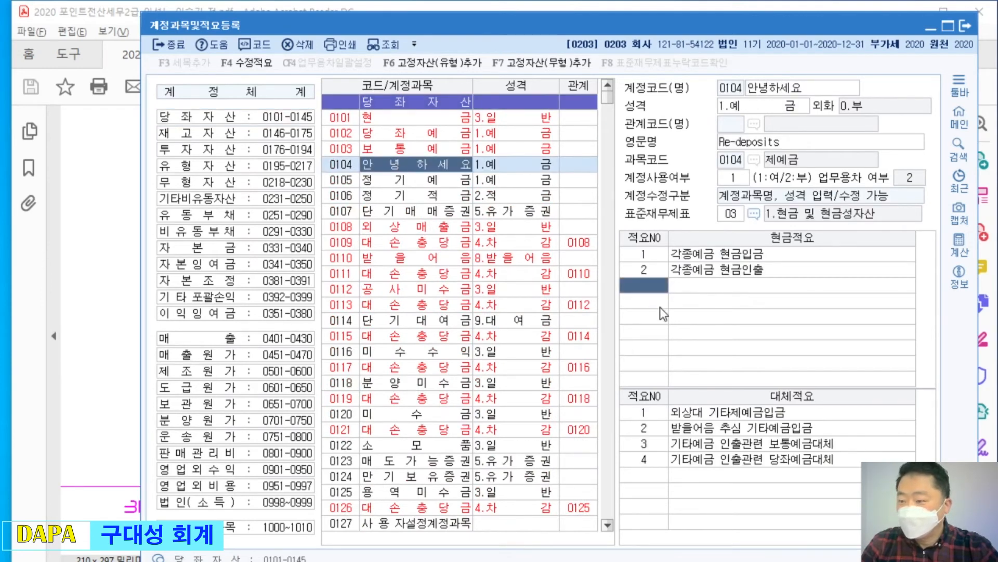
text(3)
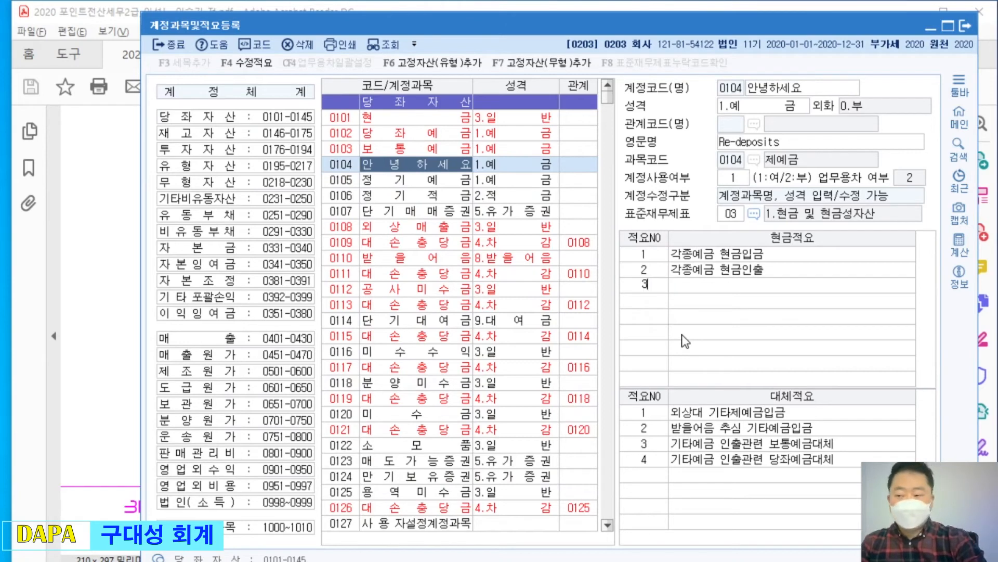
key(Return)
text(여기는 현금적요)
key(Return)
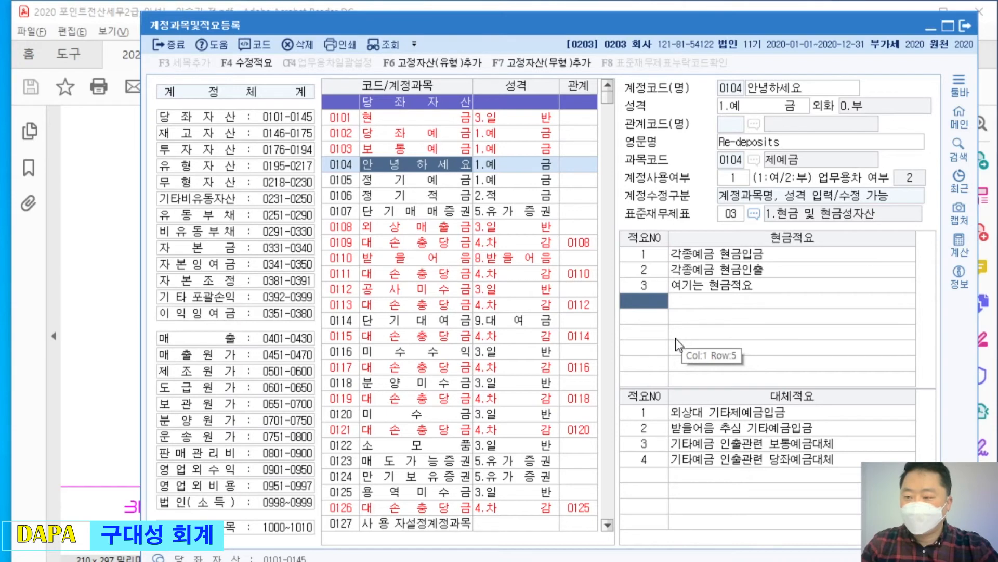
Step: Add 대체적요 number 5 with the text 여기는 대체적요 to account 0104
click(647, 473)
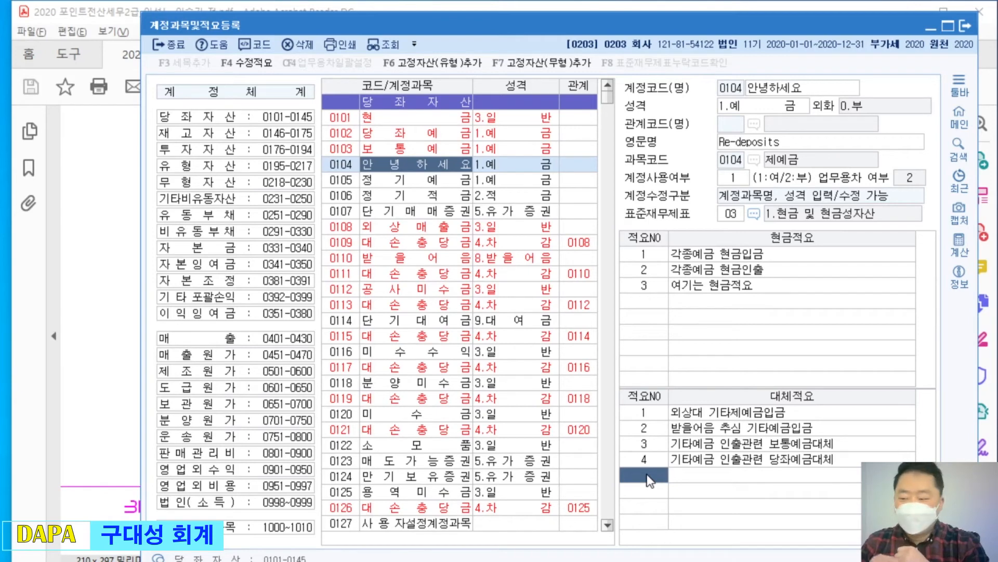
text(5)
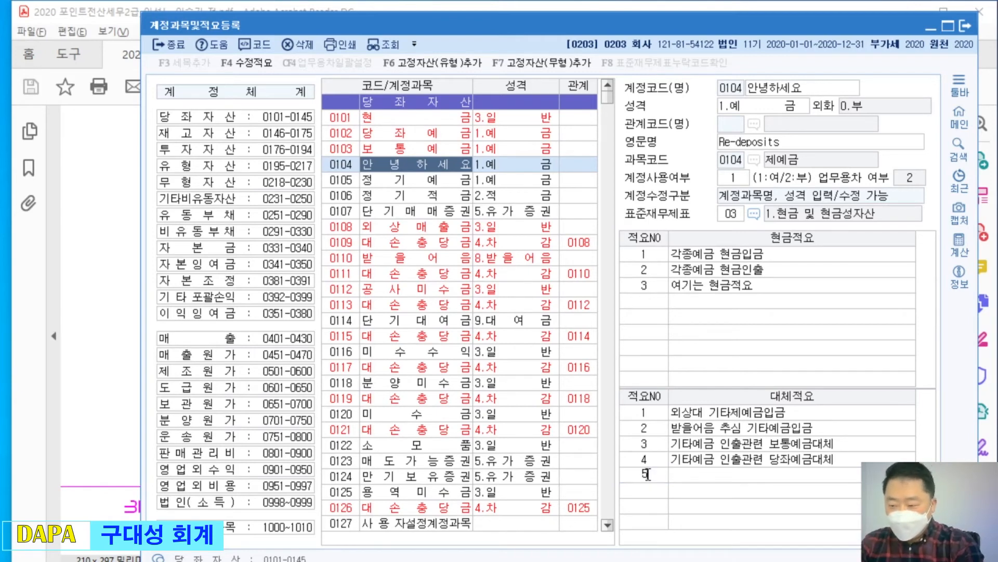
key(Return)
text(여기는)
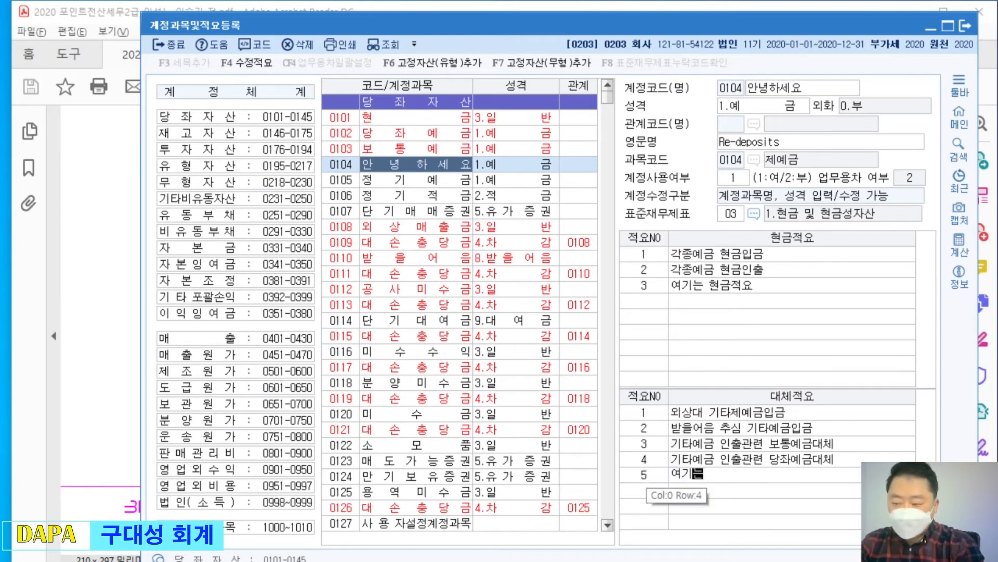
text( 대체적요)
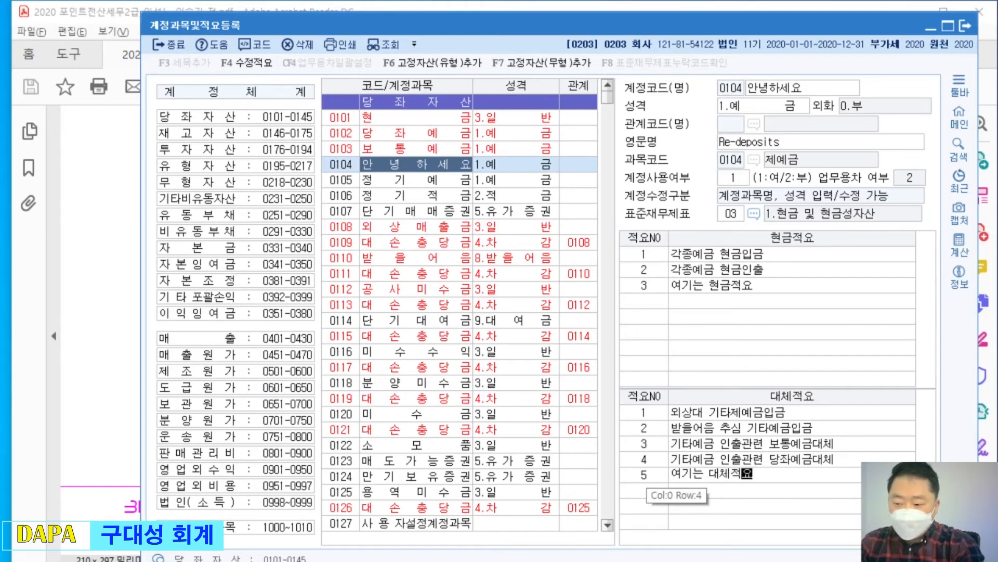
key(Return)
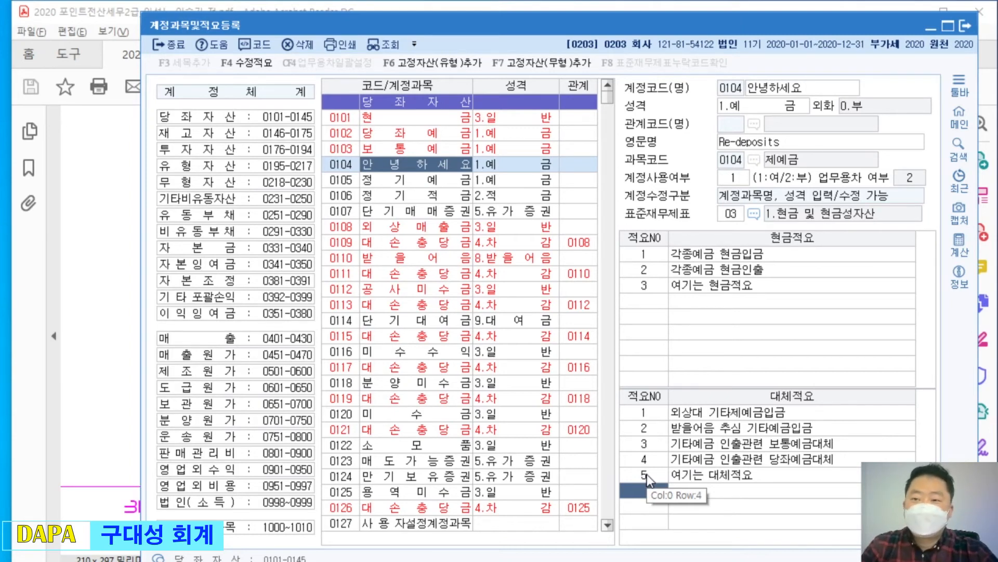
Step: Return to the KcLep main screen and open the 일반전표입력 window
click(966, 120)
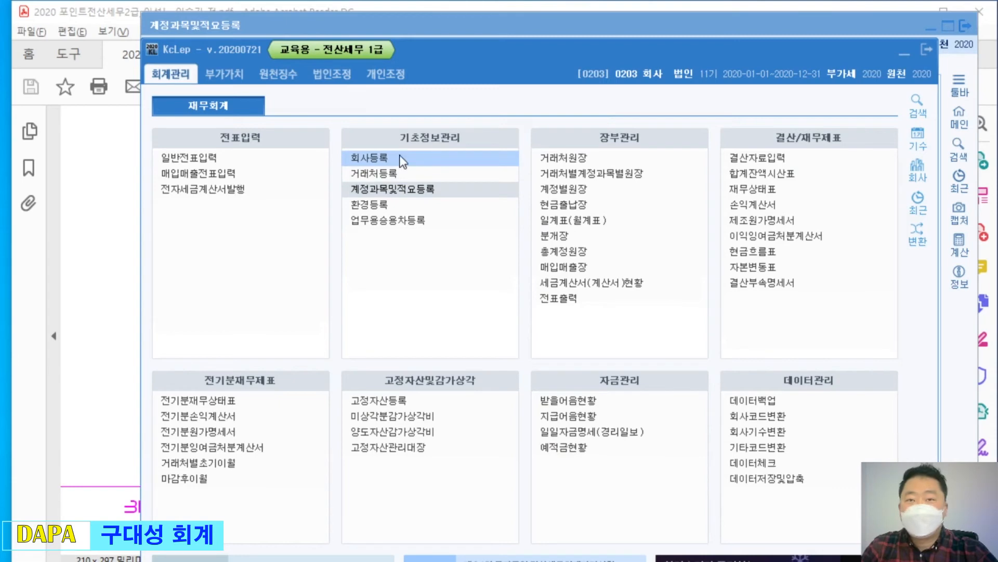
click(275, 153)
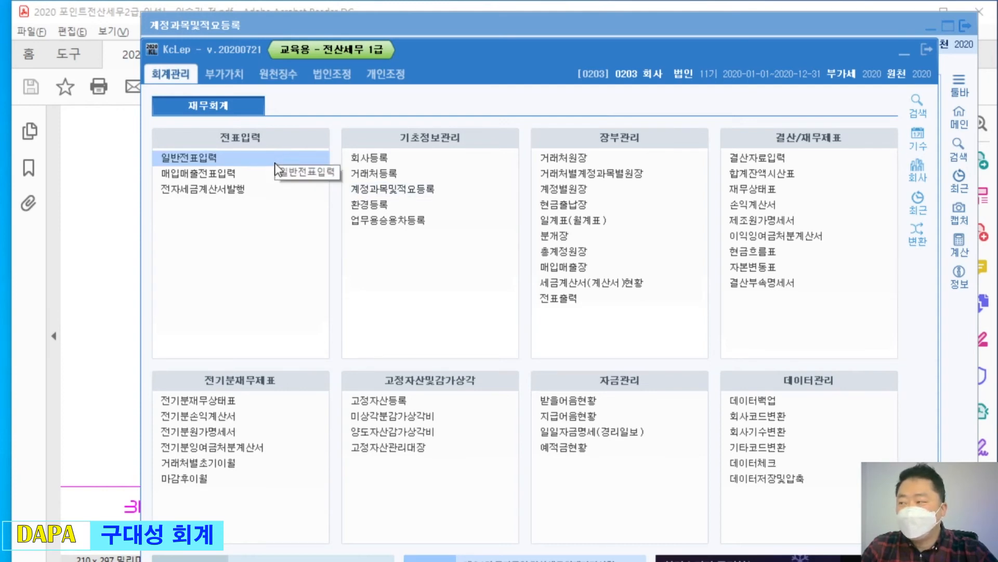
click(275, 162)
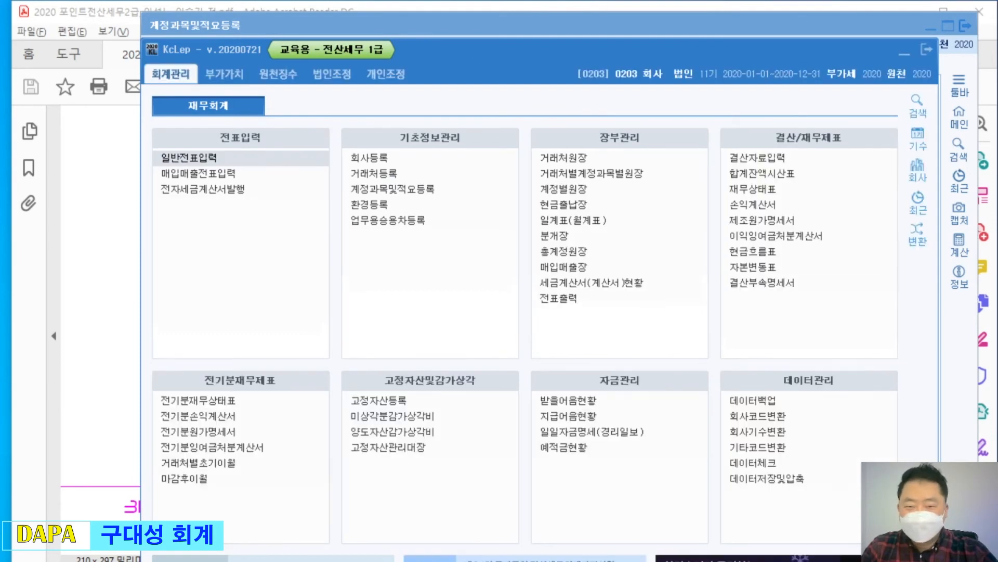
drag(862, 97, 456, 60)
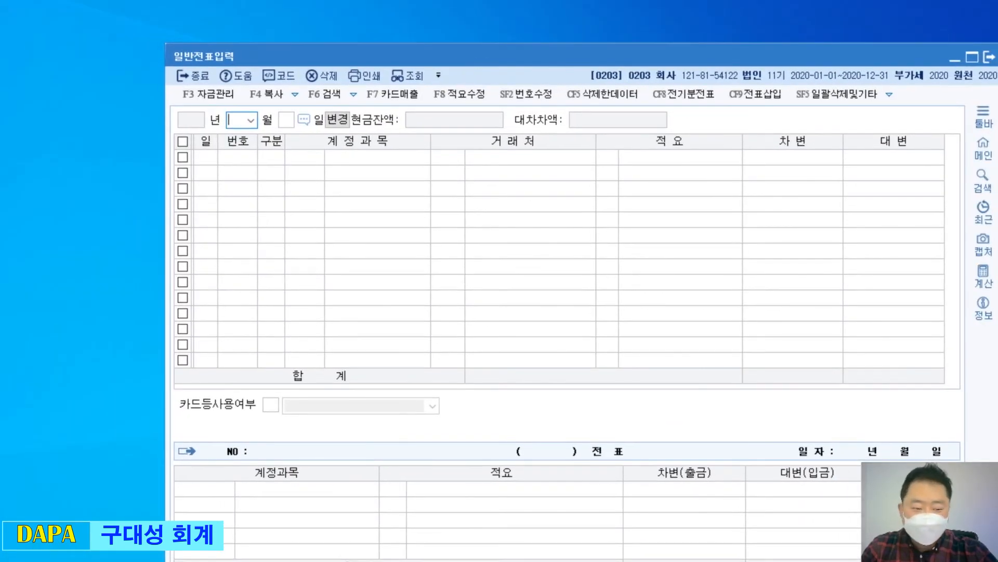
Step: Arrange the 계정과목및적요등록 and 일반전표입력 windows so both are visible, with 일반전표입력 in front
key(alt+Tab)
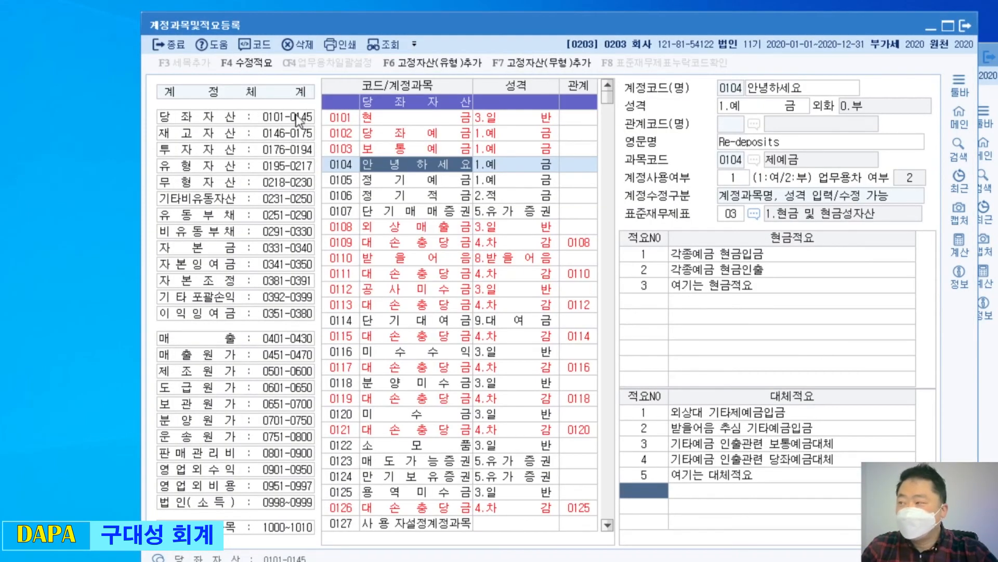
drag(503, 20, 421, 59)
click(908, 55)
drag(706, 55, 763, 39)
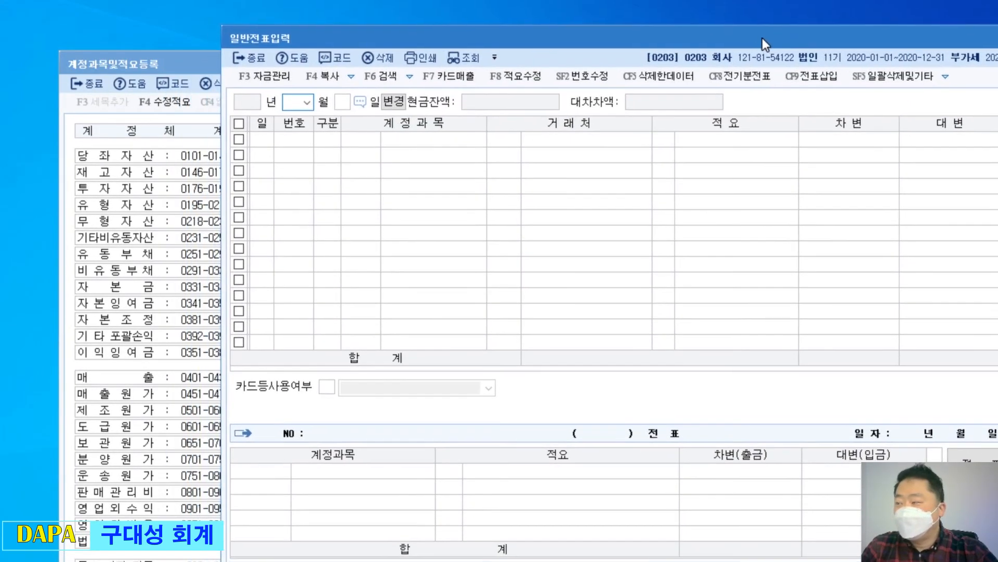
drag(183, 66, 139, 66)
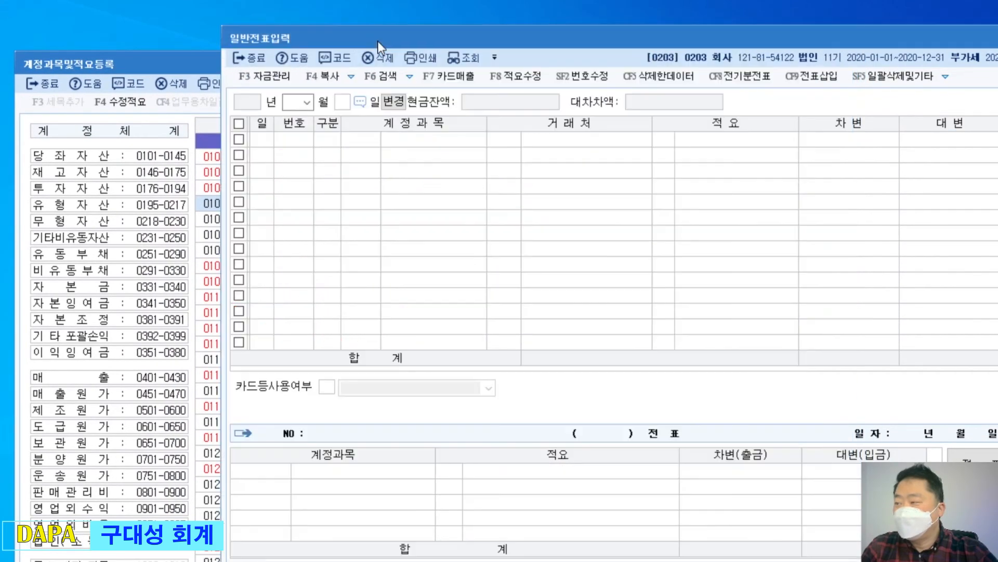
drag(378, 41, 351, 36)
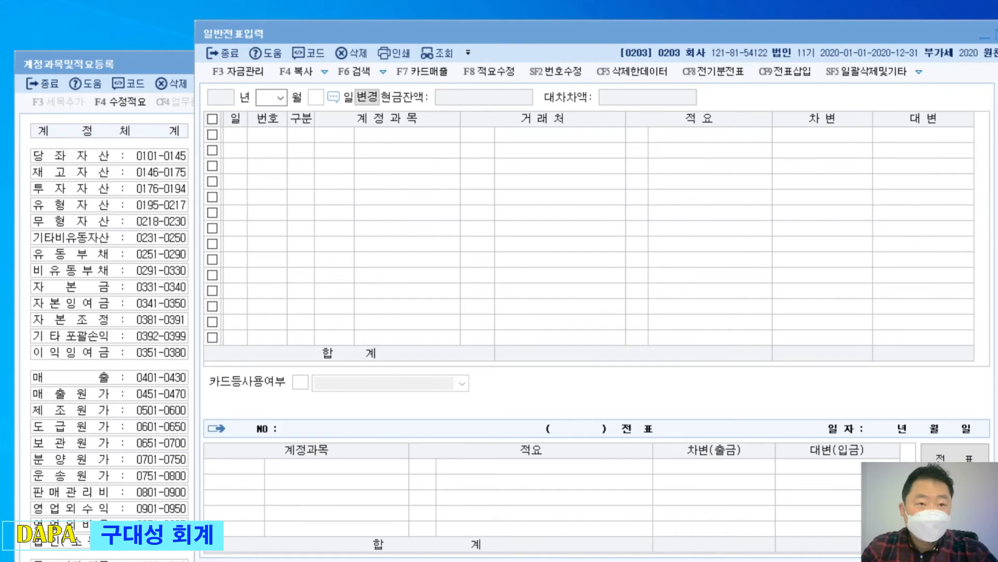
mouse_move(21, 99)
mouse_down()
mouse_move(90, 278)
mouse_move(192, 445)
mouse_move(194, 561)
mouse_up()
mouse_move(192, 24)
mouse_down()
mouse_move(242, 122)
mouse_move(624, 396)
mouse_move(996, 410)
mouse_up()
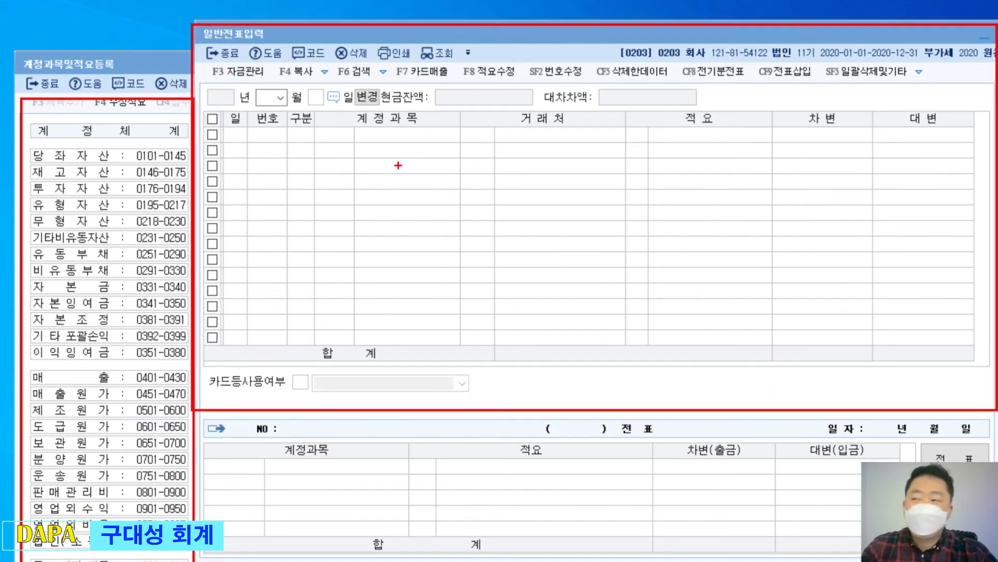
key(Escape)
Step: Reposition both open windows so the 계정과목및적요등록 account group list stays visible beside 일반전표입력
drag(137, 54, 129, 84)
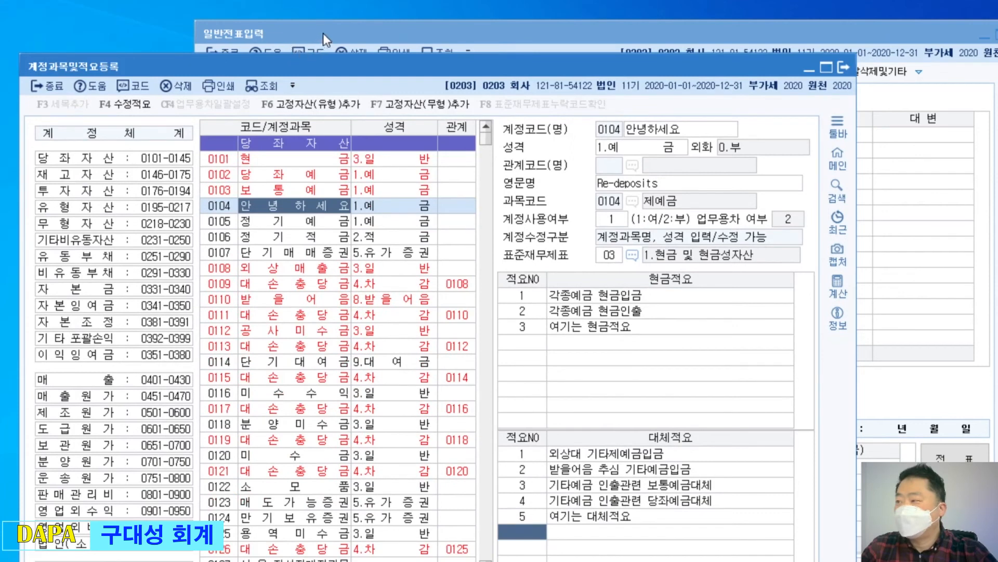
mouse_move(323, 33)
mouse_down()
mouse_move(358, 48)
mouse_move(326, 27)
mouse_up()
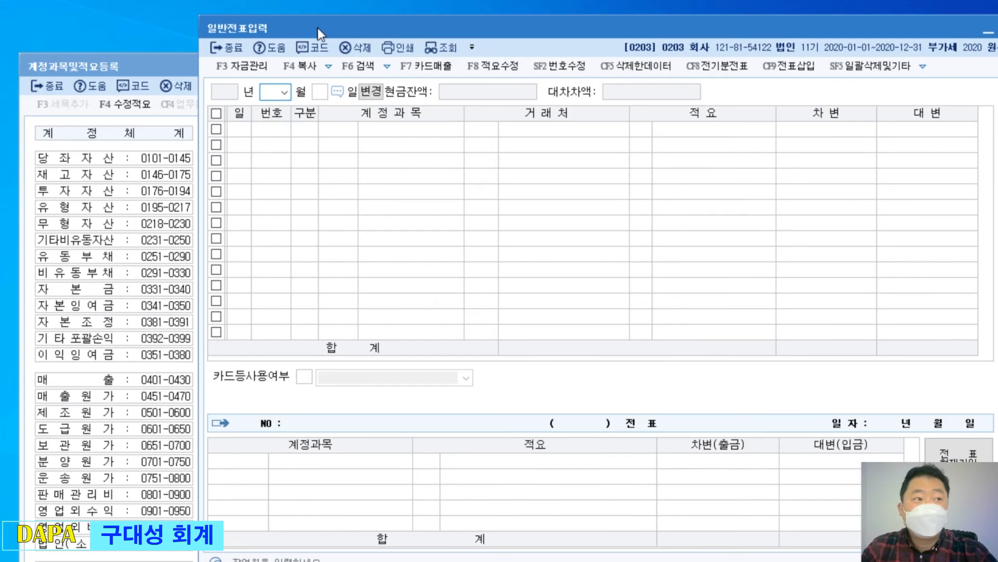
mouse_move(155, 73)
mouse_down()
mouse_move(148, 94)
mouse_move(143, 84)
mouse_up()
drag(335, 26, 327, 29)
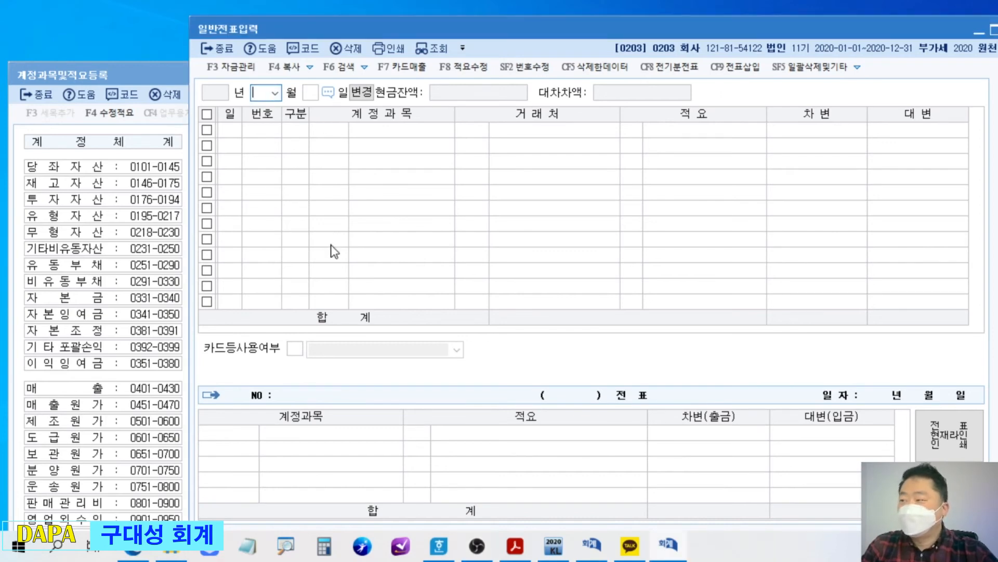
Step: Load the 일반전표입력 entries for month 01, day 1 of 2020
text(1)
key(Return)
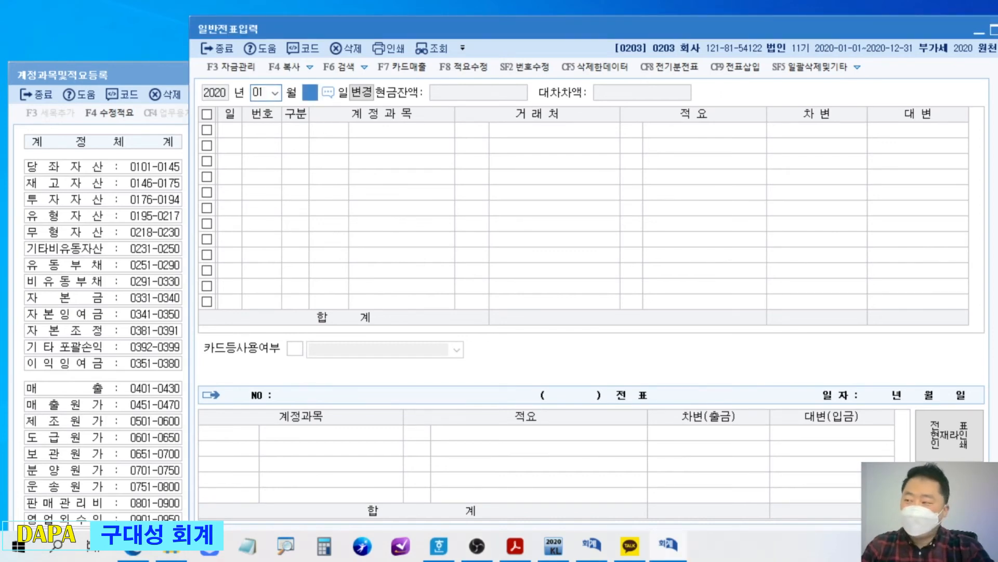
text(1)
key(Return)
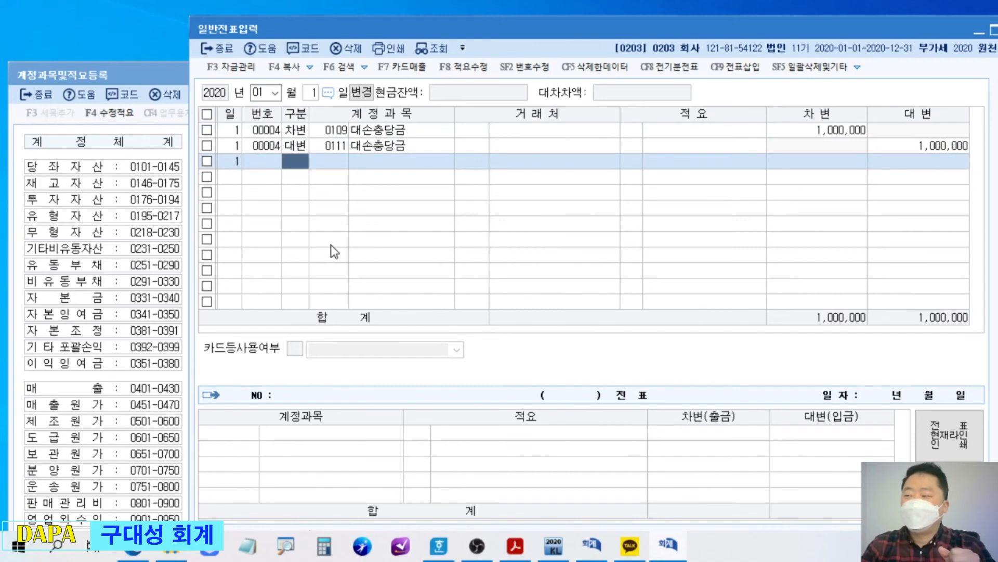
Step: Delete both existing 대손충당금 lines, 0109 and 0111, from the January 1 vouchers
key(Up)
key(Up)
key(F5)
key(Return)
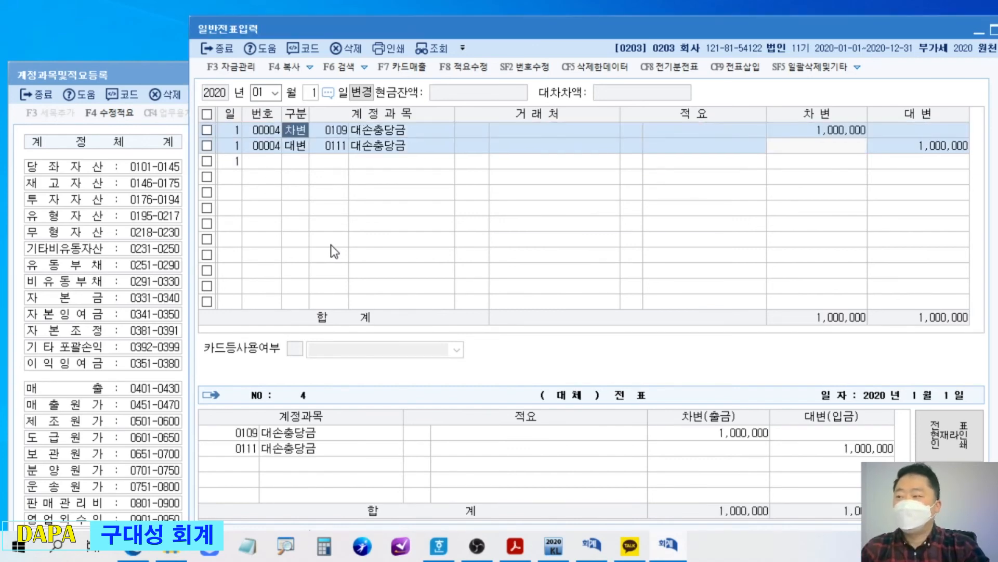
key(F5)
key(Return)
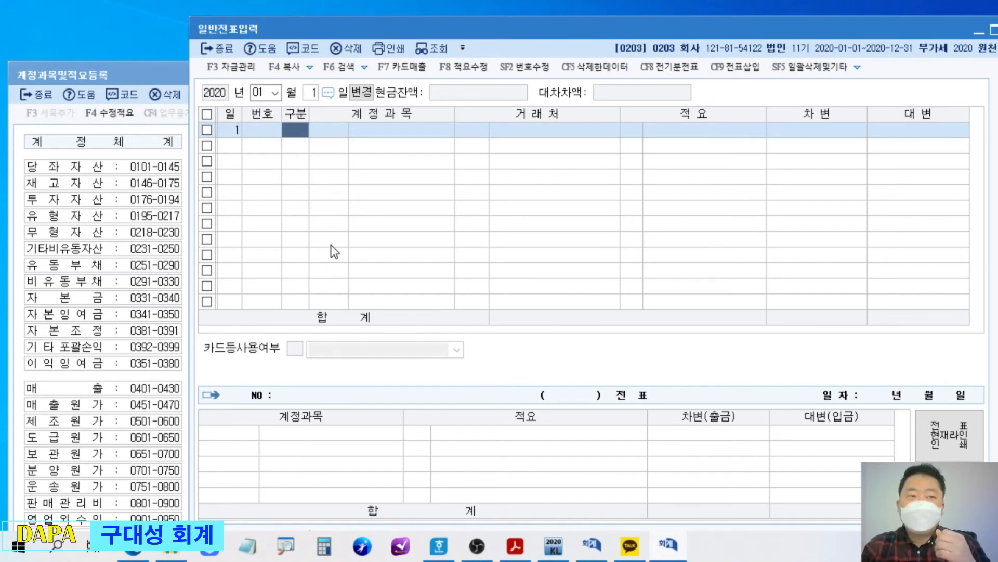
Step: Raise the 일반전표입력 window to reveal its input hints and set the new line's 구분 to 차변 with code 3
drag(374, 25, 372, 17)
click(294, 117)
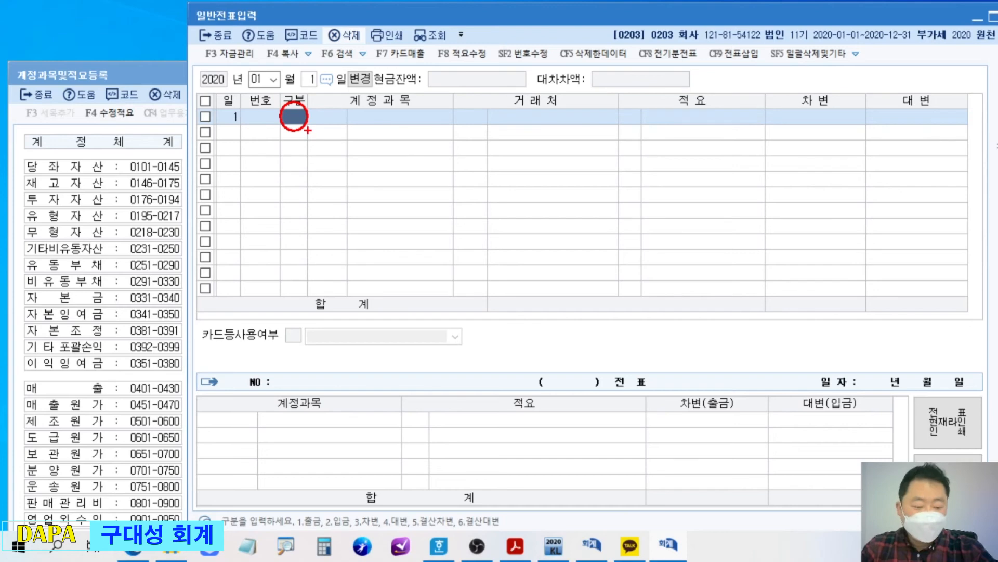
mouse_move(293, 142)
mouse_down()
mouse_move(338, 511)
mouse_move(320, 501)
mouse_move(366, 480)
mouse_up()
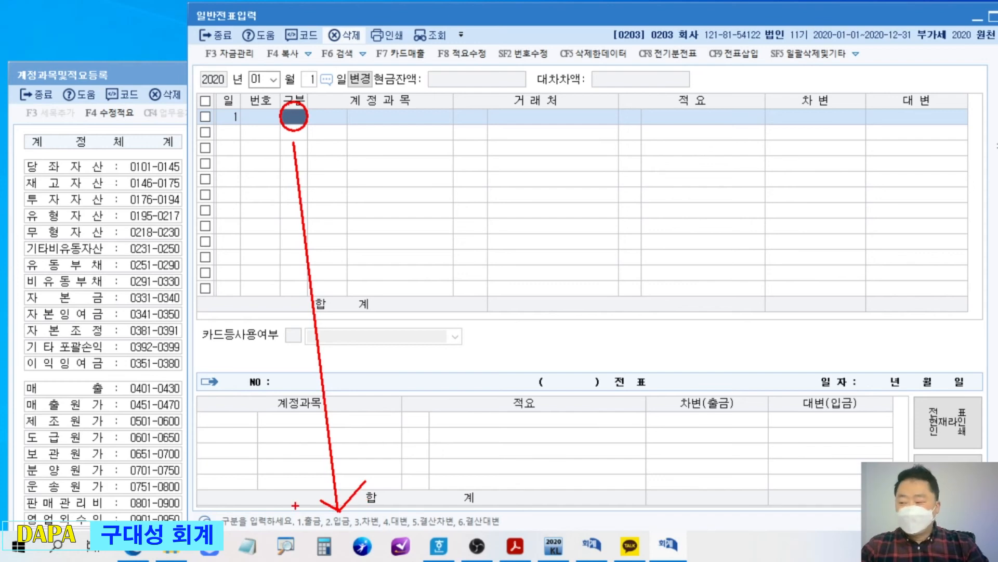
drag(347, 508, 413, 532)
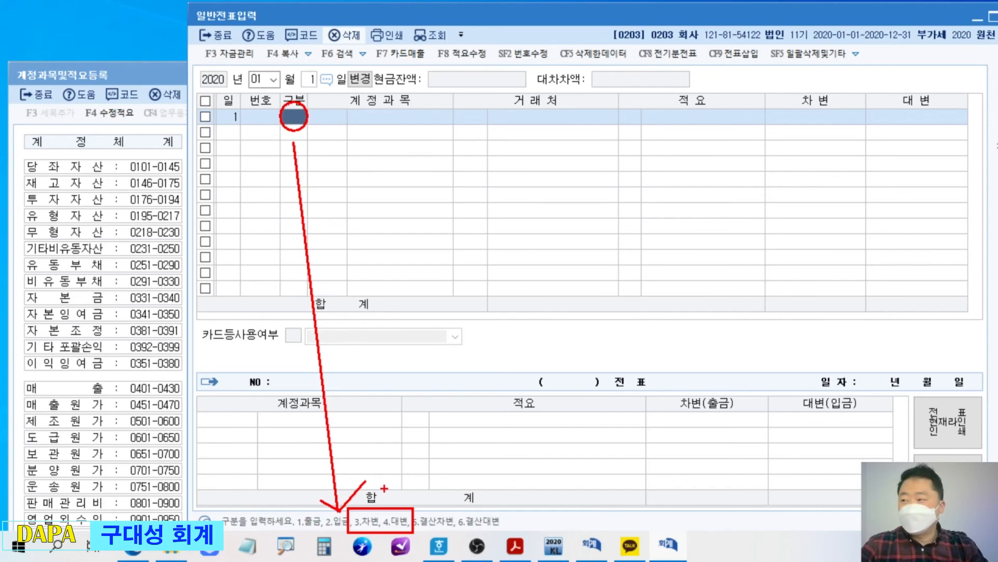
key(Escape)
text(3)
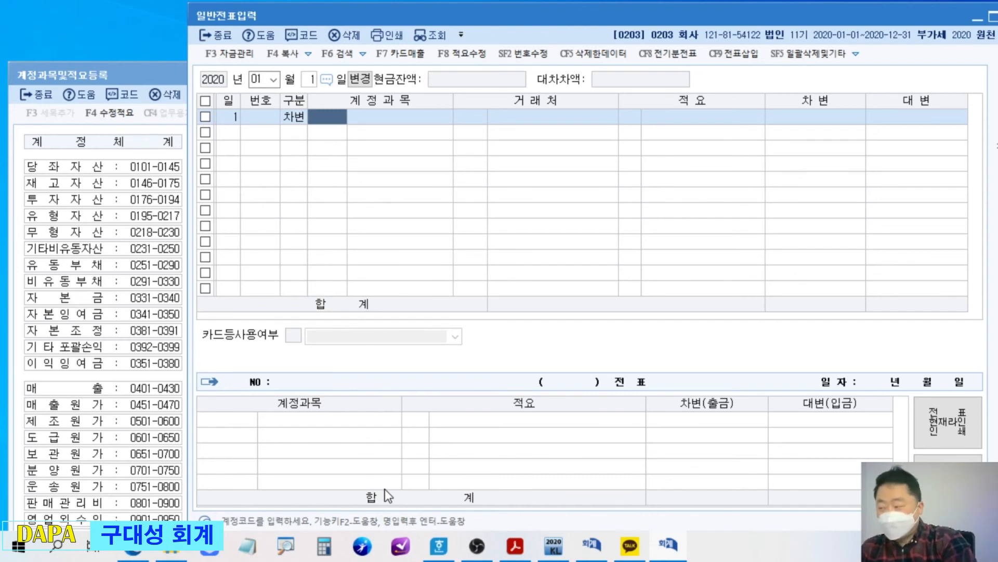
Step: Search the account codes for 안녕, assign 0104 안녕하세요 to the debit line and leave 거래처 blank
text(안녕)
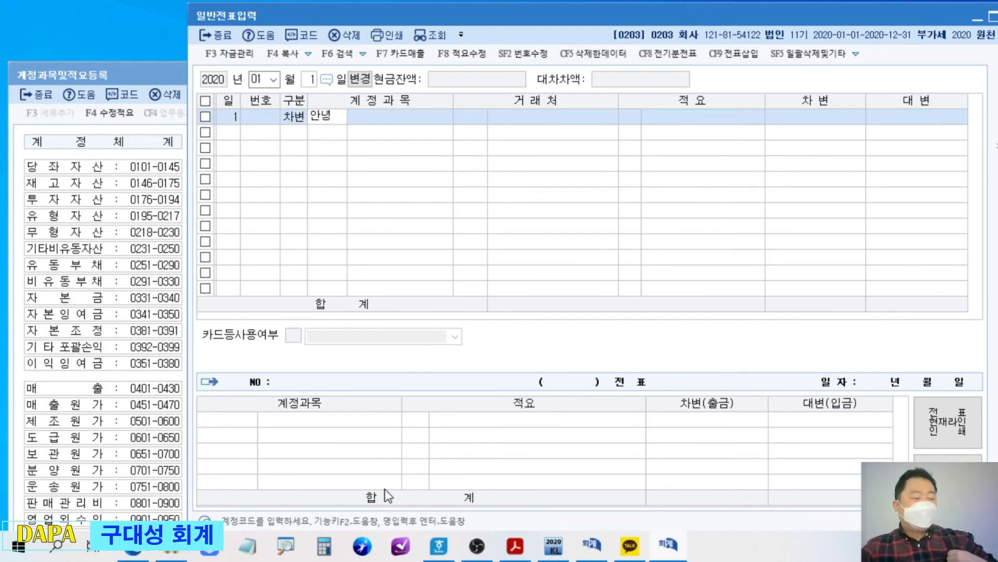
key(Return)
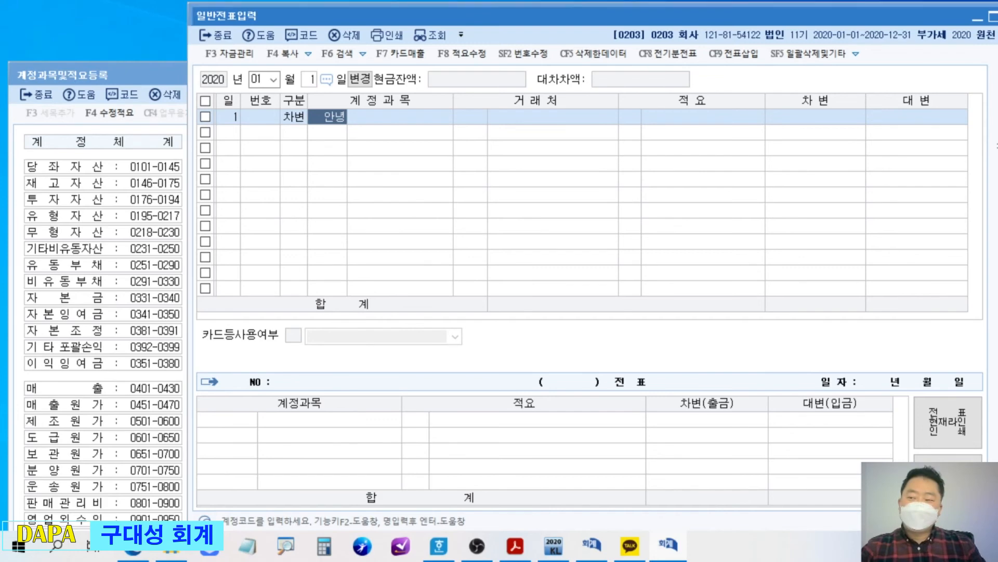
key(Return)
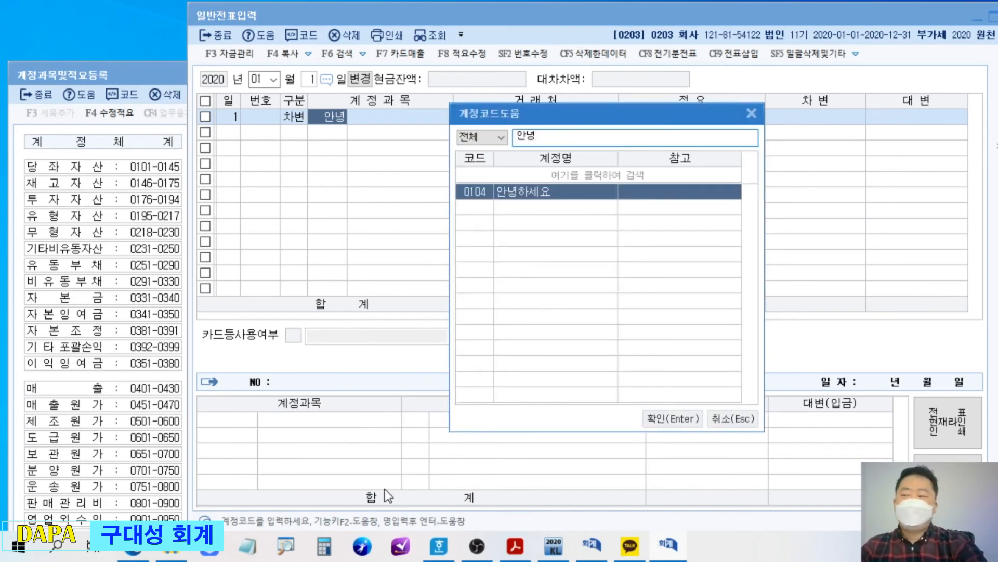
mouse_move(474, 181)
mouse_down()
mouse_move(455, 182)
mouse_move(501, 192)
mouse_move(212, 185)
mouse_move(183, 166)
mouse_up()
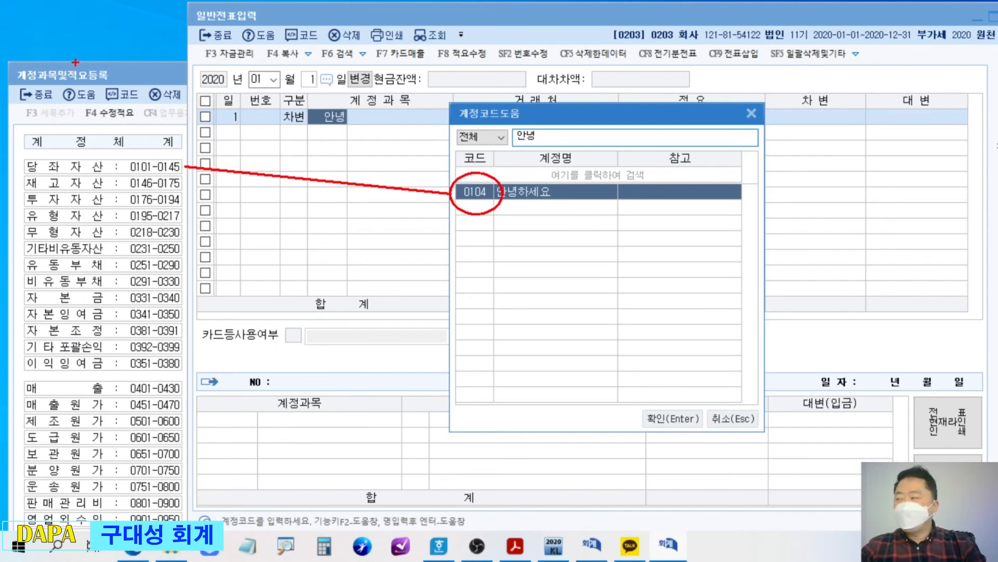
drag(1, 56, 173, 242)
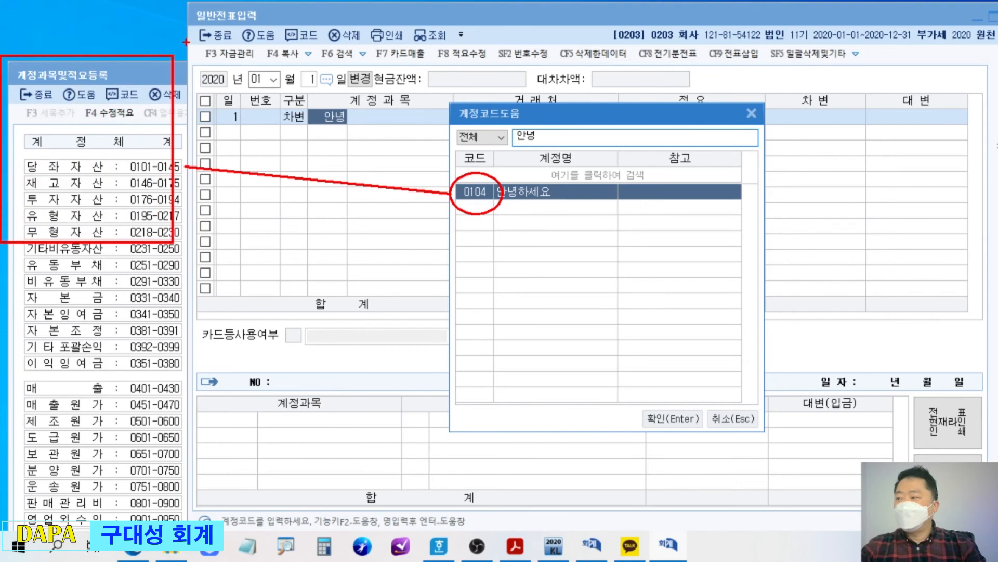
drag(180, 1, 381, 192)
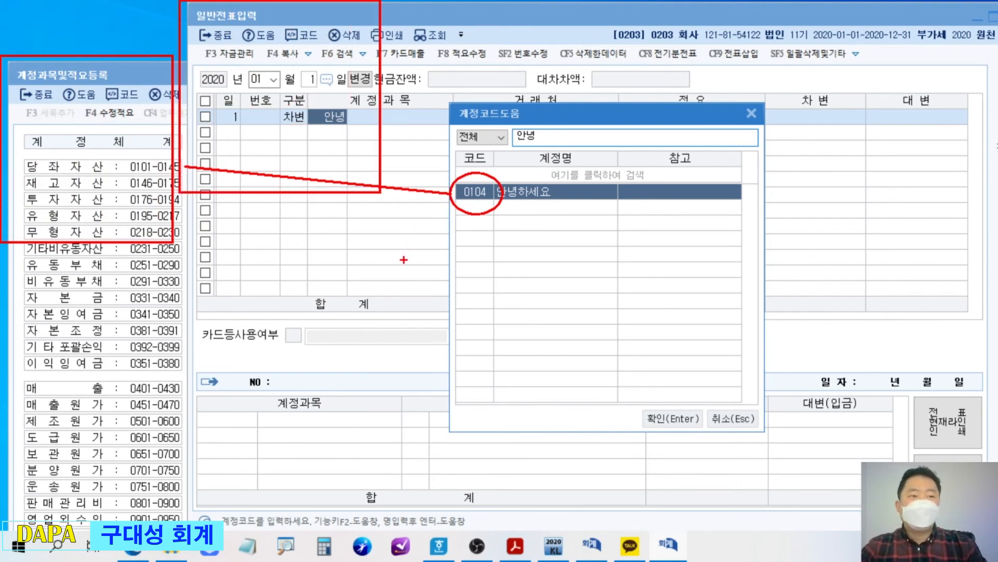
mouse_move(333, 252)
mouse_down()
mouse_move(358, 267)
mouse_move(373, 241)
mouse_move(384, 250)
mouse_move(366, 270)
mouse_move(396, 241)
mouse_move(426, 271)
mouse_up()
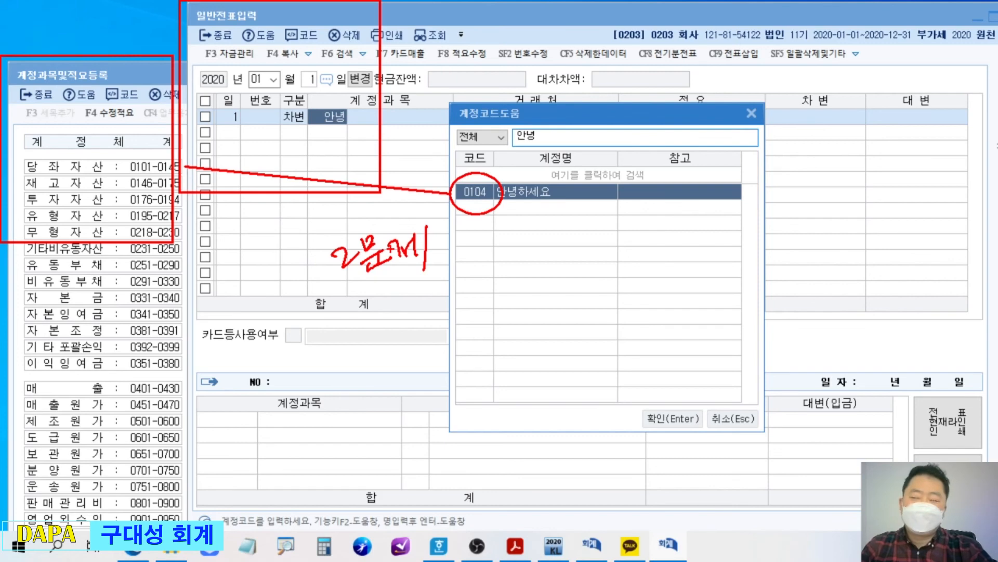
key(Escape)
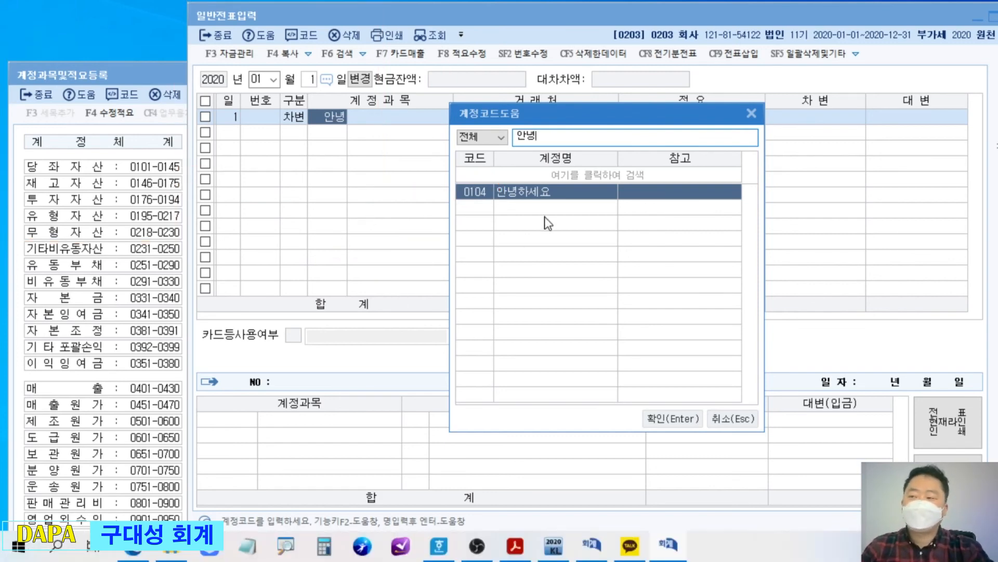
key(Return)
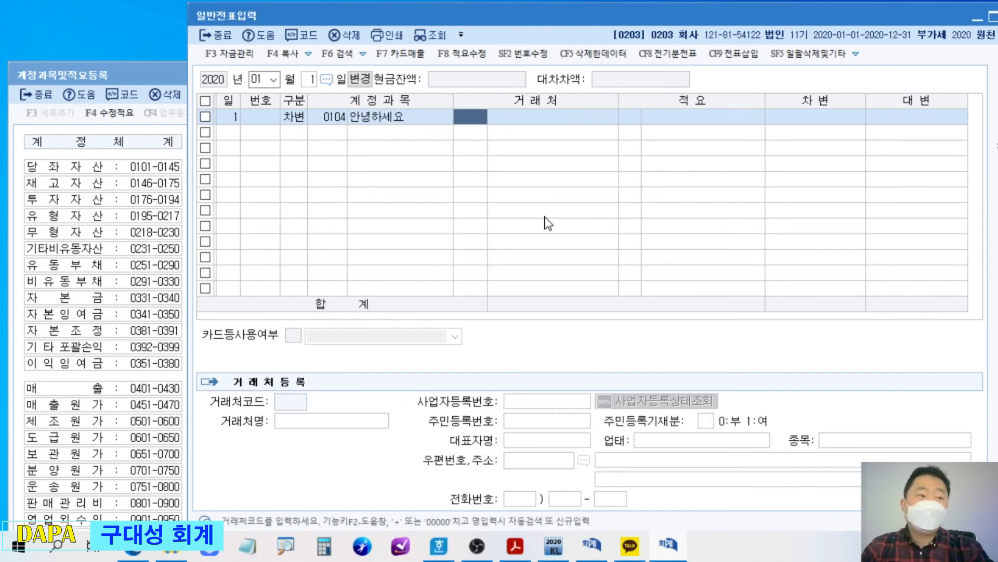
key(Return)
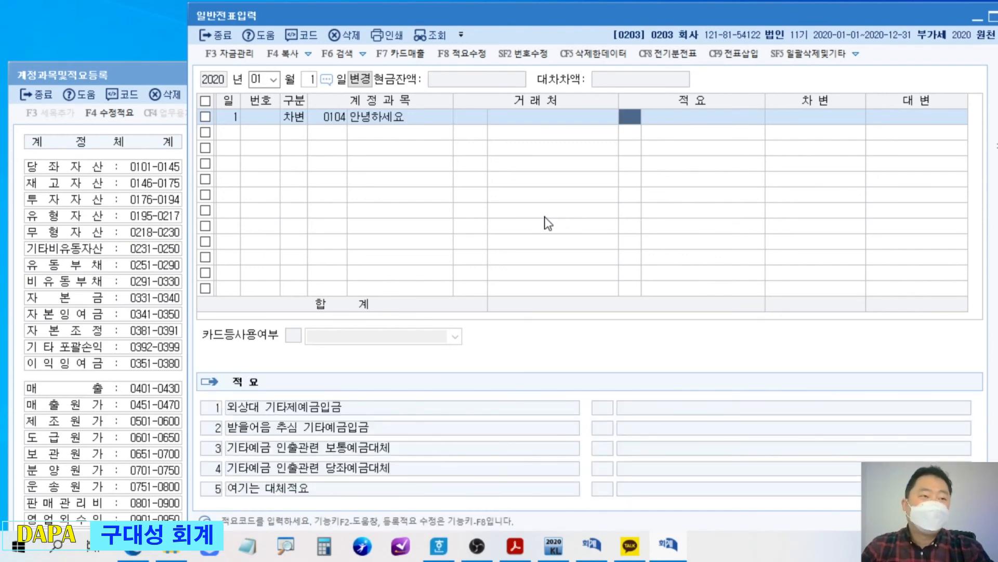
Step: Write the free-text memo 여기에 메모하면 됩니다. as the debit line's 적요, leaving its code blank
key(ctrl+2)
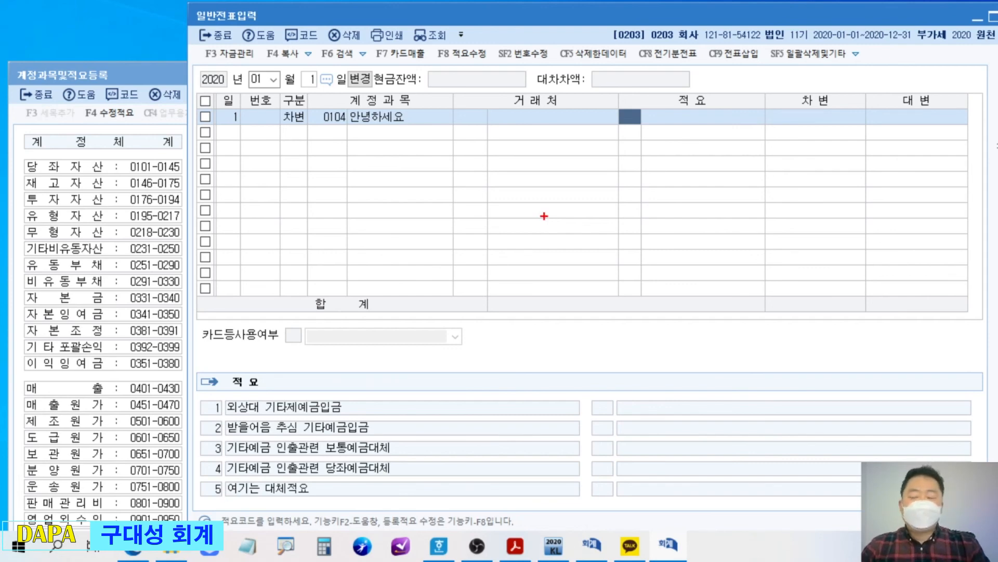
drag(617, 104, 615, 106)
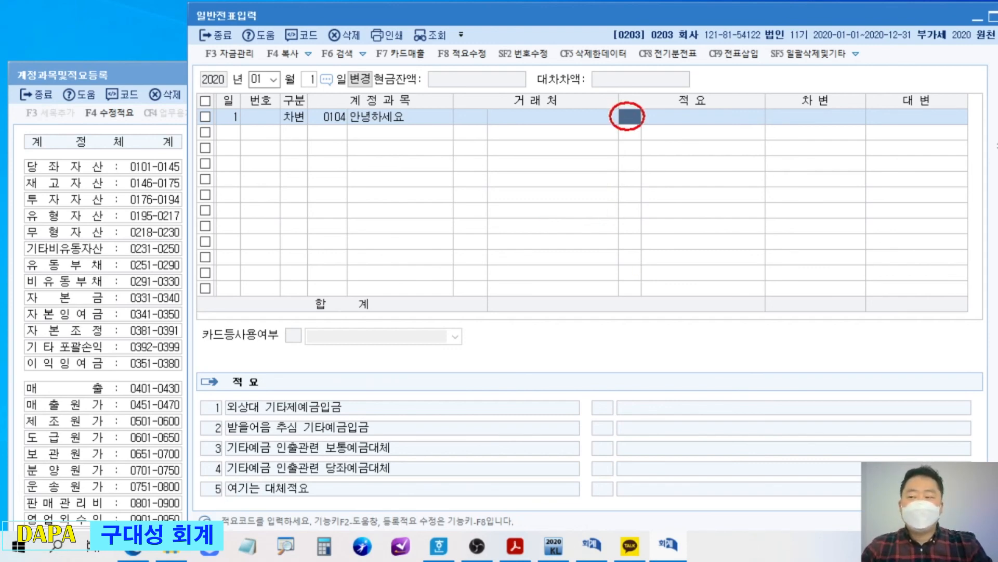
mouse_move(669, 101)
mouse_down()
mouse_move(715, 96)
mouse_move(670, 90)
mouse_up()
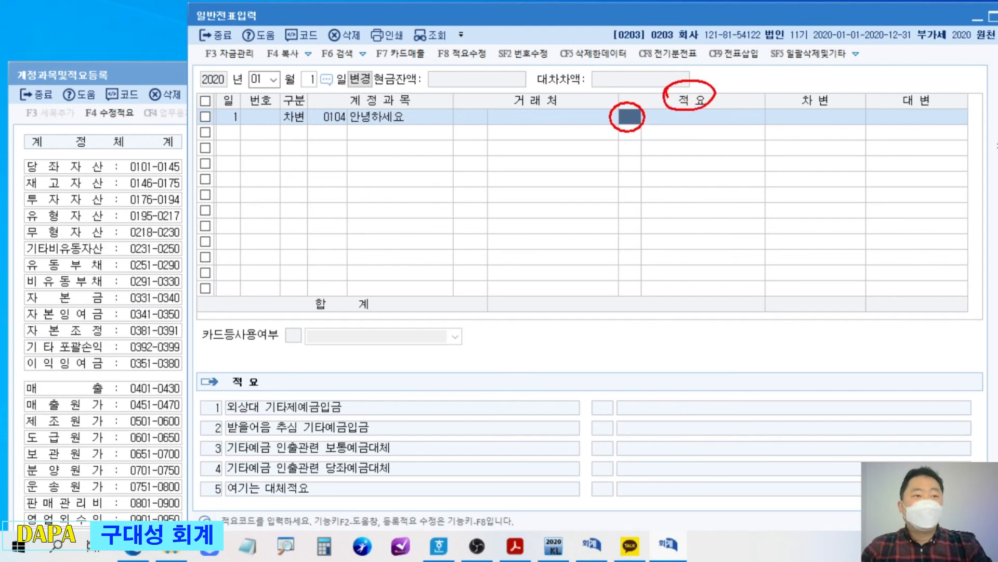
key(Escape)
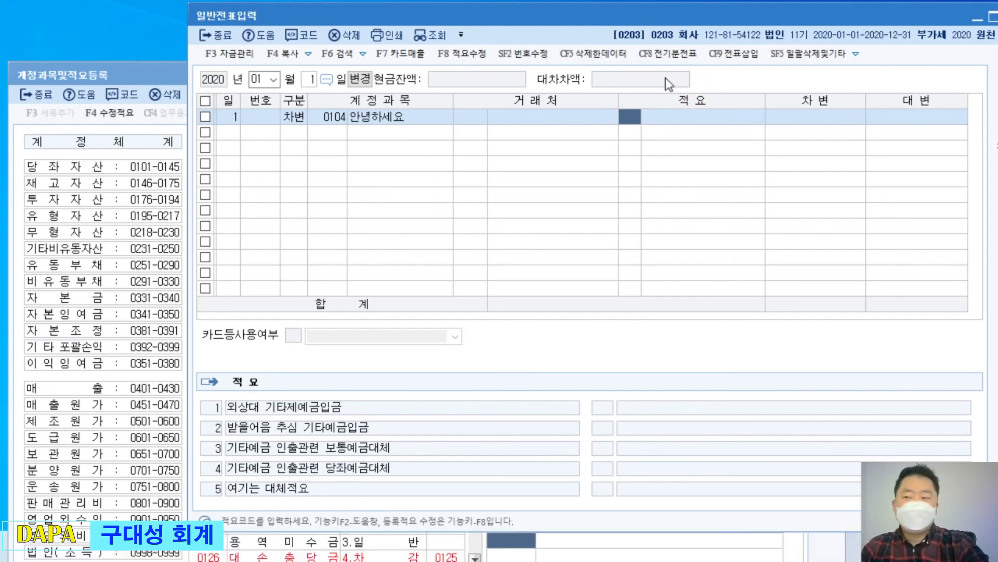
key(Return)
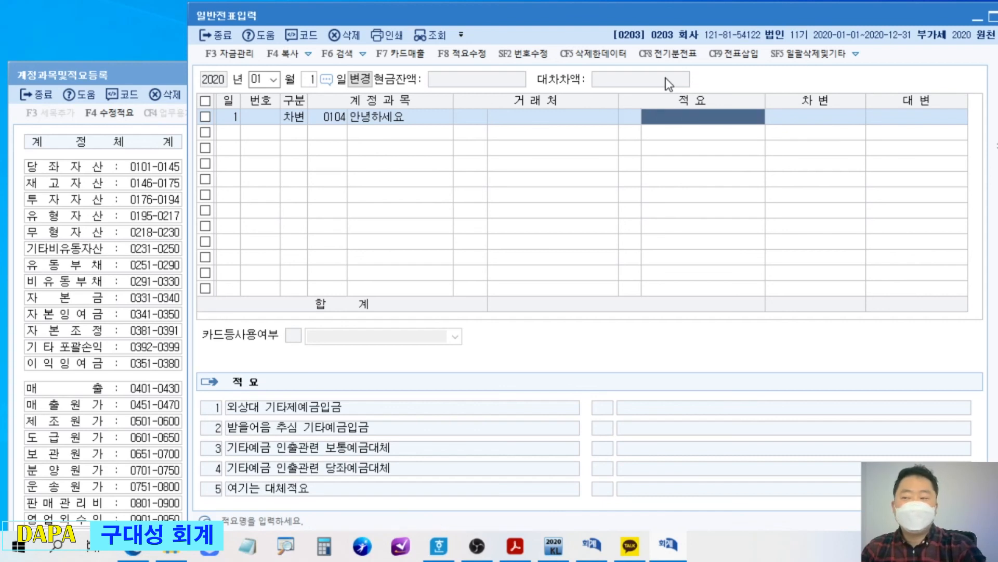
text(여기에 메모하면 )
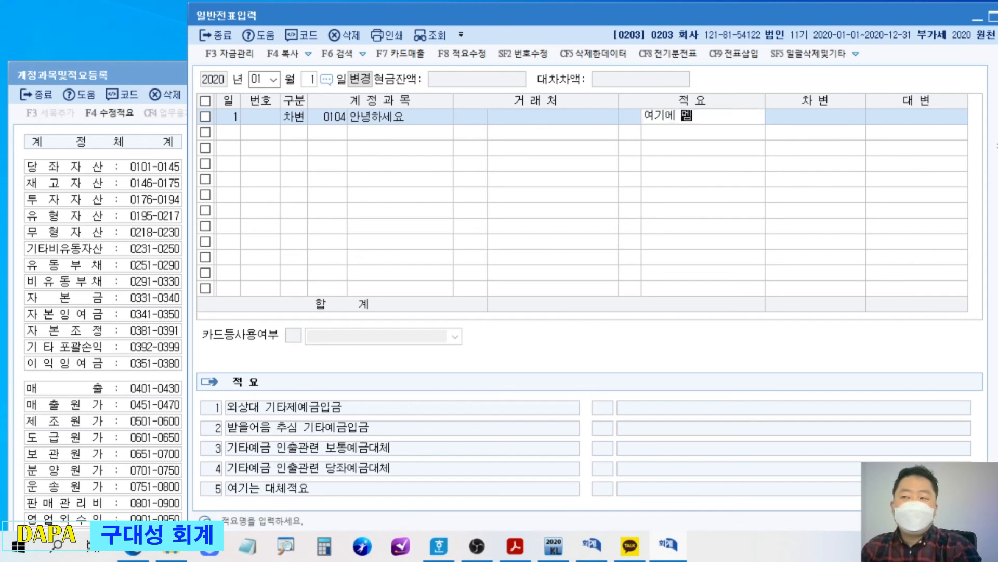
text(됩니다.)
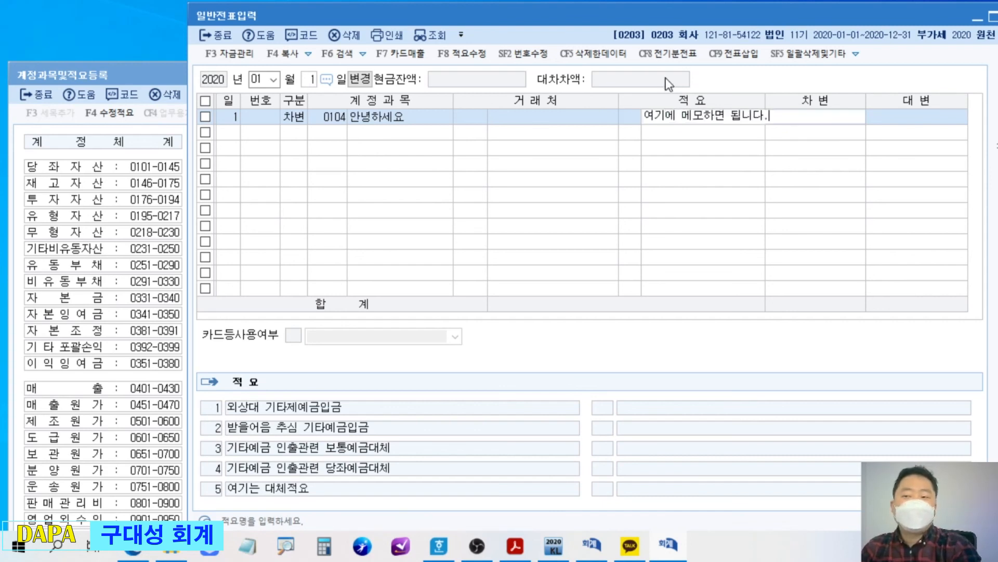
key(Return)
key(Left)
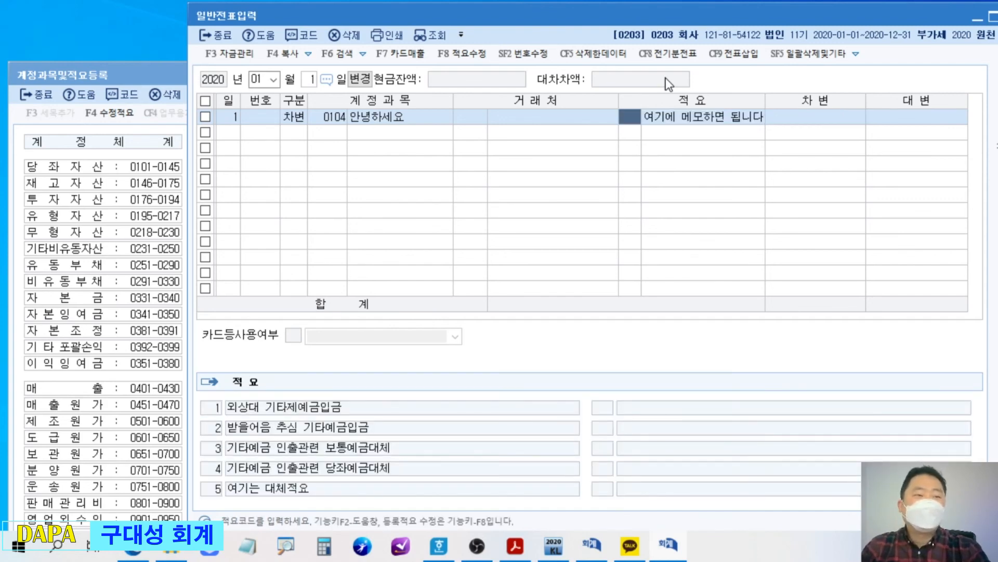
Step: Set the debit line's 적요 to registered summary number 5, 여기는 대체적요
key(ctrl+2)
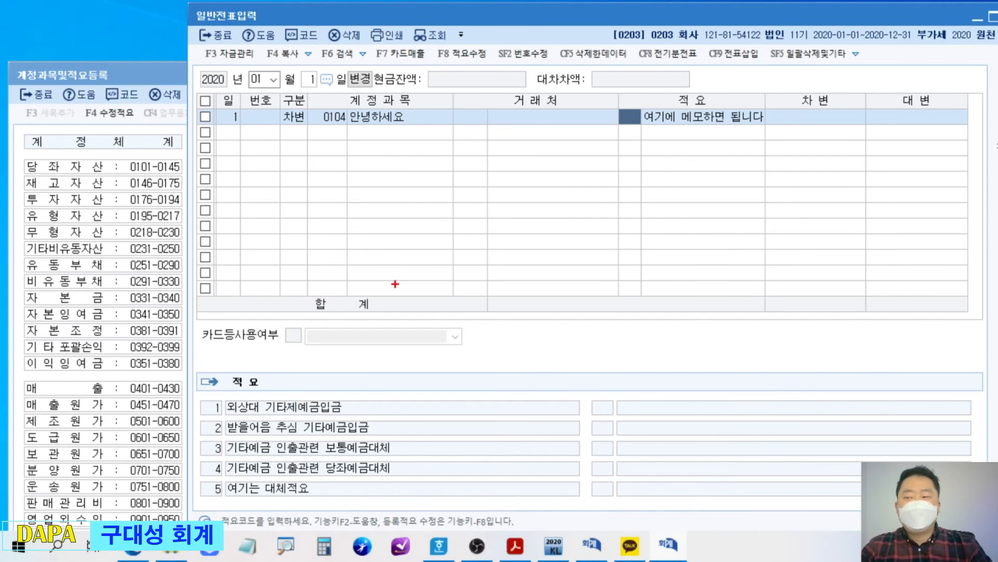
mouse_move(614, 104)
mouse_down()
mouse_move(647, 129)
mouse_move(347, 378)
mouse_move(350, 346)
mouse_move(386, 356)
mouse_up()
drag(210, 478, 317, 504)
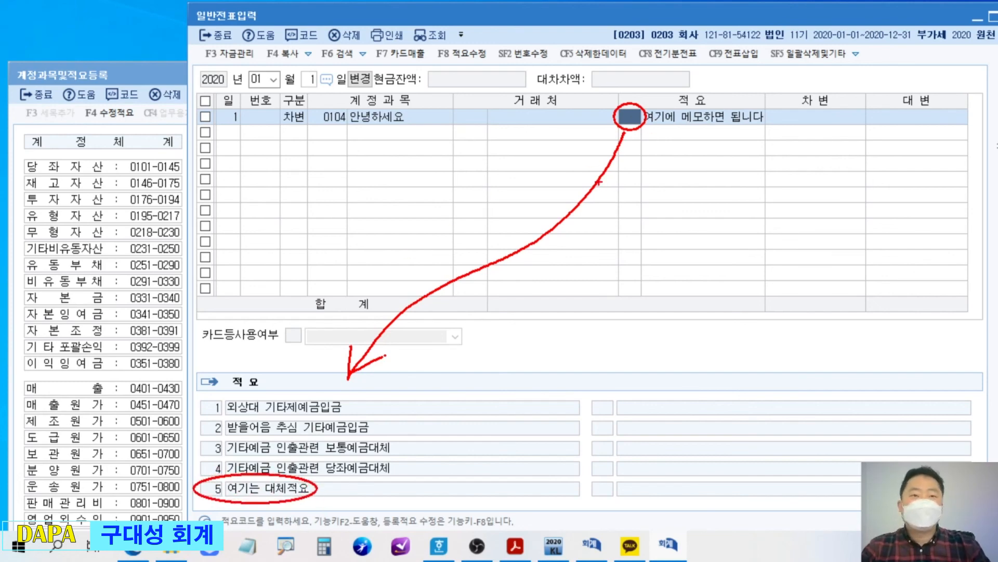
key(Escape)
text(5)
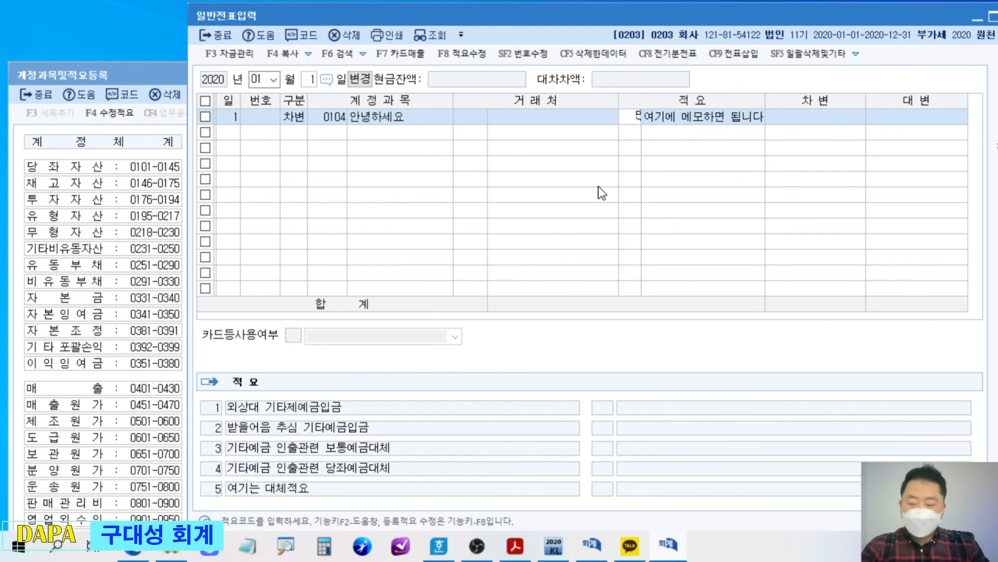
key(Return)
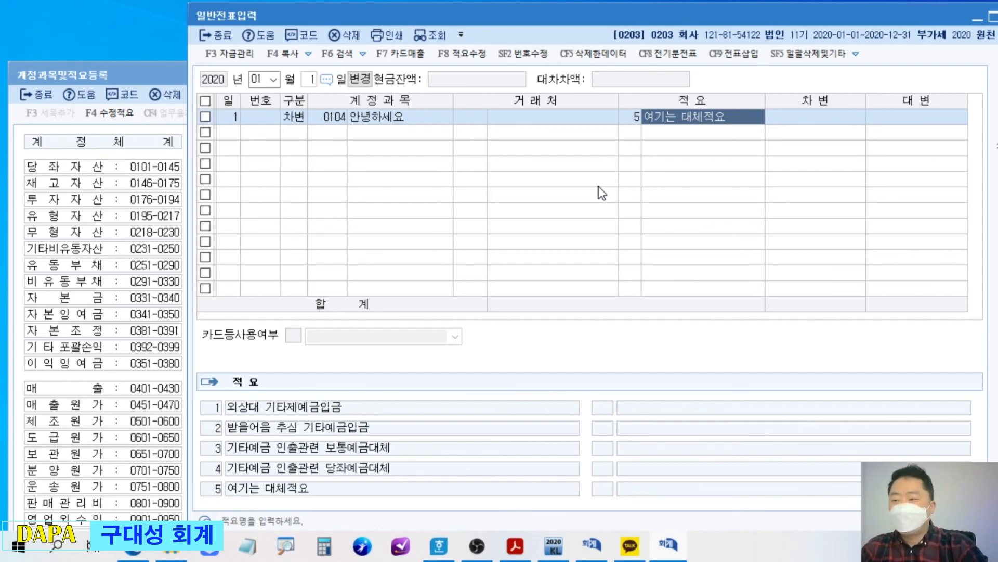
key(Return)
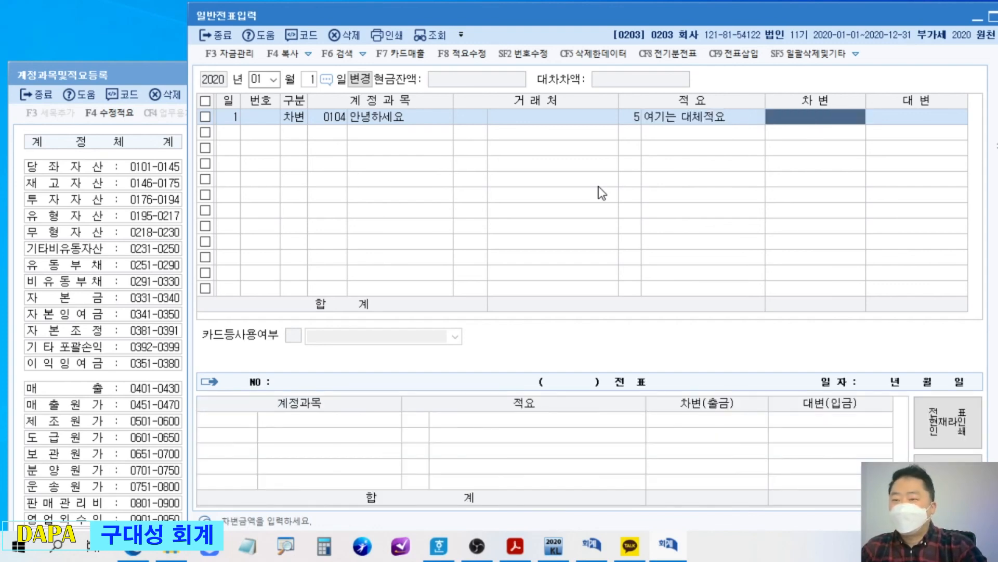
Step: Change the existing voucher line's 구분 from 차변 to 출금 with code 1
key(shift+Tab)
key(shift+Tab)
key(shift+Tab)
key(shift+Tab)
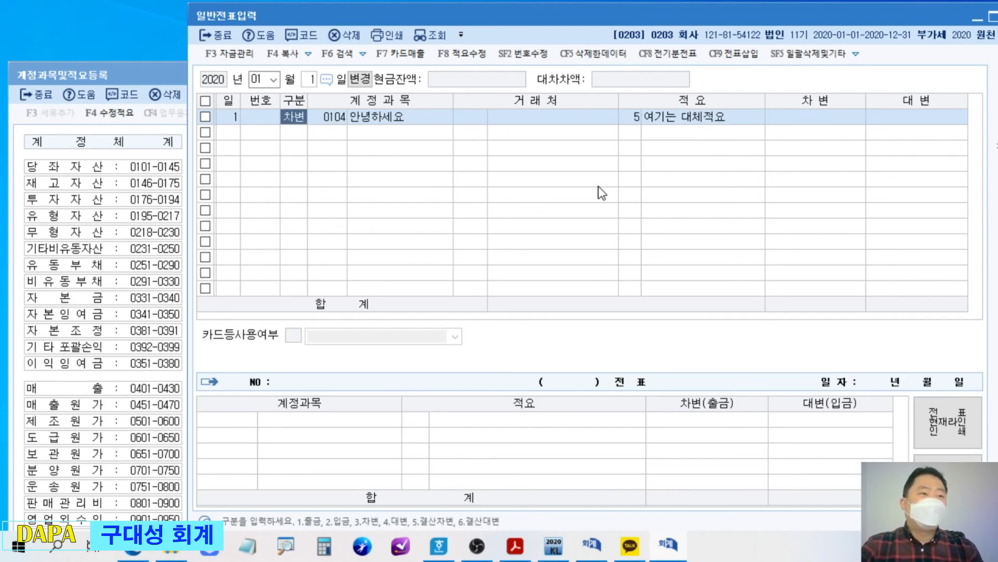
text(1)
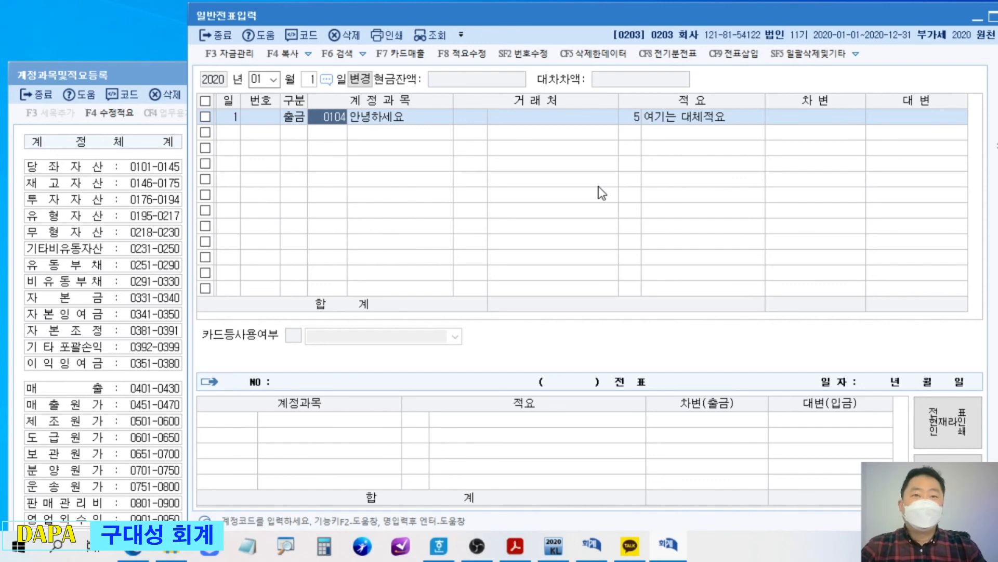
Step: Keep account 0104 안녕하세요 and the blank 거래처, and set the line's 적요 to registered cash summary number 3, 여기는 현금적요
key(Return)
key(Return)
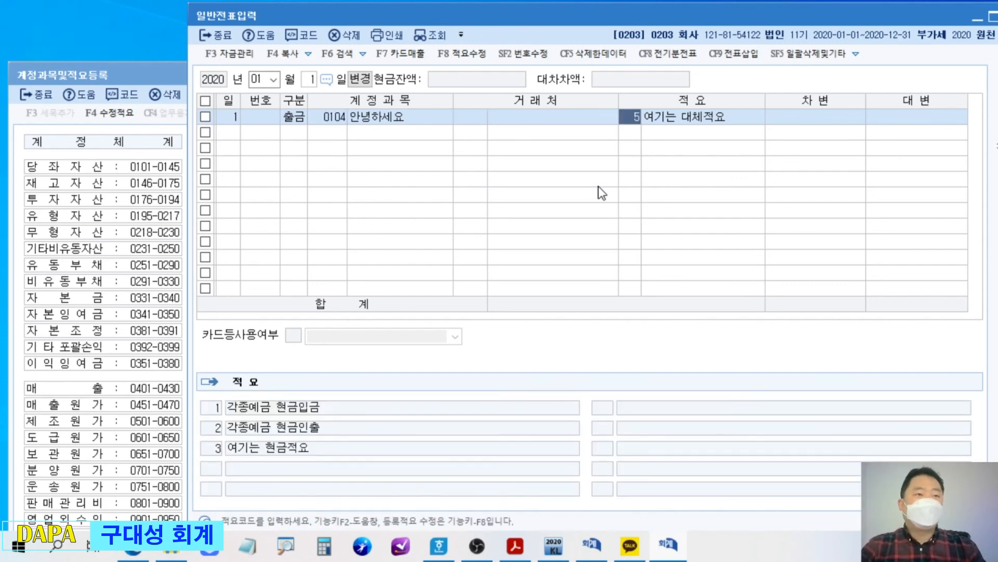
text(3)
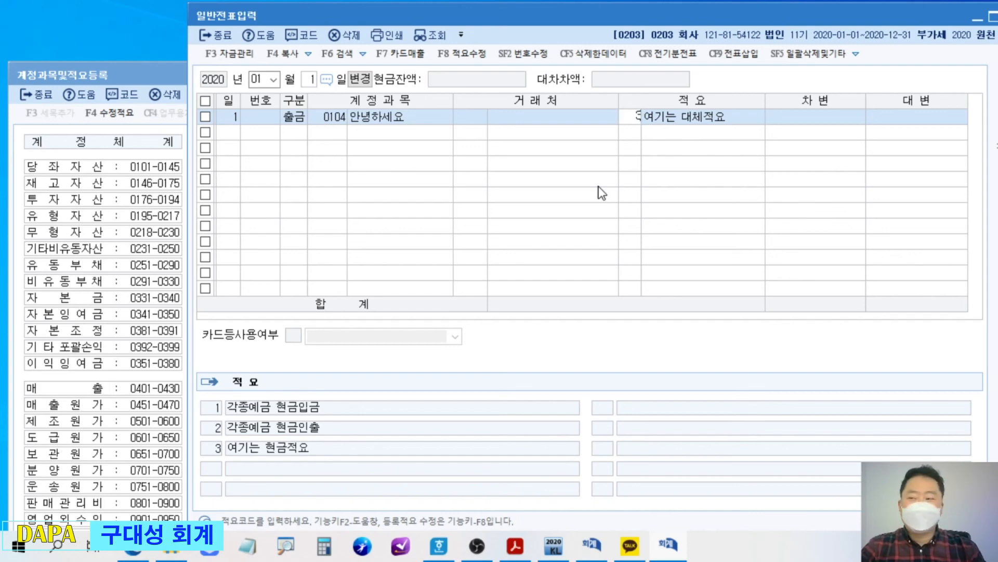
key(Return)
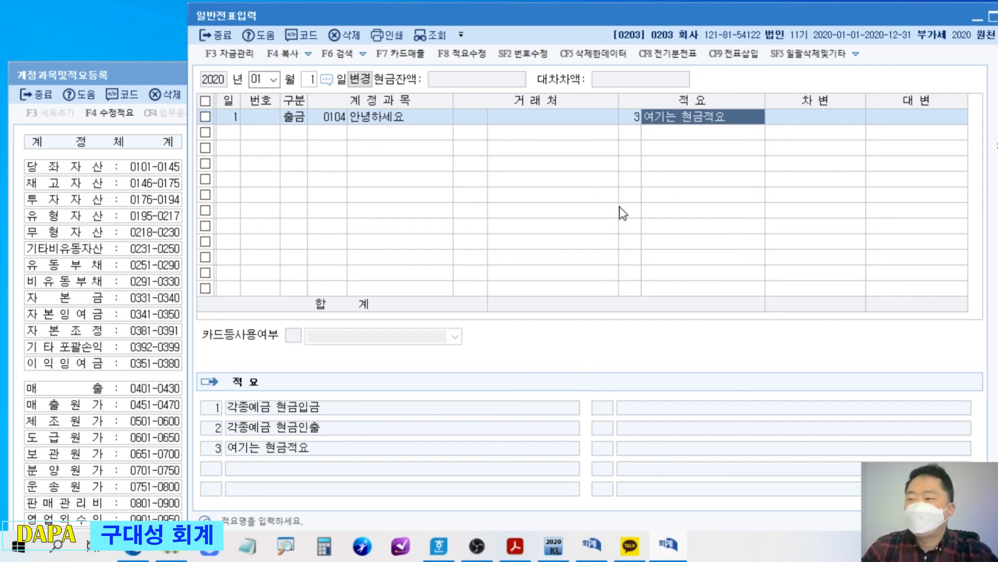
Step: Delete the 안녕하세요 voucher line from 일반전표입력 and confirm the deletion
click(347, 35)
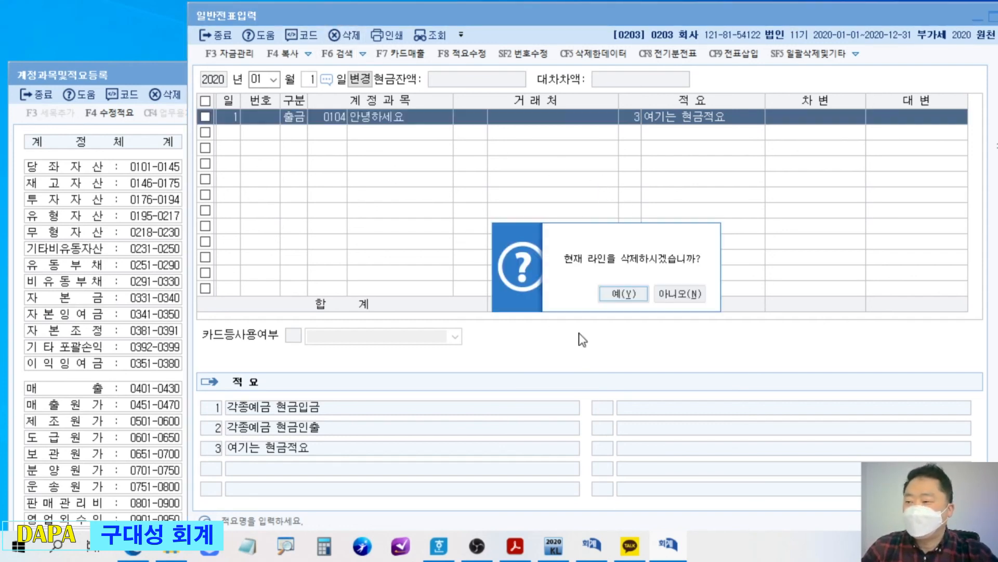
click(624, 294)
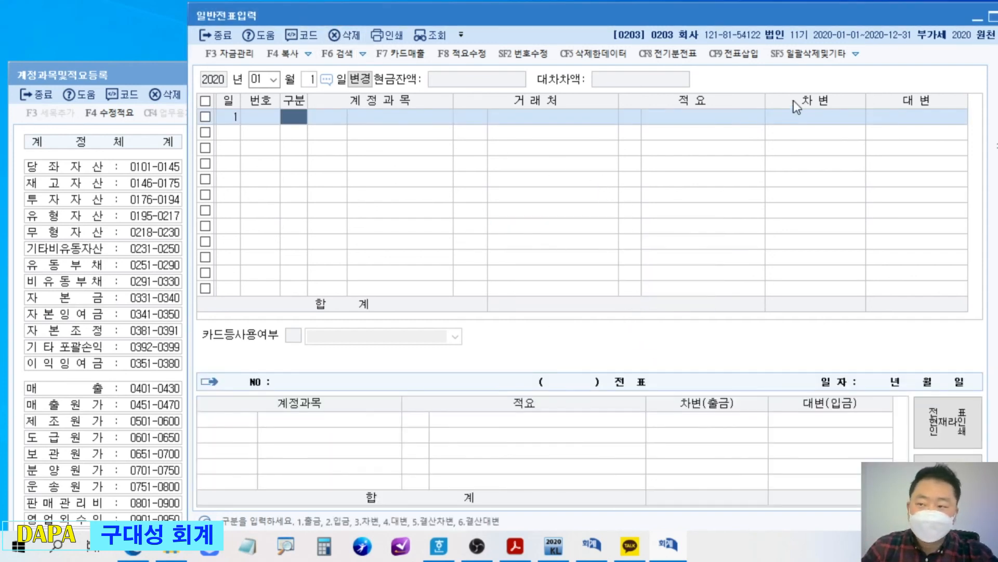
Step: Bring the 계정과목및적요등록 window in front of the KcLep main window and move it so its full contents are in view
click(553, 547)
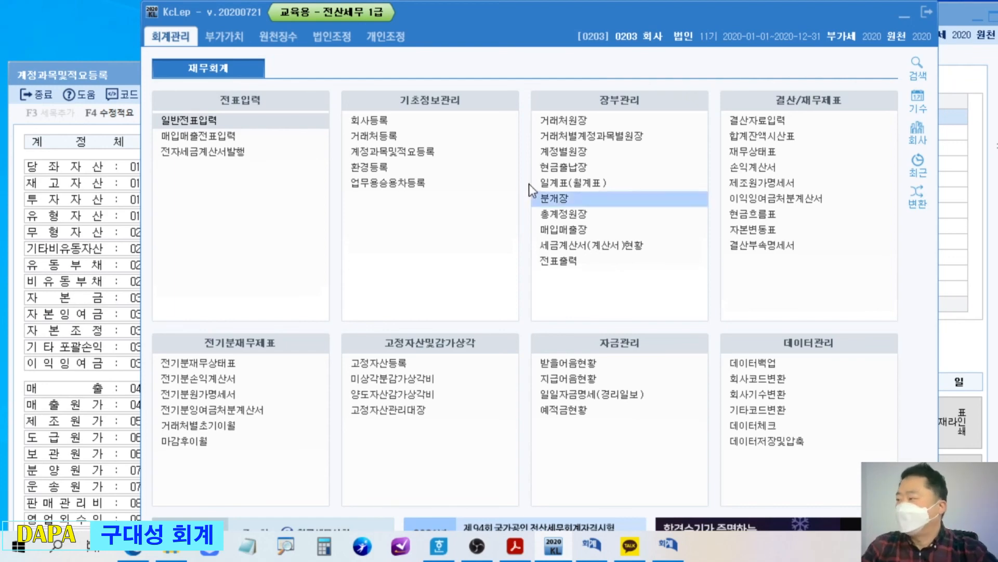
click(110, 76)
drag(273, 77, 376, 42)
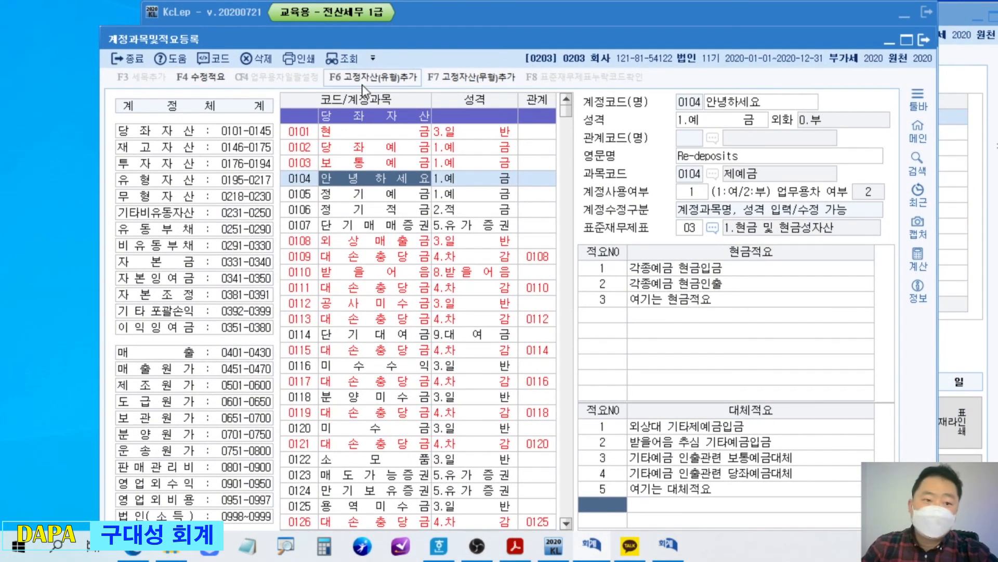